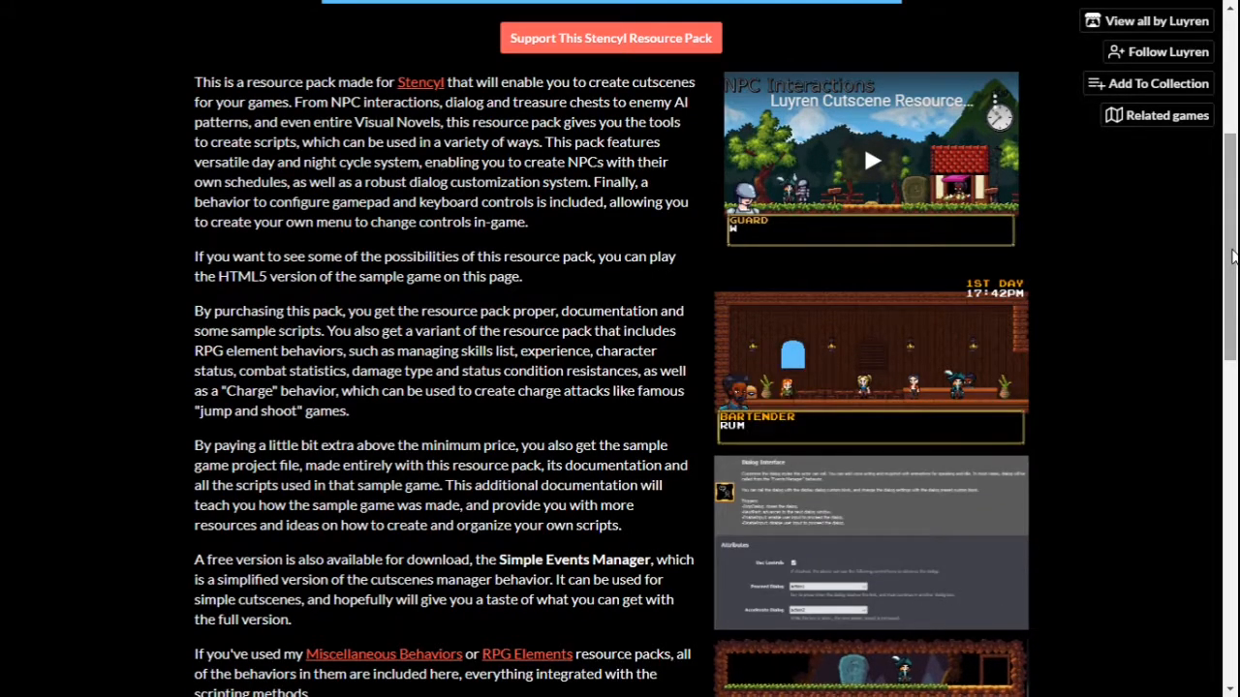
Review the purchase options and included files on the cutscene resource pack's page.
scroll(1232, 254, "down", 5)
scroll(1233, 255, "down", 2)
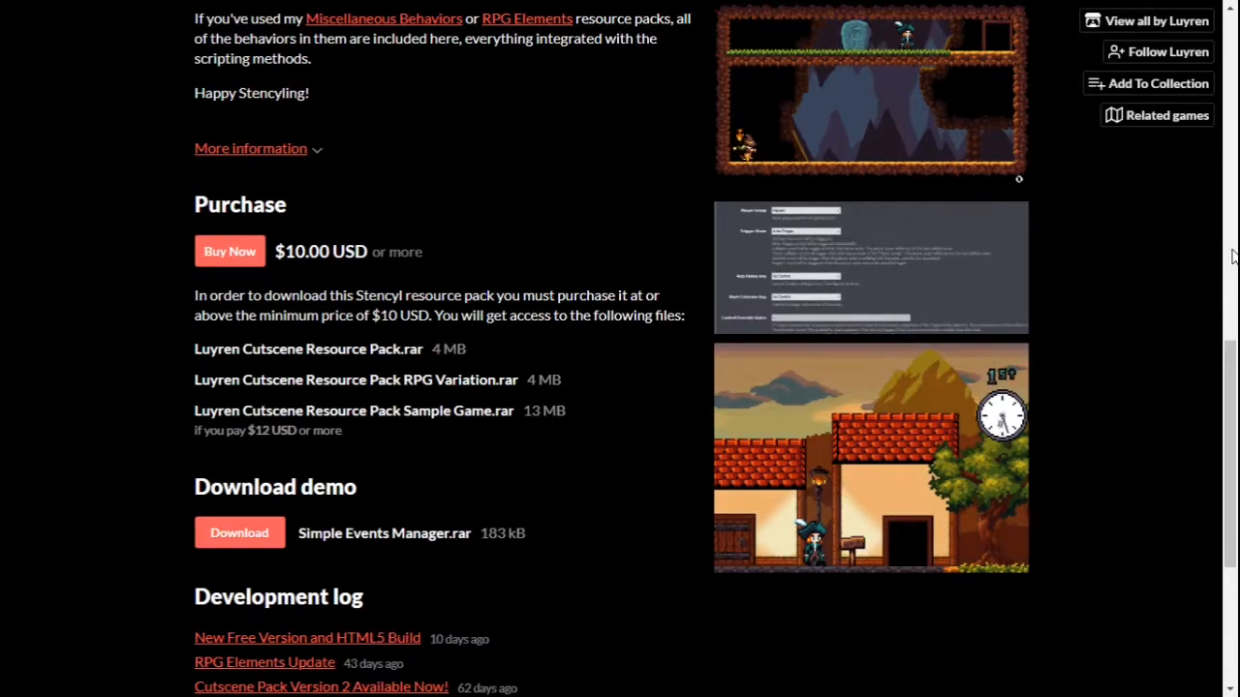
left_click(239, 262)
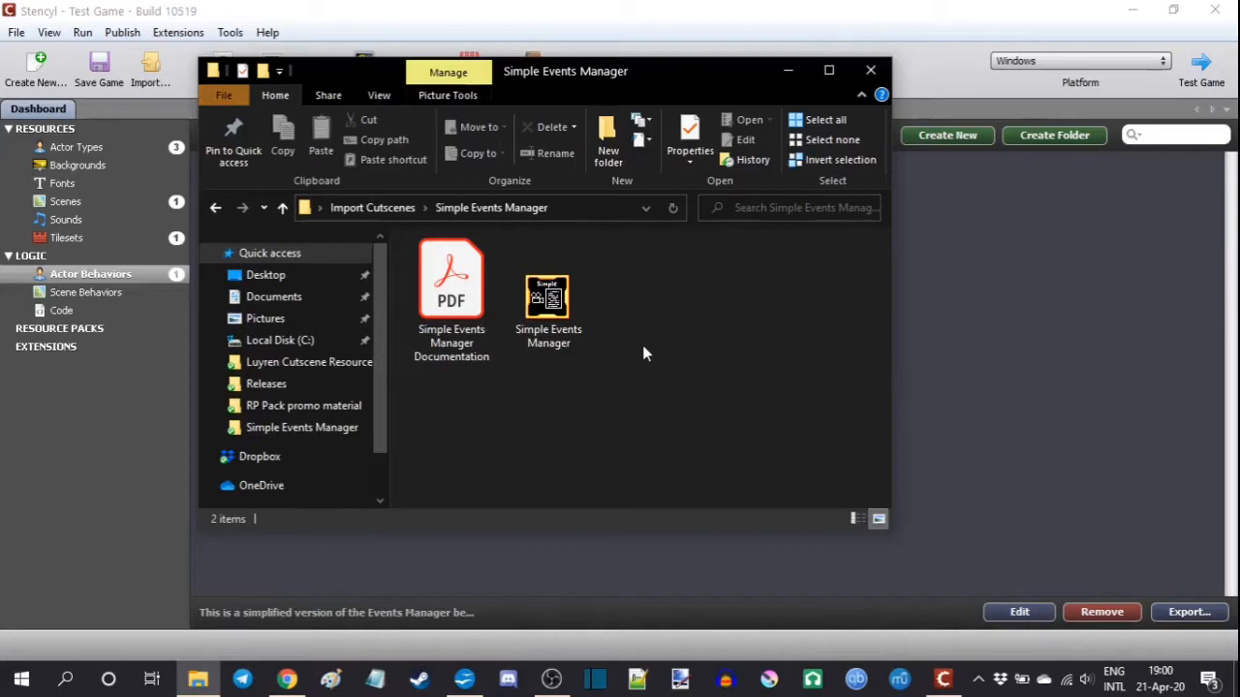
Check the behavior image and the documentation PDF in the Simple Events Manager folder.
left_click(548, 300)
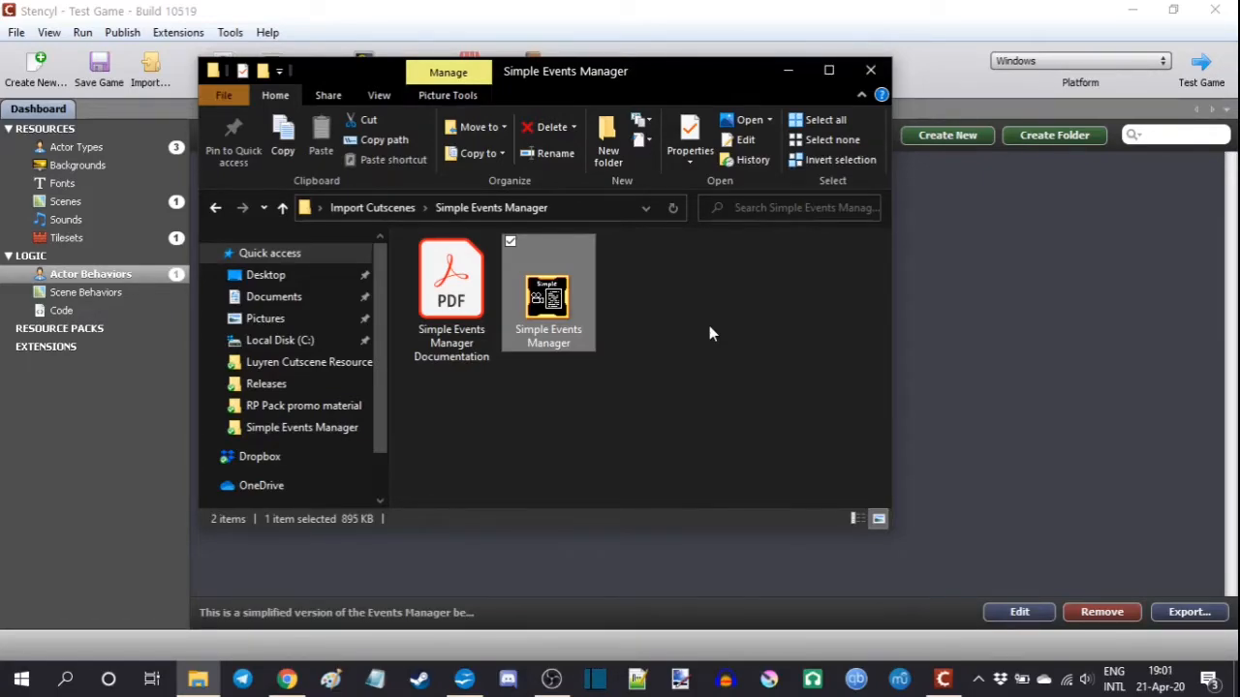
left_click(463, 303)
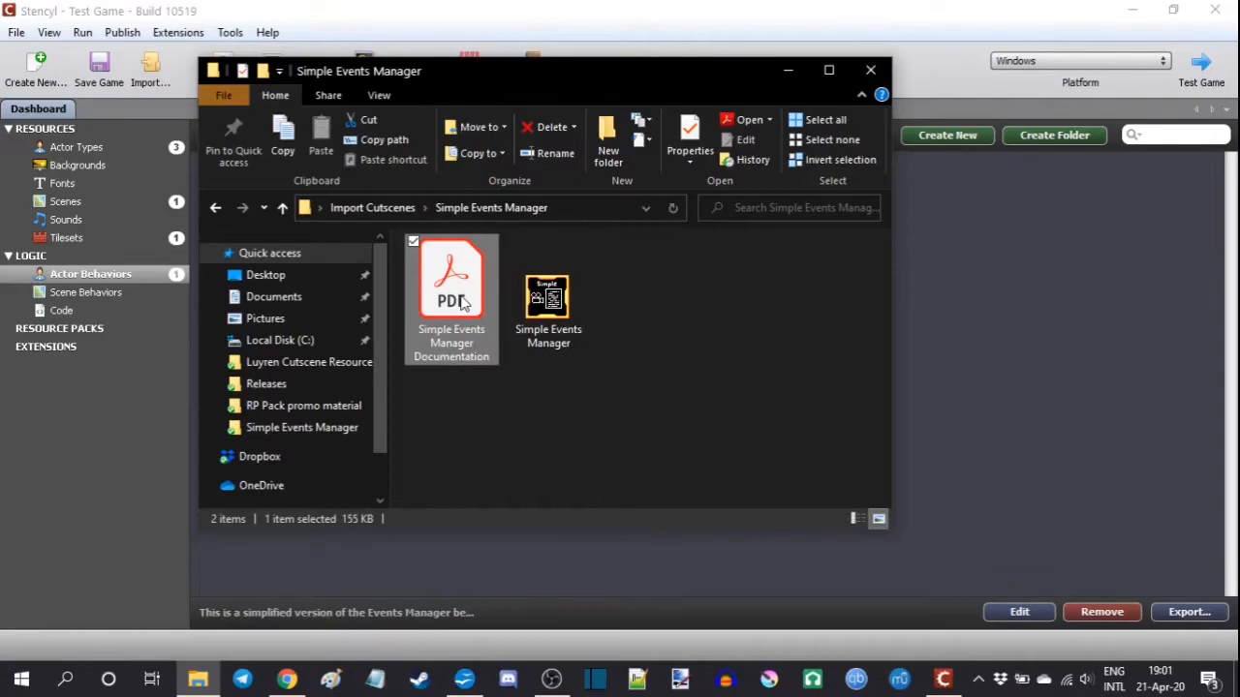
left_click(899, 293)
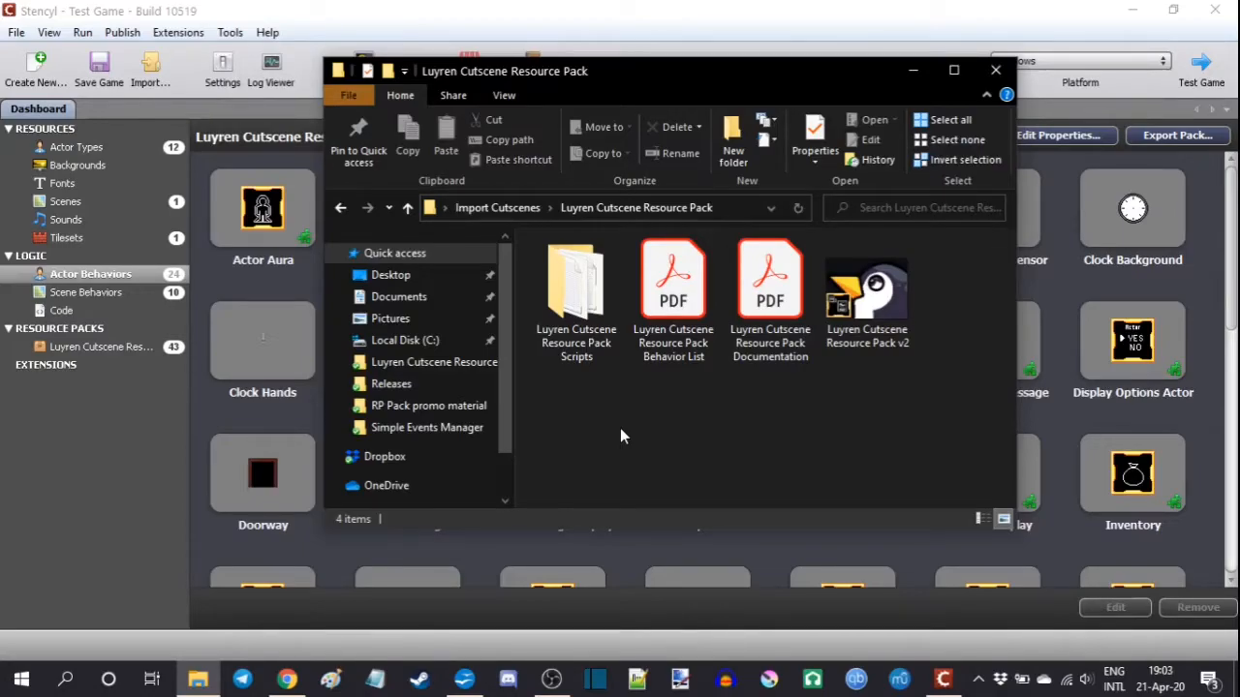
Look through the Luyren Cutscene Resource Pack RPG Variation folder and its behavior list, then return to Import Cutscenes.
left_click(341, 211)
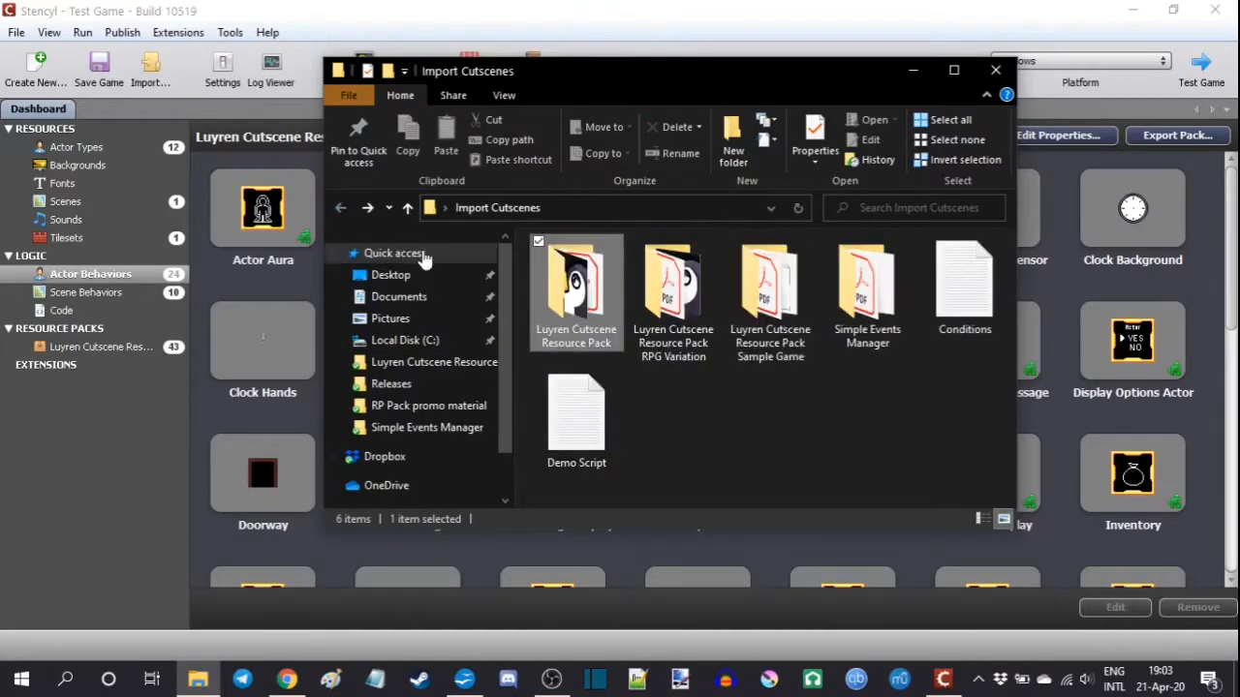
double_click(664, 308)
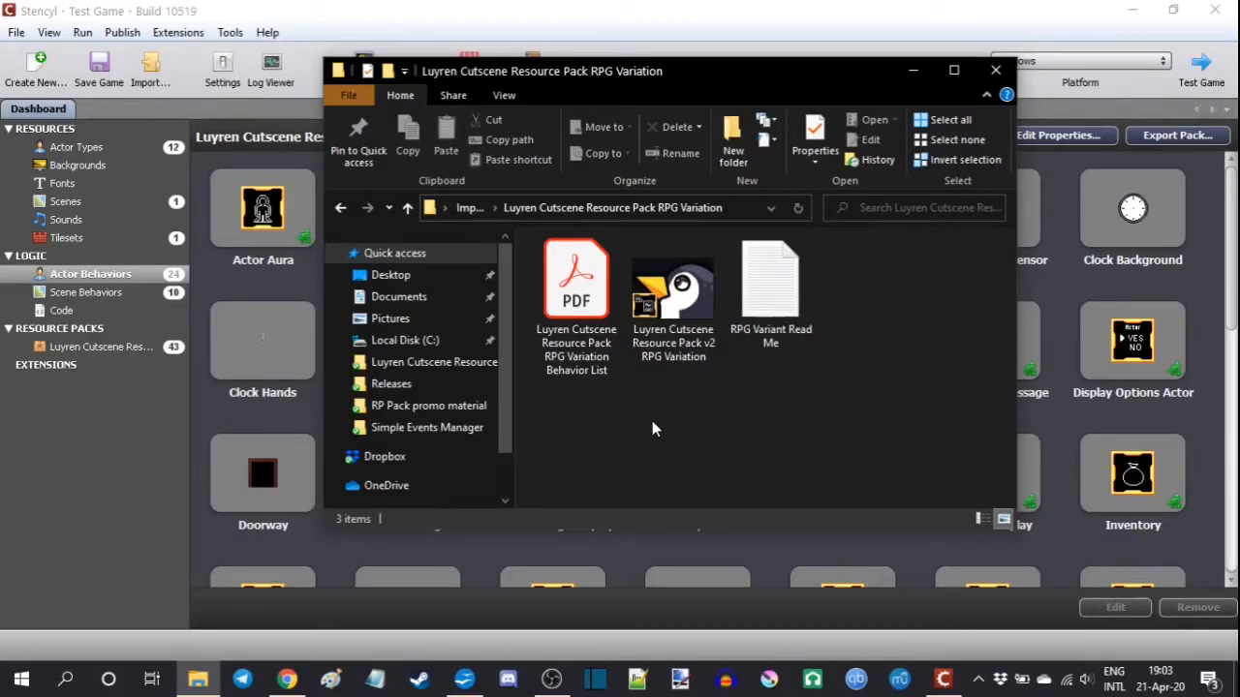
left_click(584, 300)
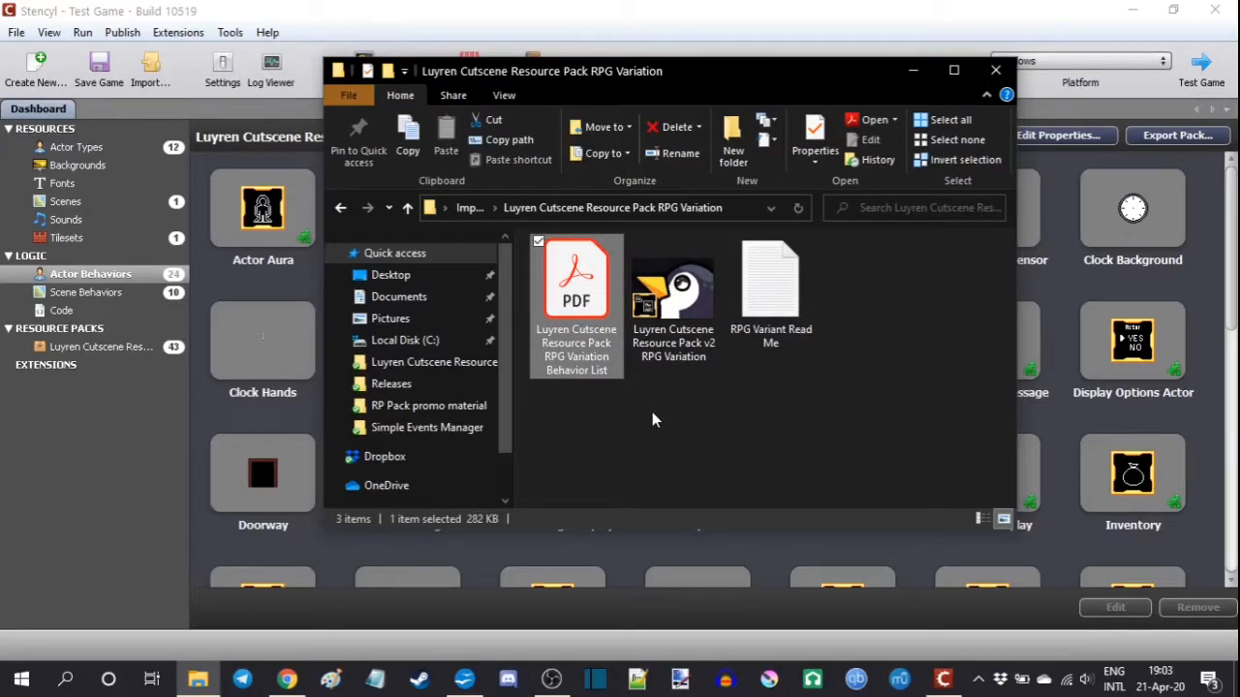
left_click(340, 207)
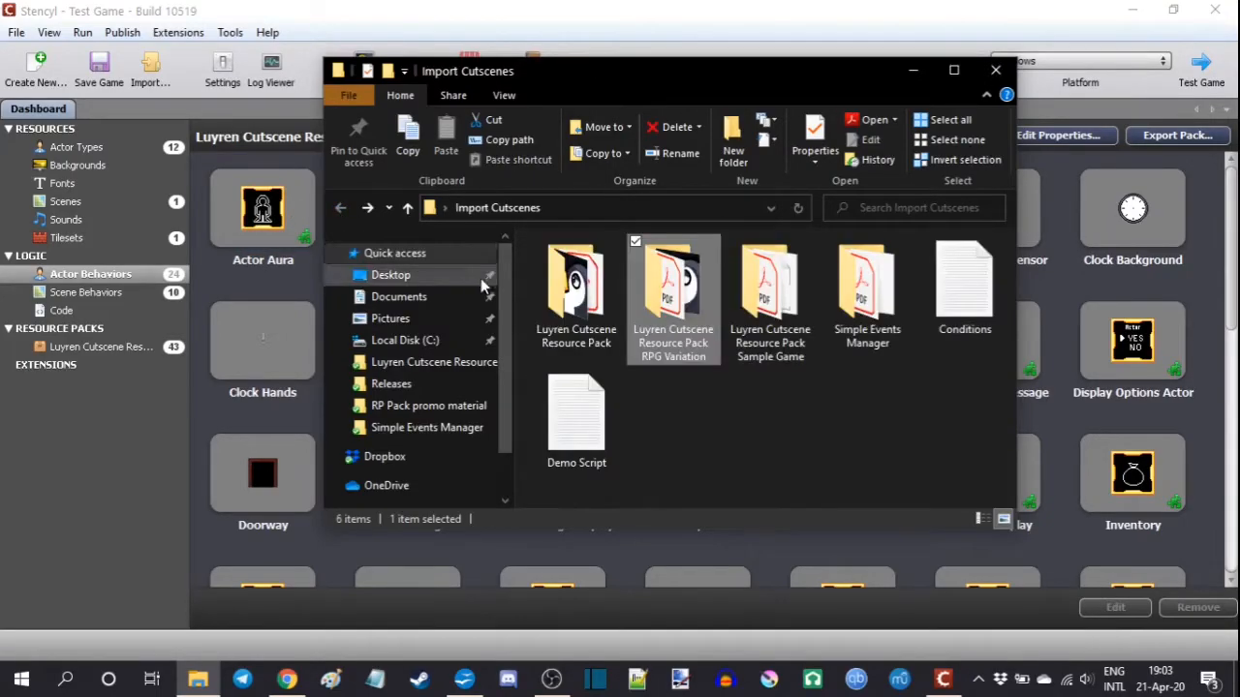
Inspect the Luyren Cutscene Resource Pack folder's behavior list and documentation, and open Locked Door Script from its scripts folder.
double_click(560, 285)
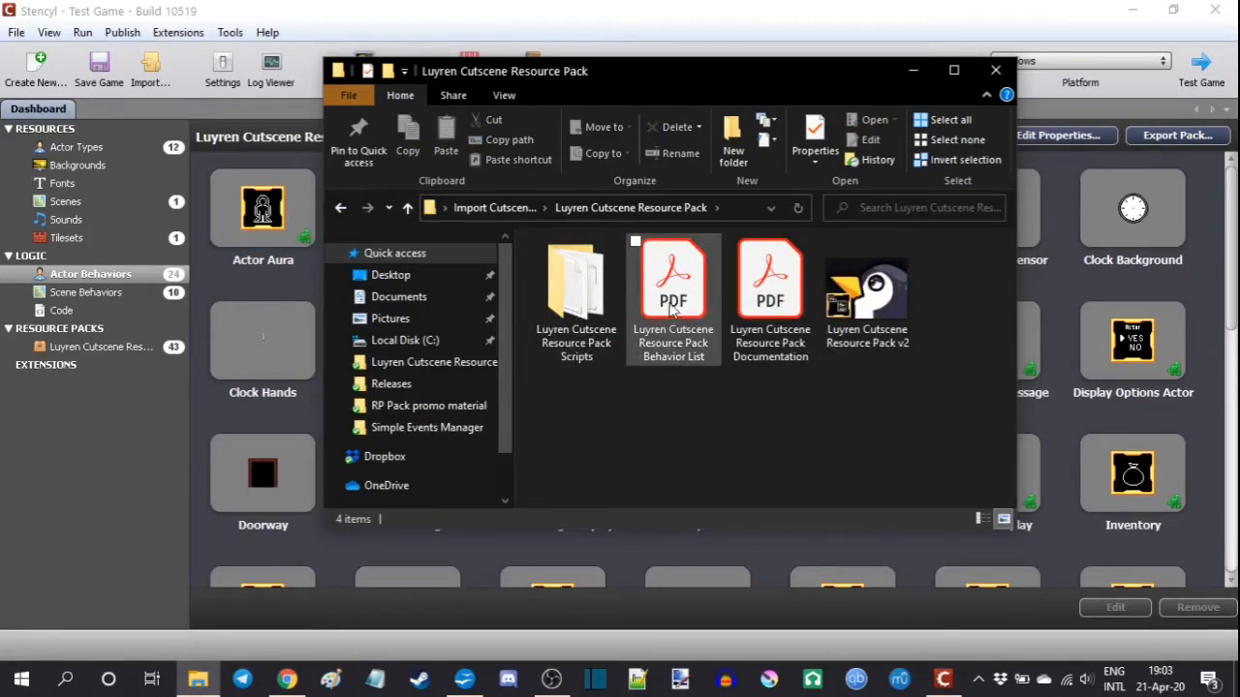
left_click(673, 308)
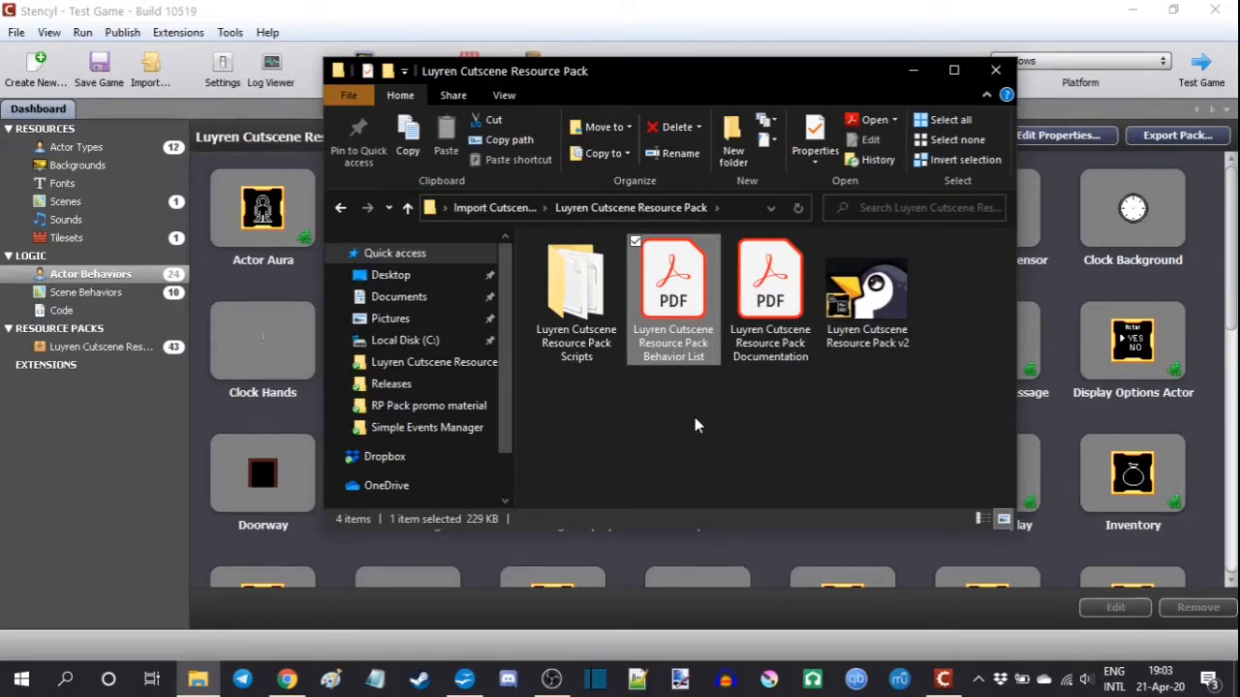
left_click(763, 295)
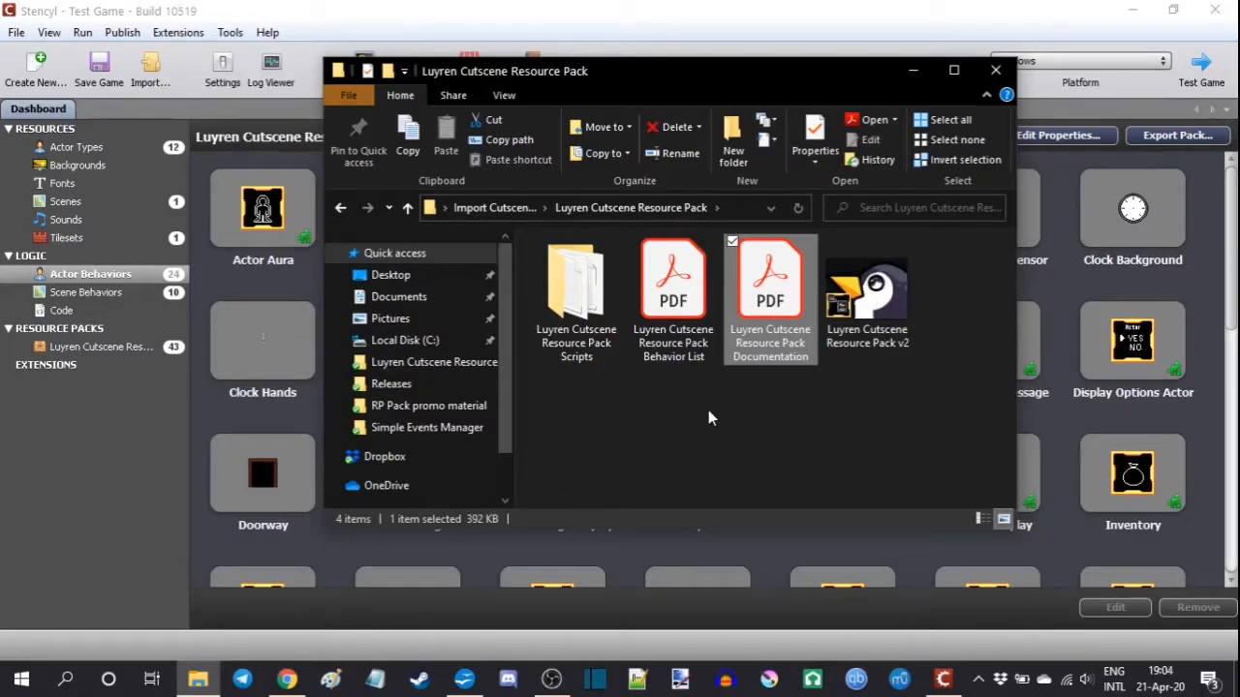
double_click(567, 296)
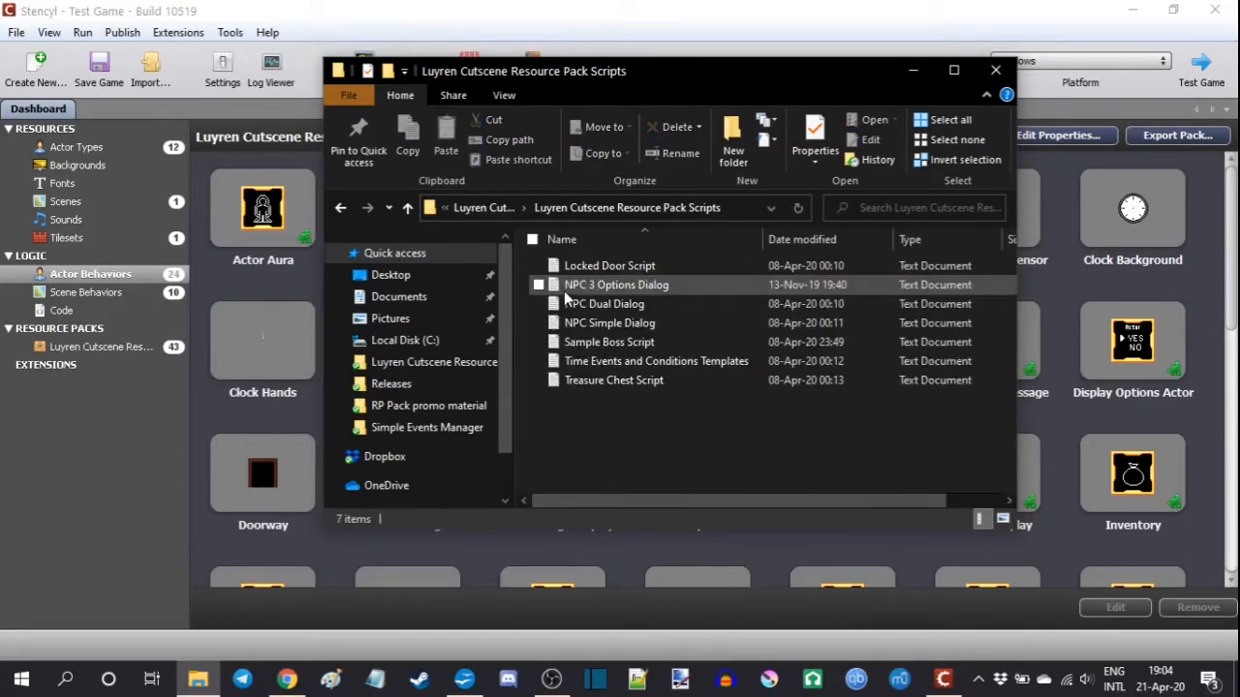
double_click(598, 266)
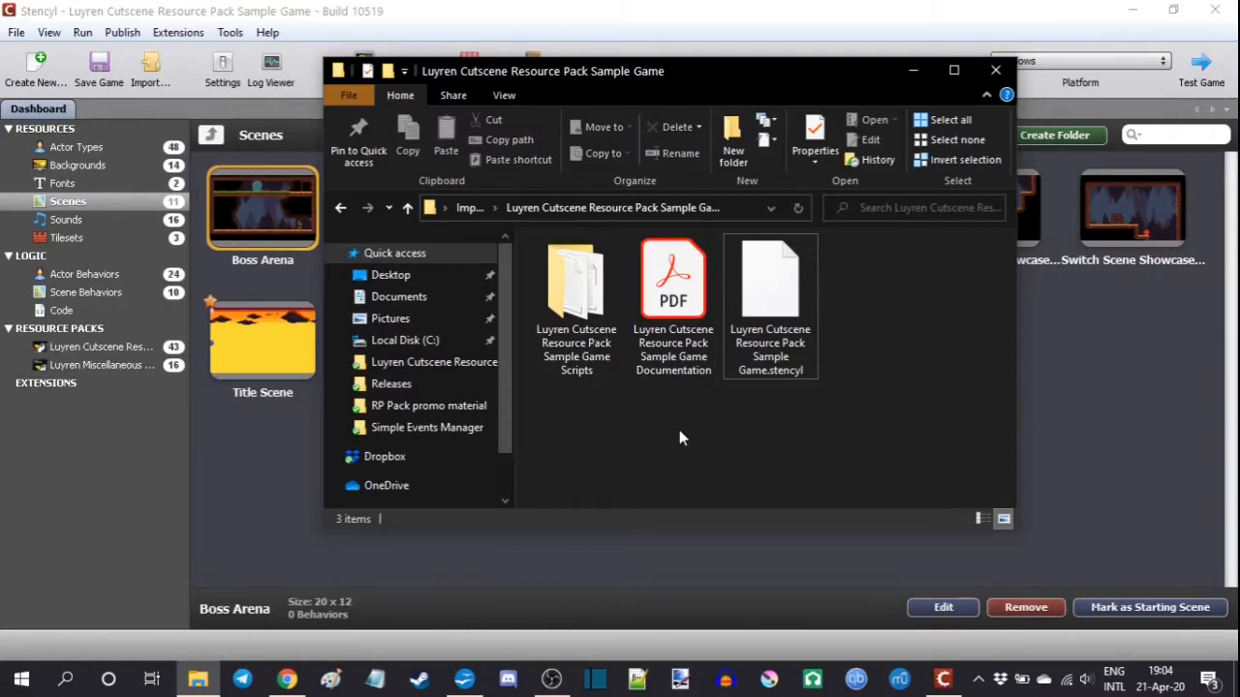
Look over the Sample Game folder's .stencyl project, documentation and scripts, and close the file window.
left_click(783, 300)
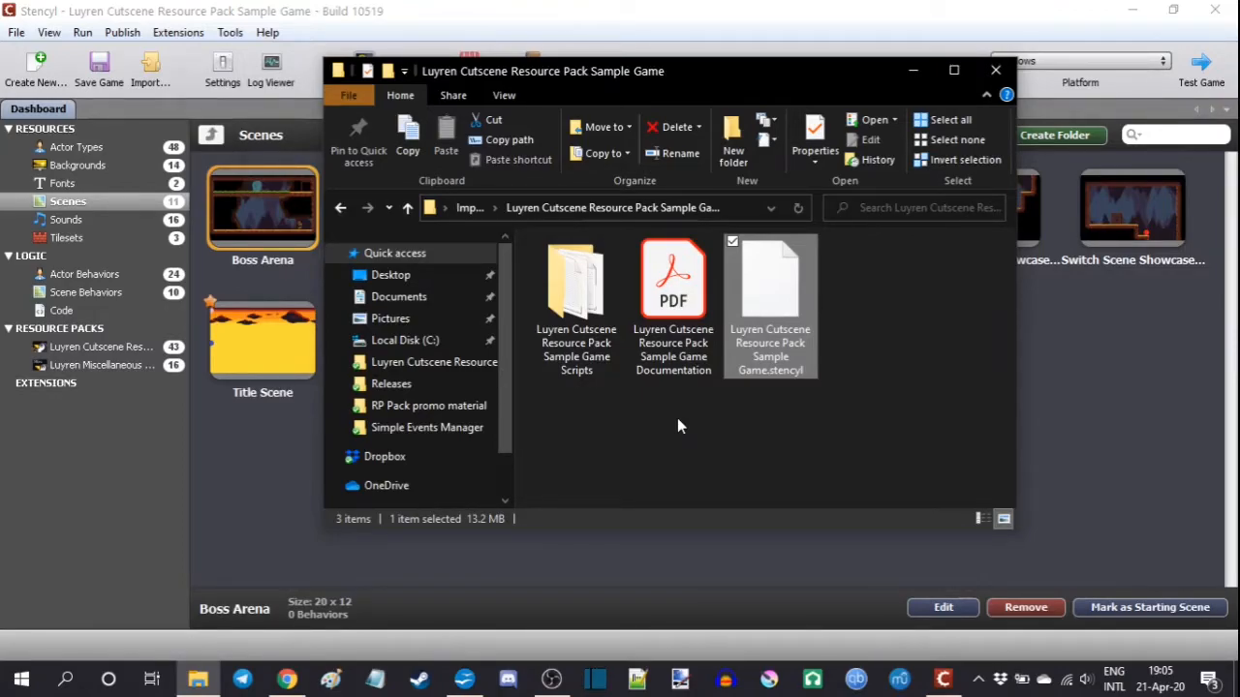
left_click(667, 283)
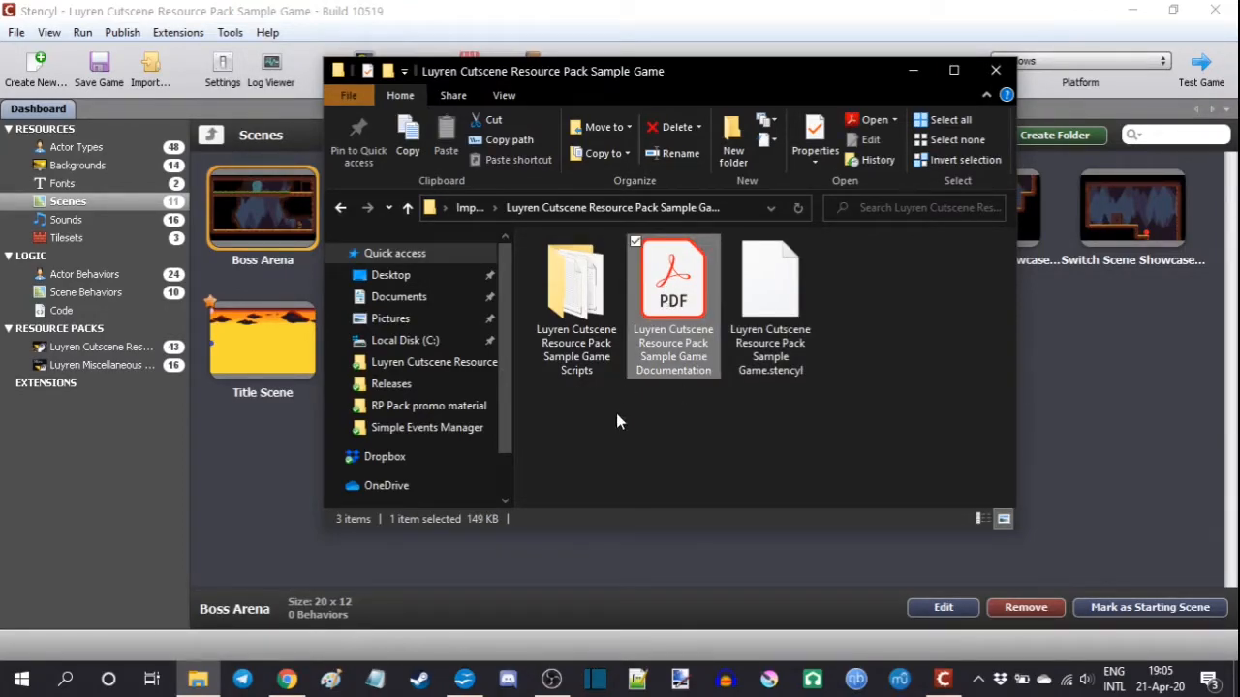
double_click(575, 286)
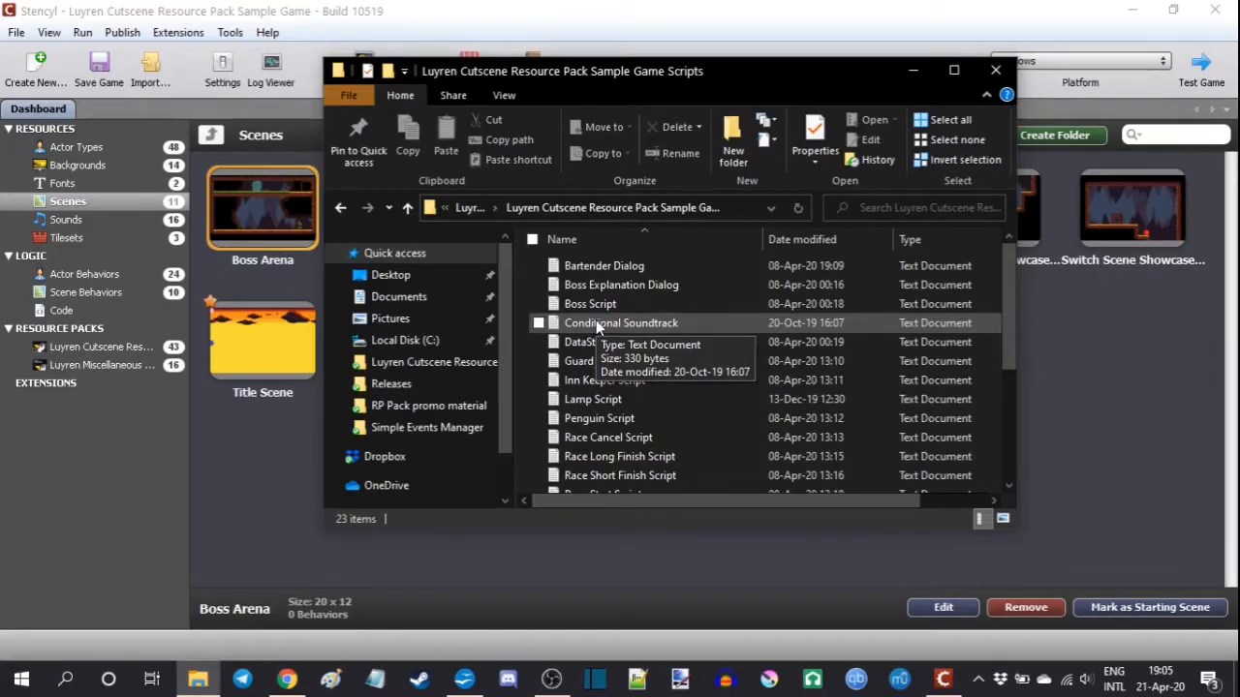
left_click(994, 69)
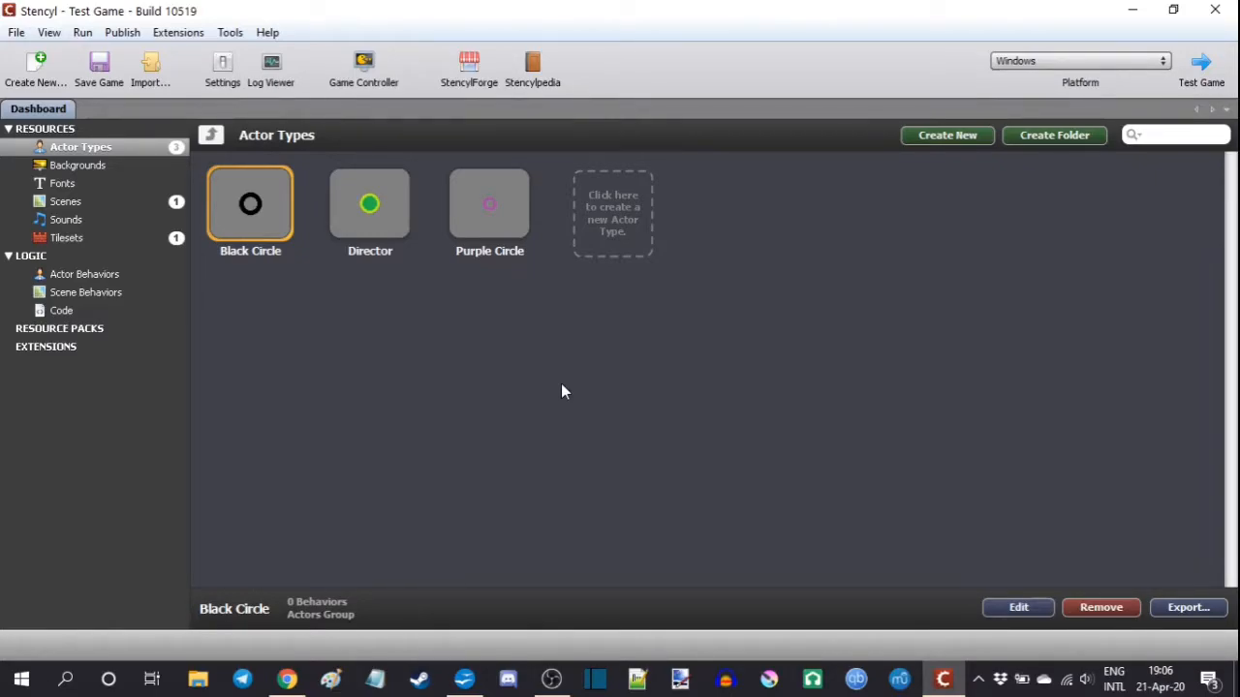
Import the Luyren Cutscene Resource Pack v2 RPG Variation image into Test Game as a resource.
left_click(14, 34)
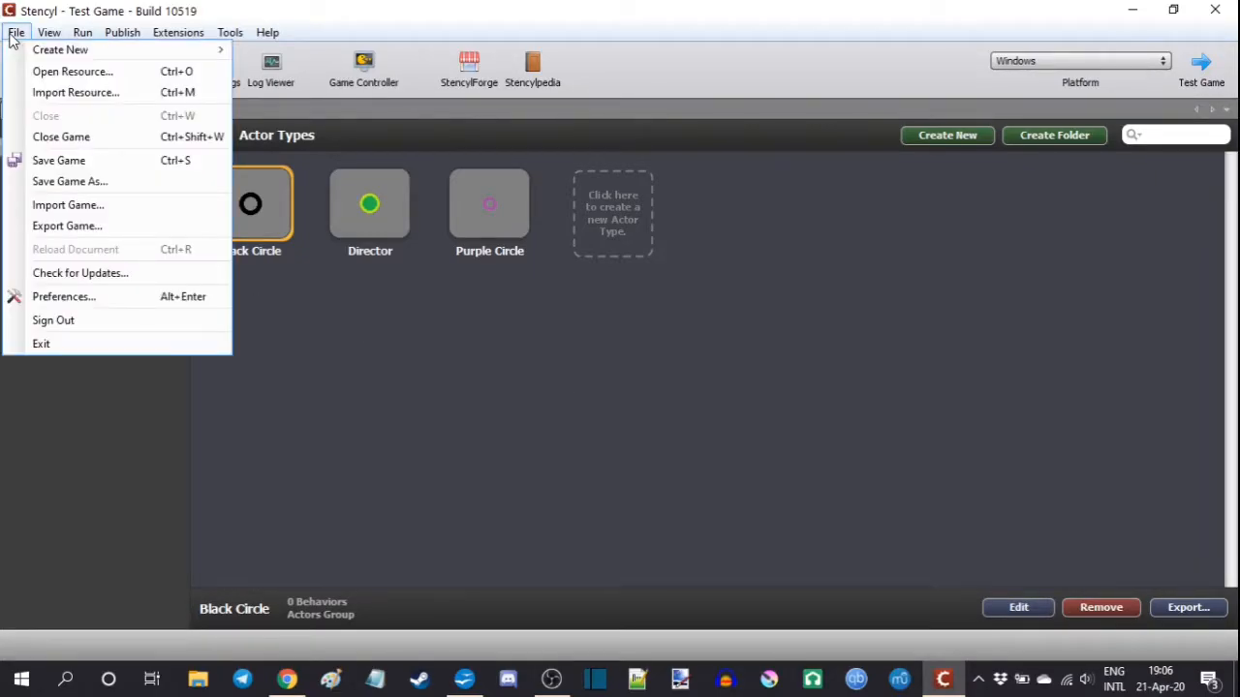
left_click(91, 94)
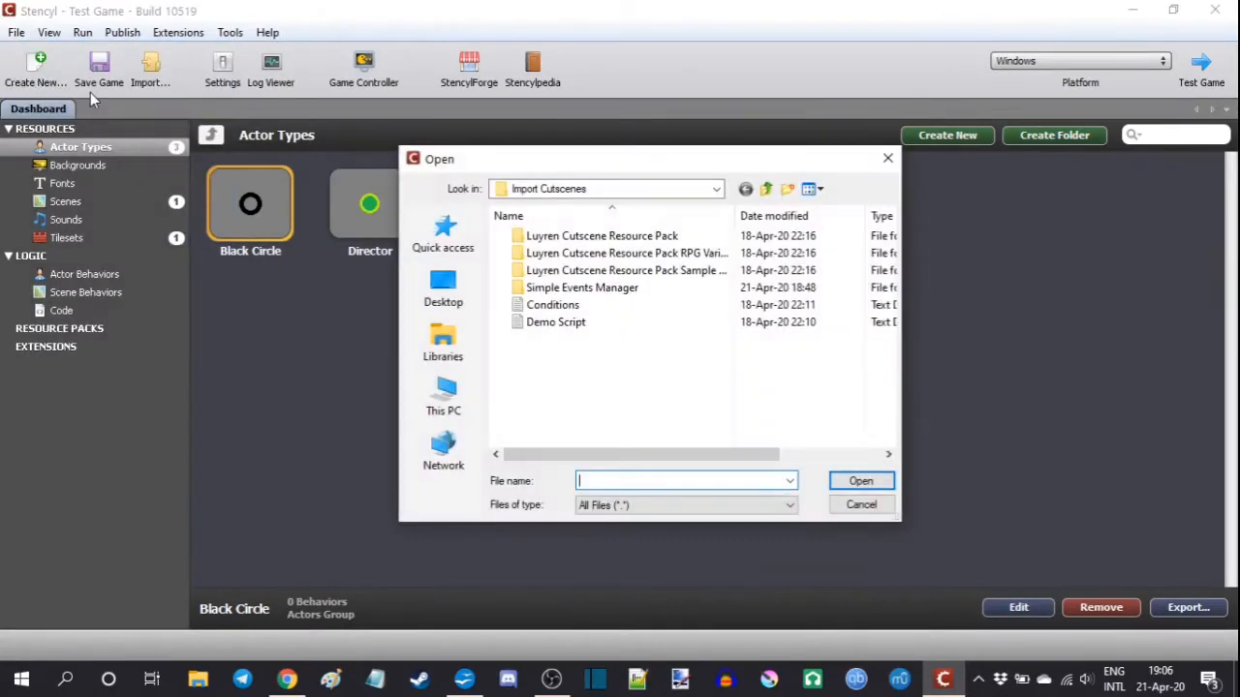
double_click(634, 253)
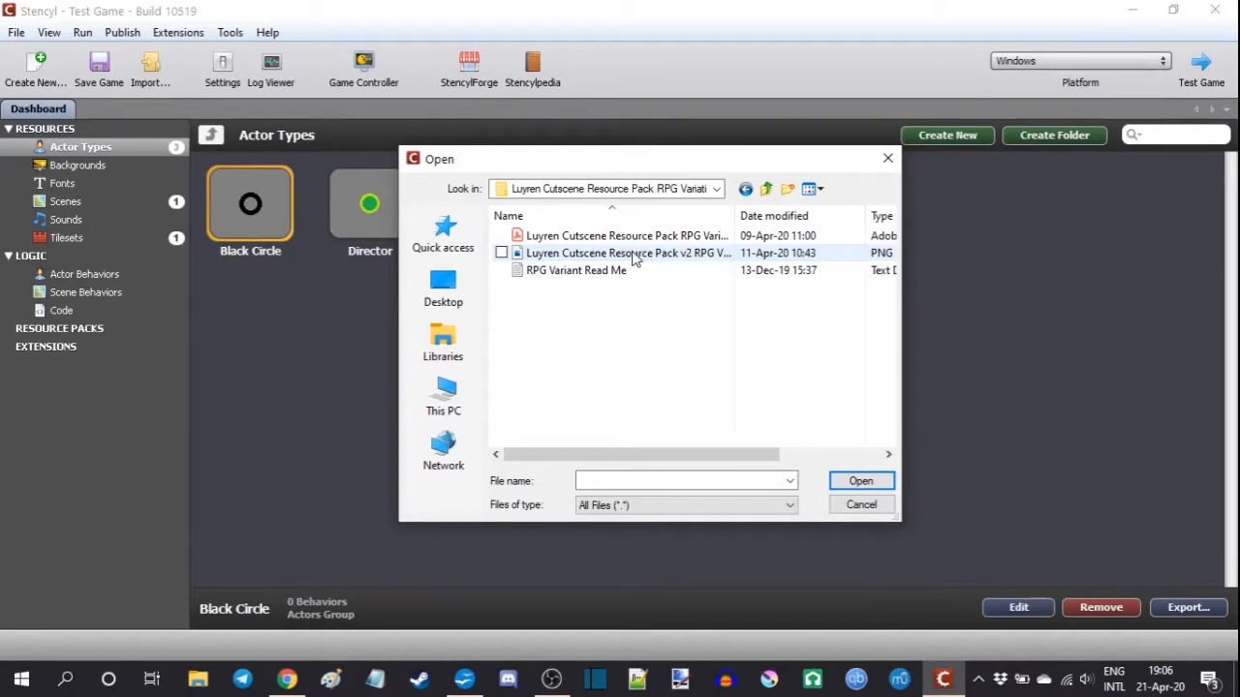
left_click(634, 253)
left_click(845, 482)
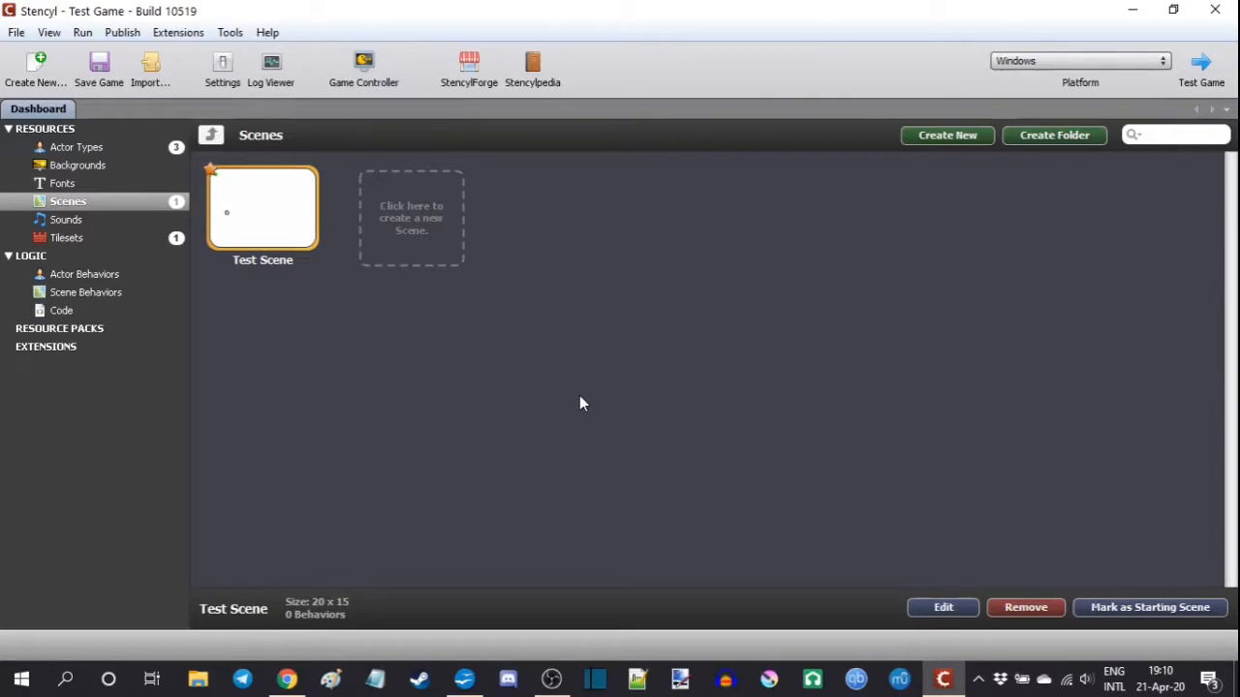
Import the Simple Events Manager behavior into Test Game and attach it to the Director actor type.
left_click(16, 32)
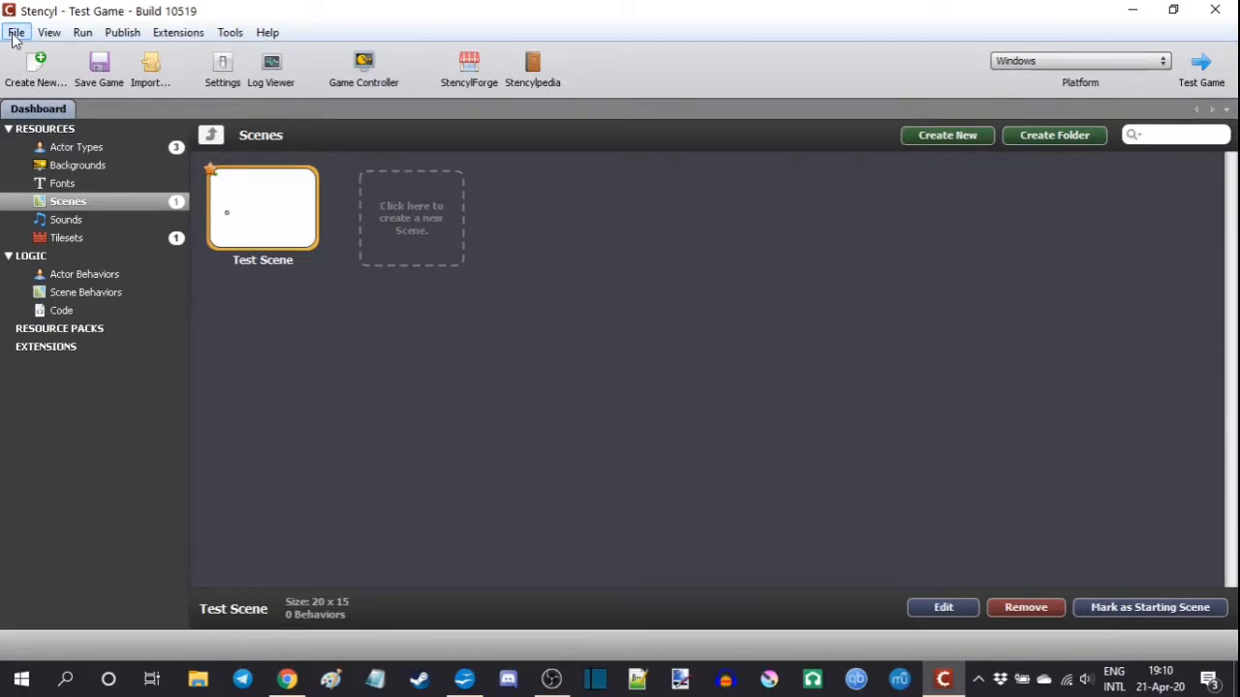
left_click(70, 89)
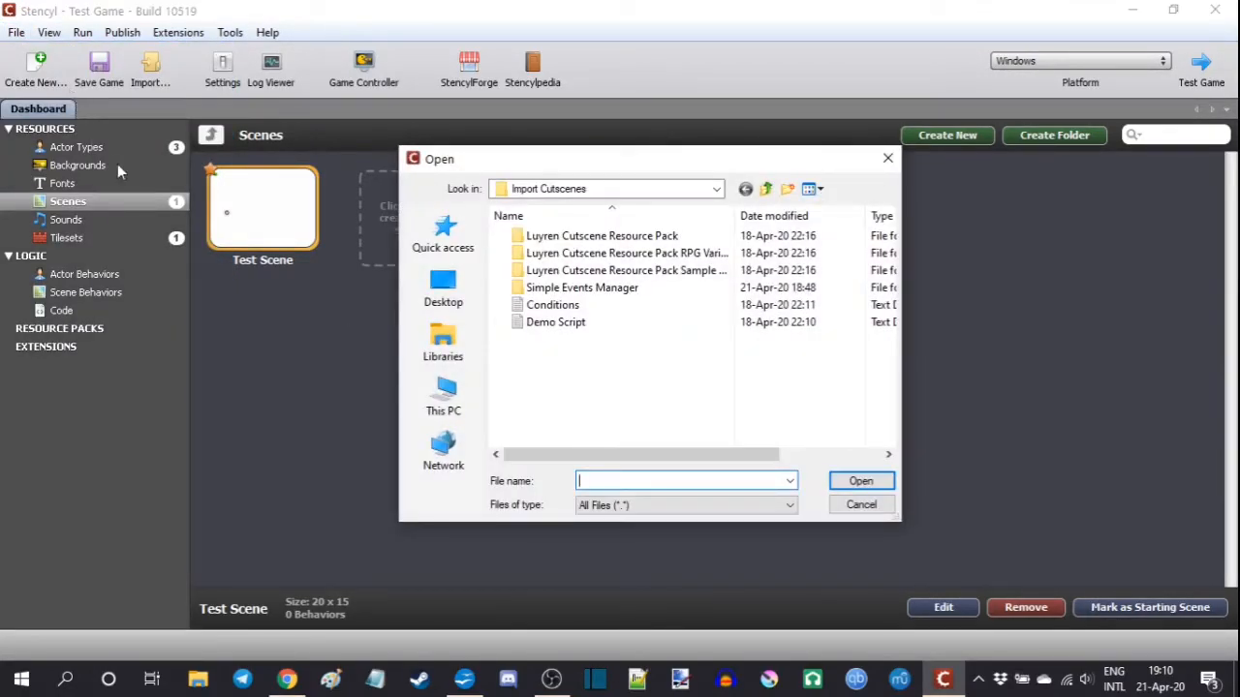
double_click(582, 288)
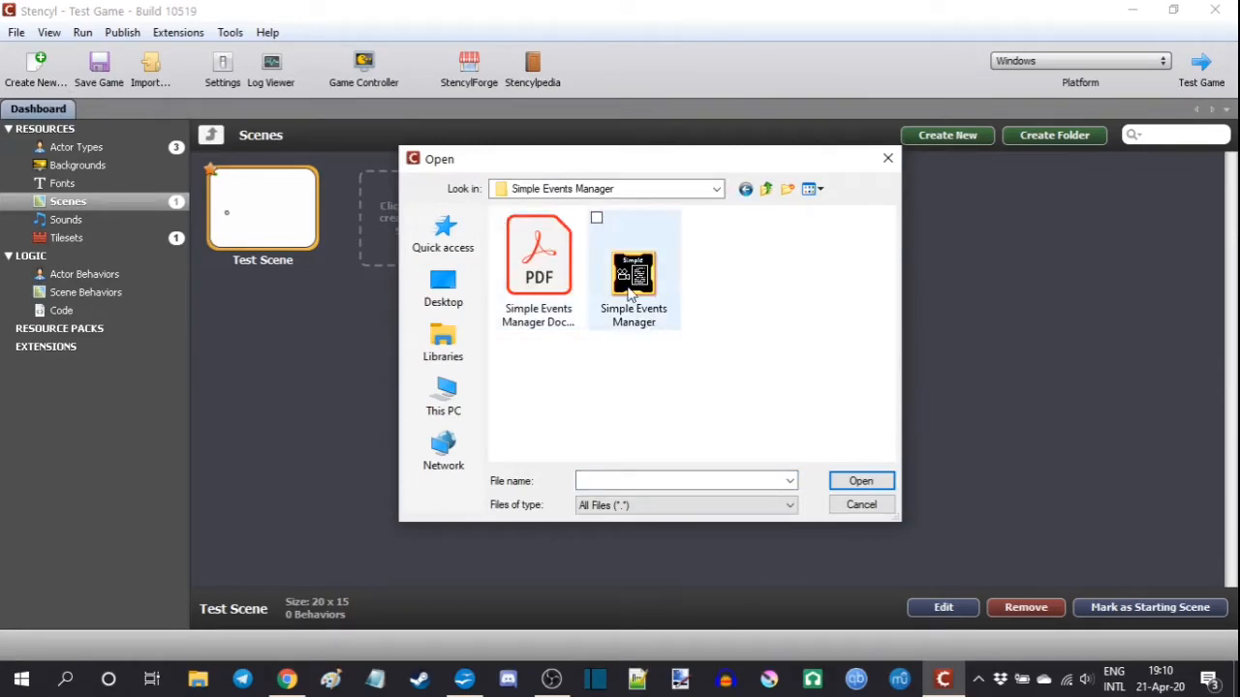
left_click(633, 276)
left_click(859, 481)
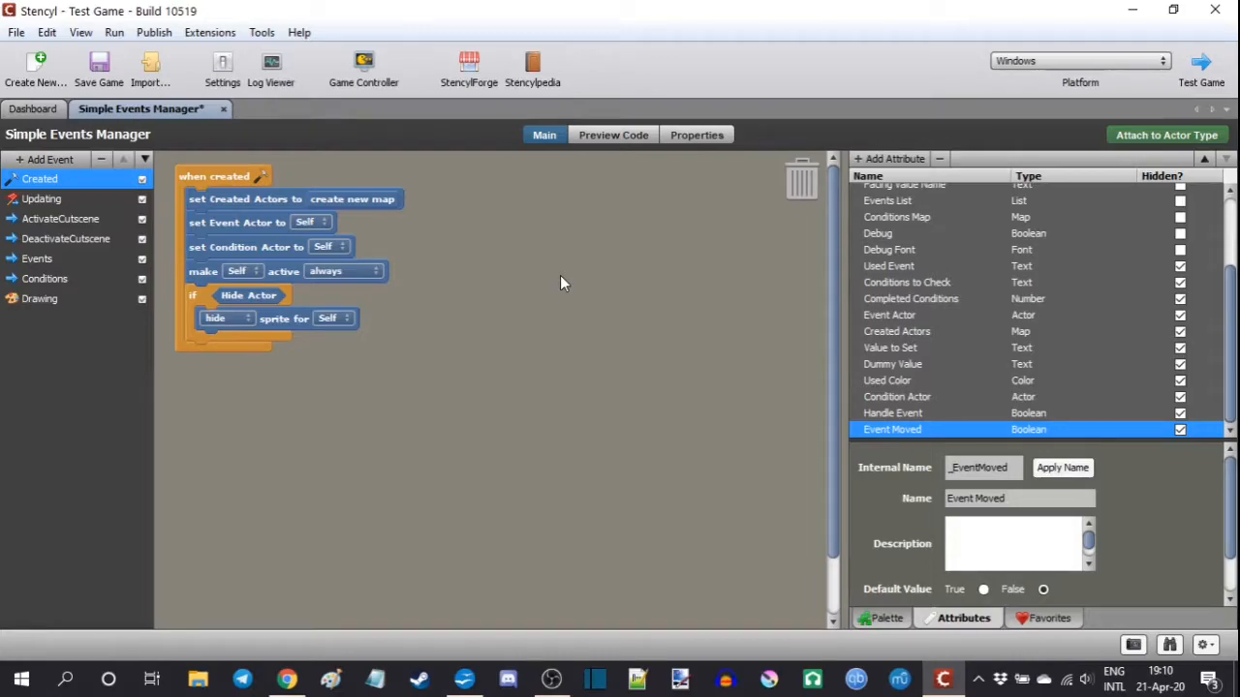
left_click(1197, 136)
double_click(663, 221)
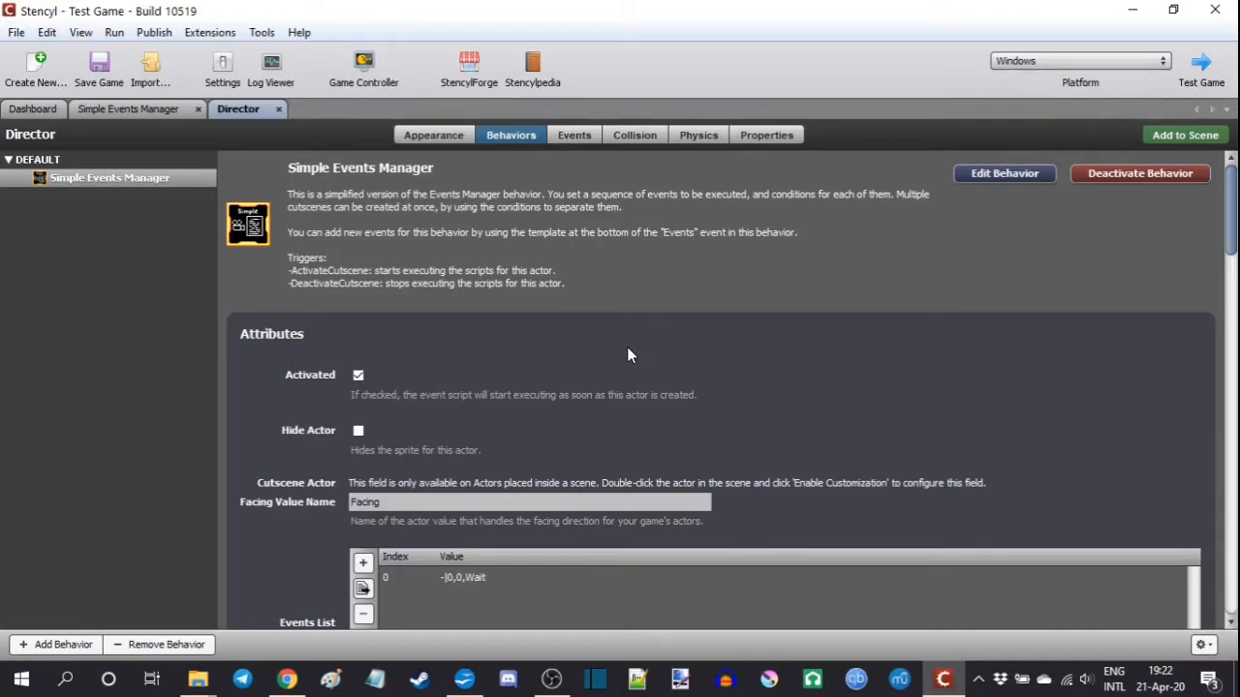
Examine the trigger blocks of the ActivateCutscene and DeactivateCutscene events in the Simple Events Manager behavior.
left_click(117, 112)
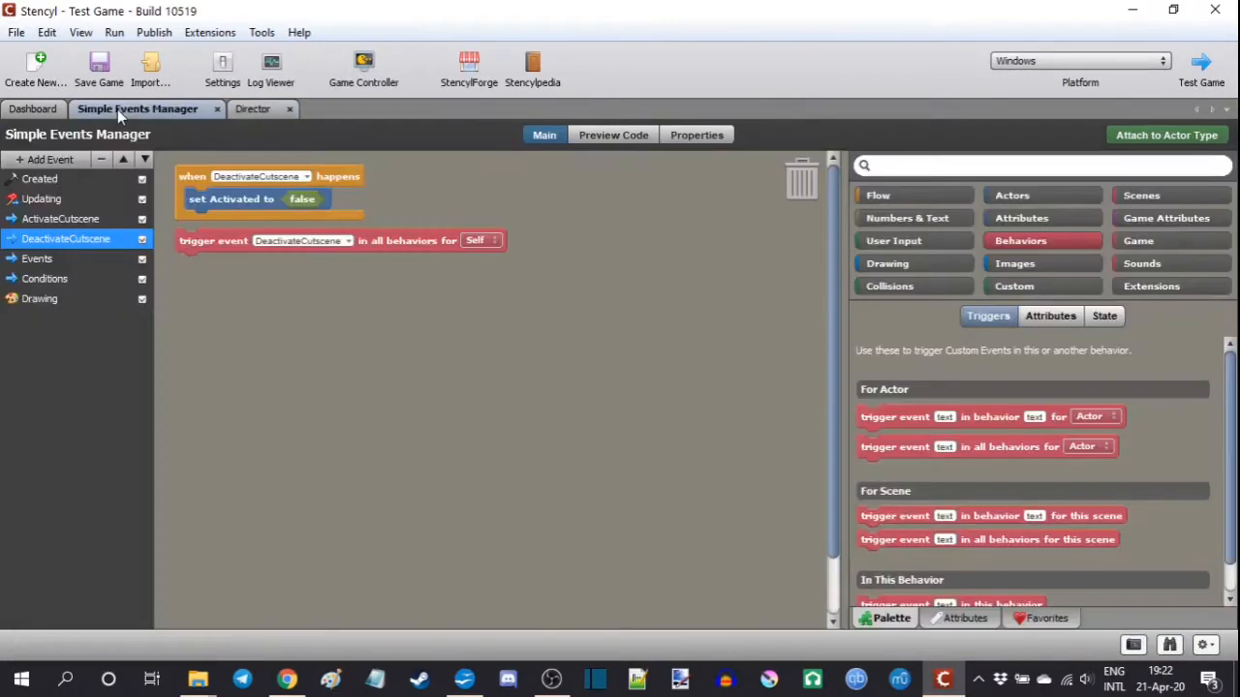
left_click(83, 218)
left_click_drag(324, 242, 246, 244)
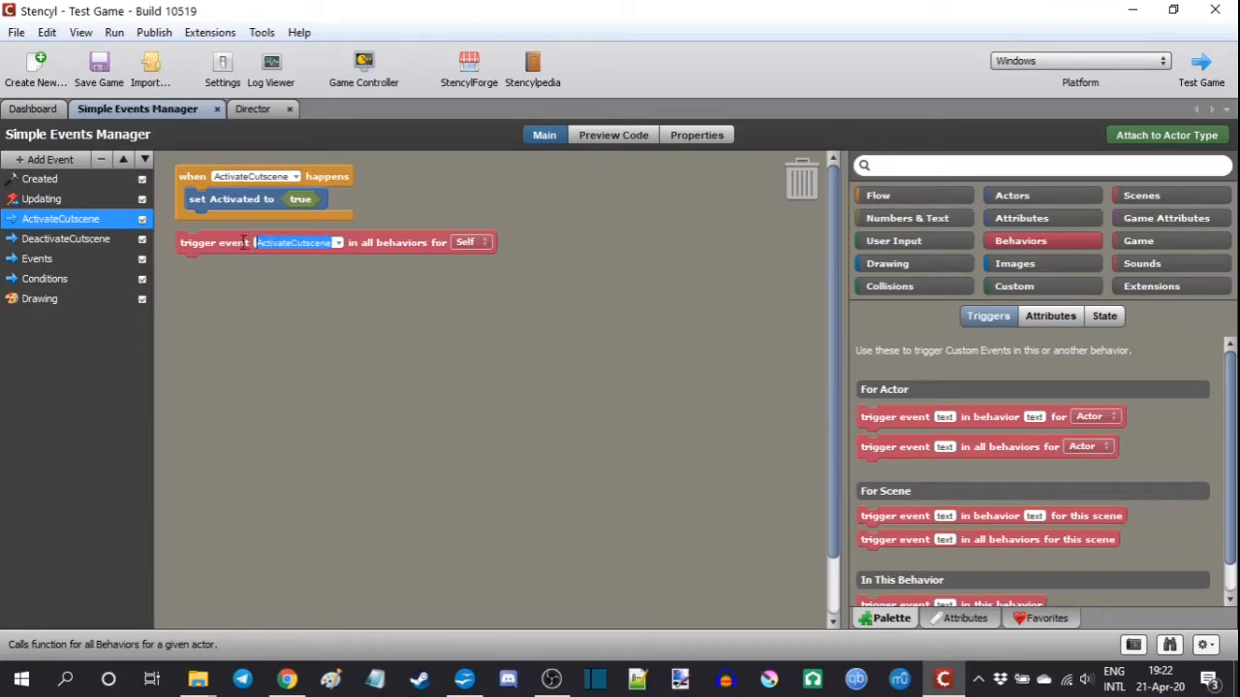
left_click(334, 247)
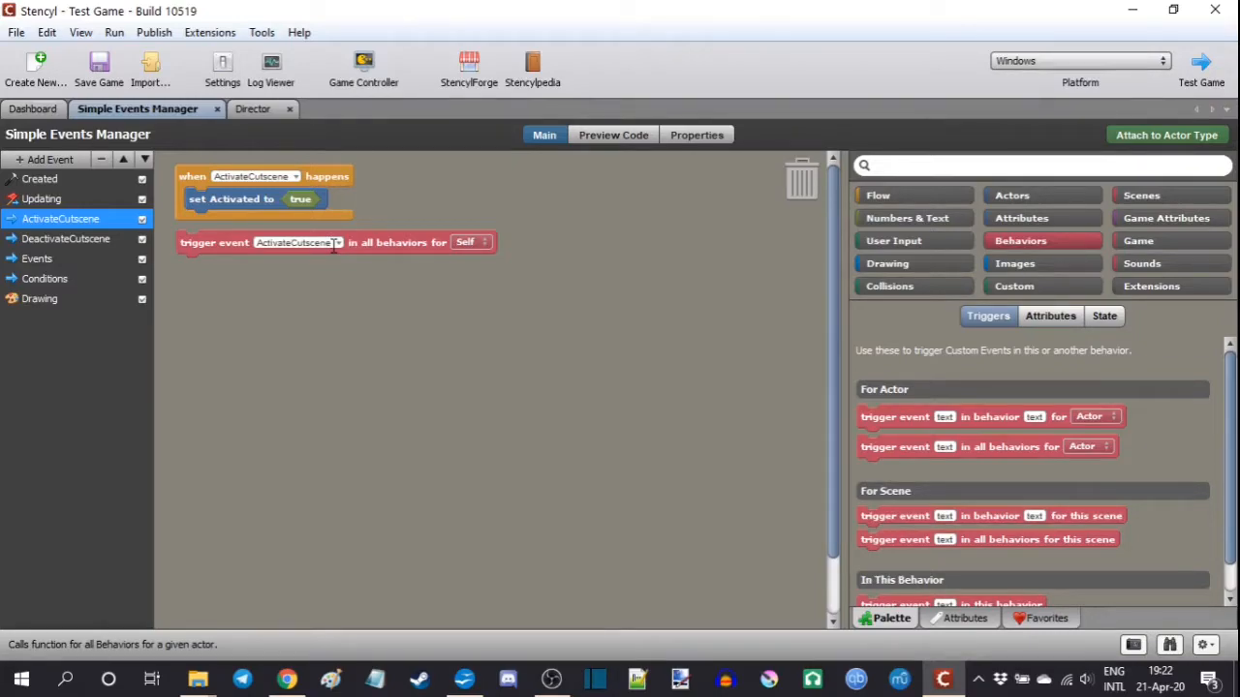
left_click(74, 242)
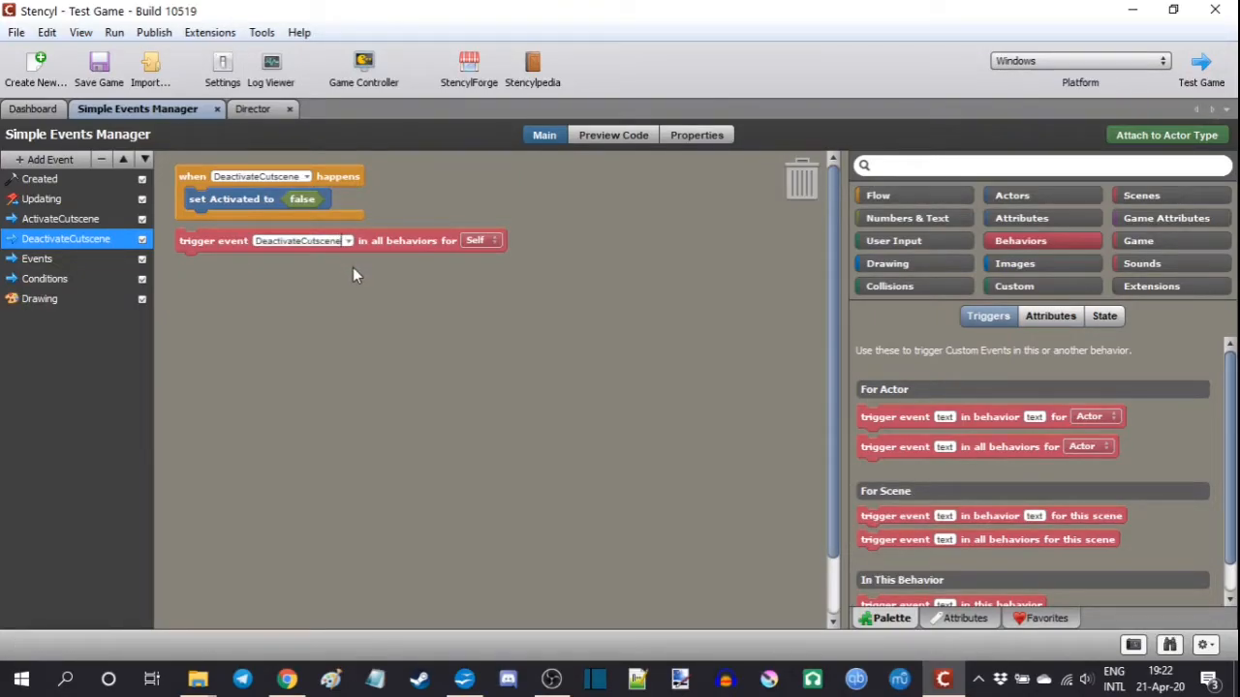
Try toggling the Activated and Hide Actor attributes of Director's Simple Events Manager behavior.
left_click(247, 108)
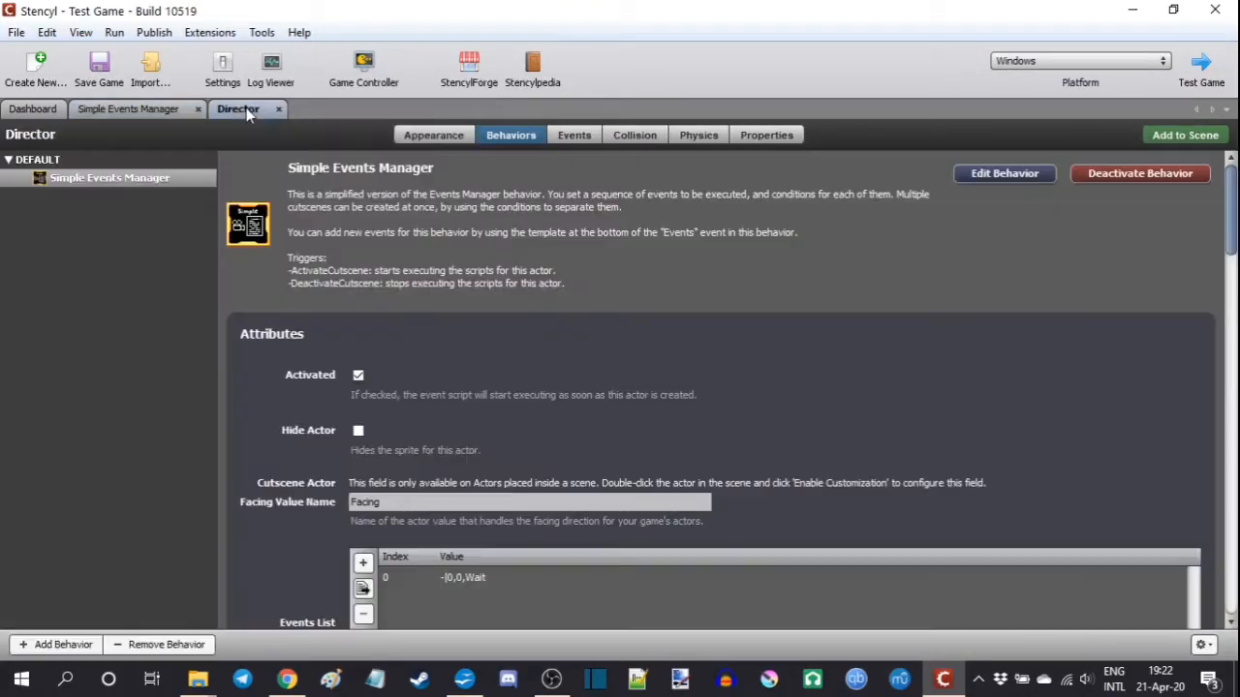
left_click(359, 376)
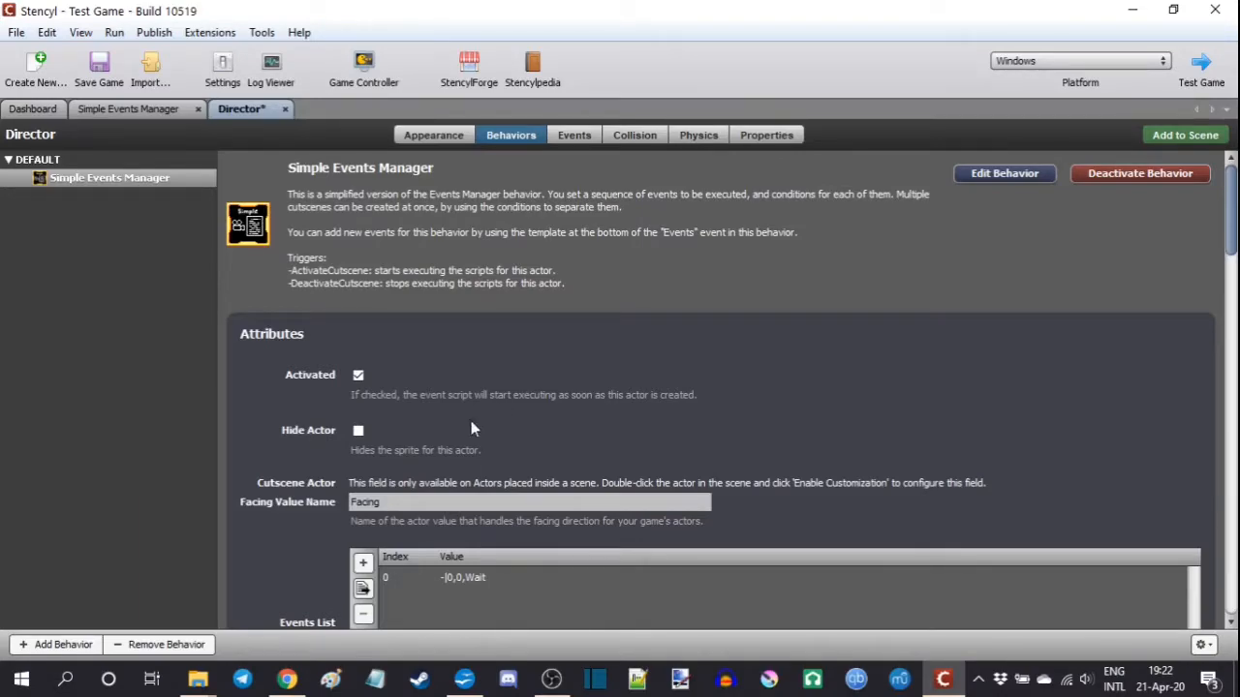
left_click(357, 431)
left_click(357, 432)
Open Test Scene from the game's scenes for editing.
left_click(39, 109)
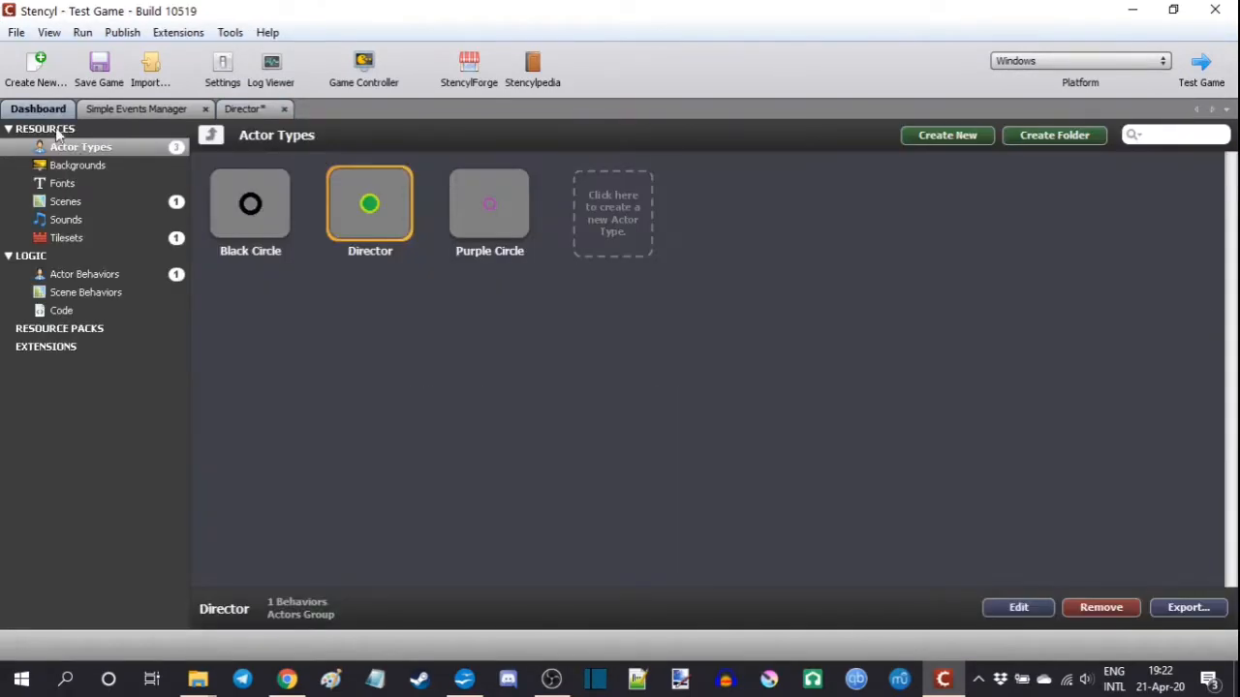
left_click(130, 201)
double_click(278, 229)
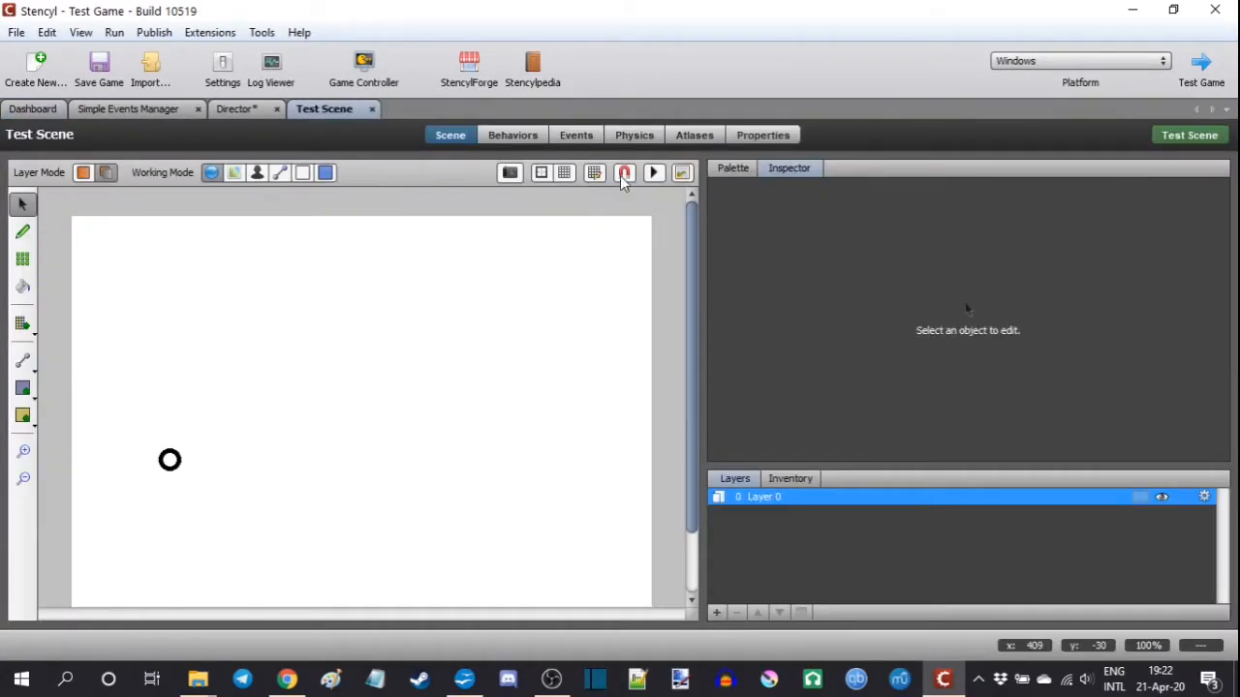
Place a Director actor near the upper-left corner of Test Scene at about X 32, Y 32.
left_click(728, 171)
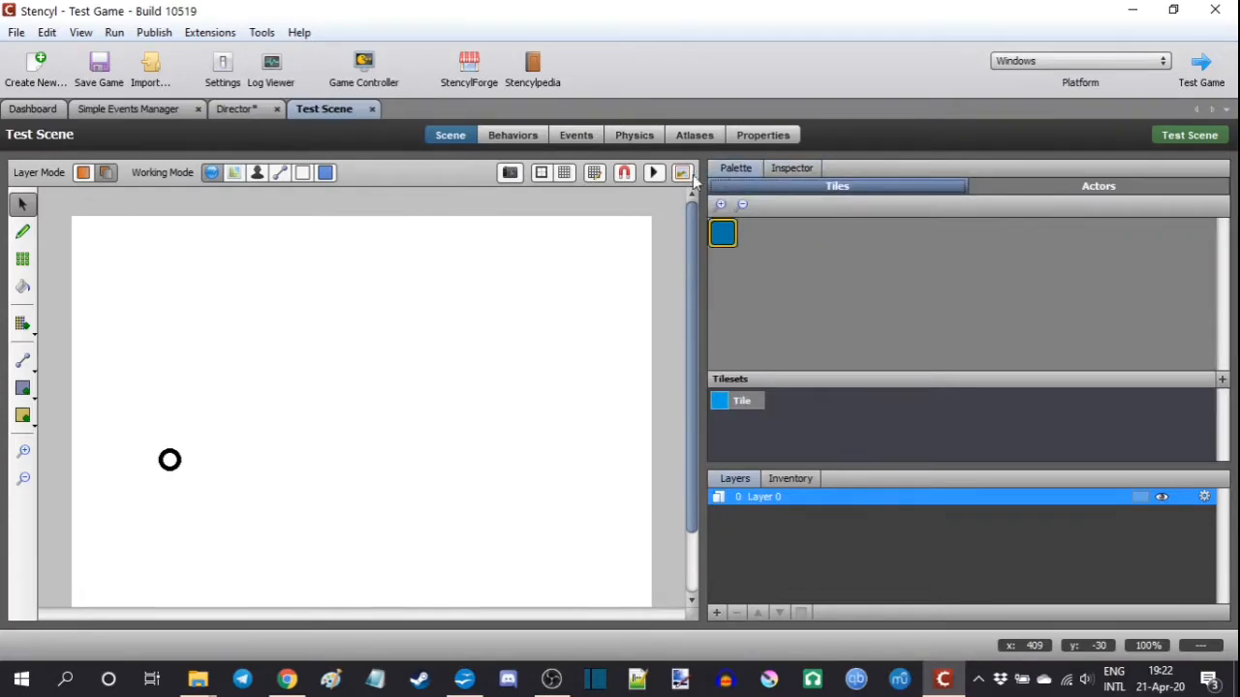
left_click(1015, 190)
left_click(804, 254)
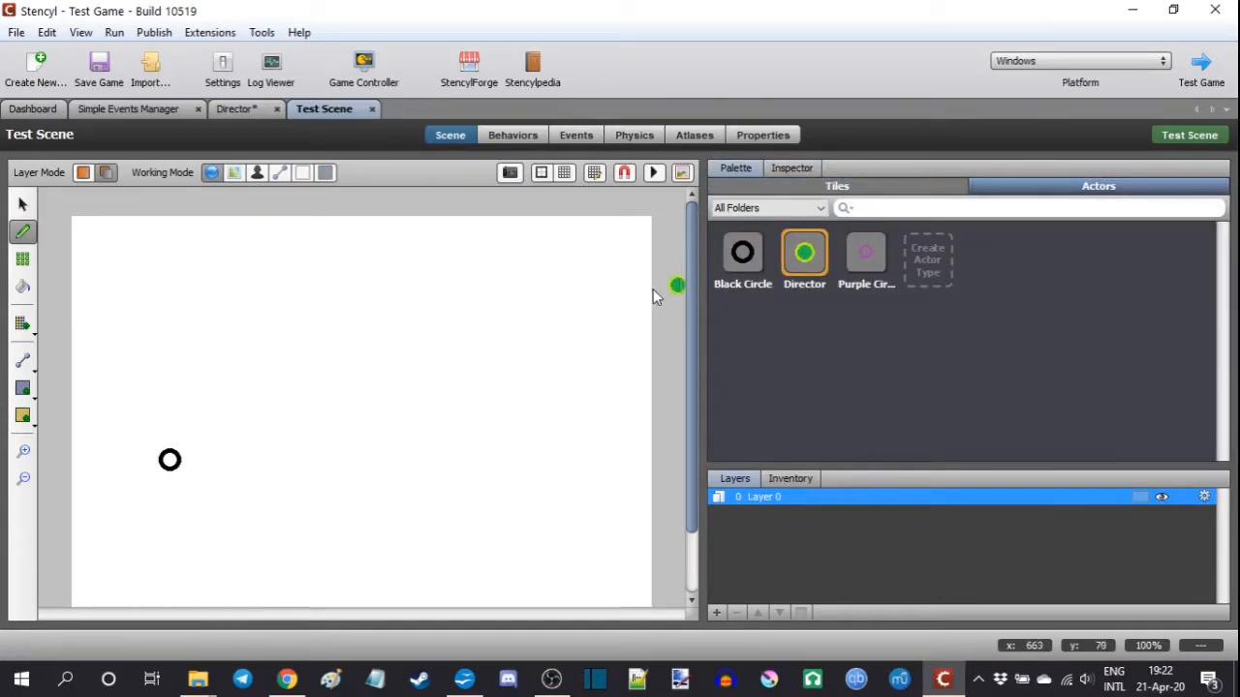
left_click(109, 254)
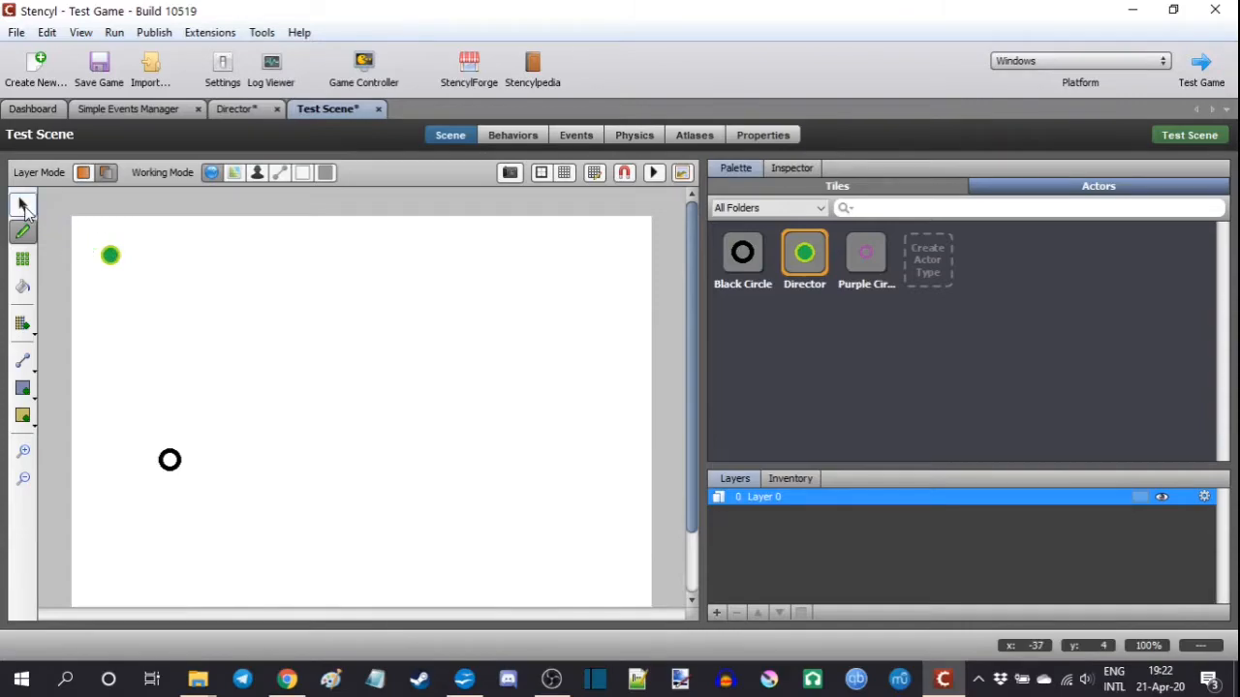
Enable customization for the Director placed in the scene and open the Cutscene Actor choice of its Simple Events Manager behavior.
left_click(23, 204)
left_click(110, 255)
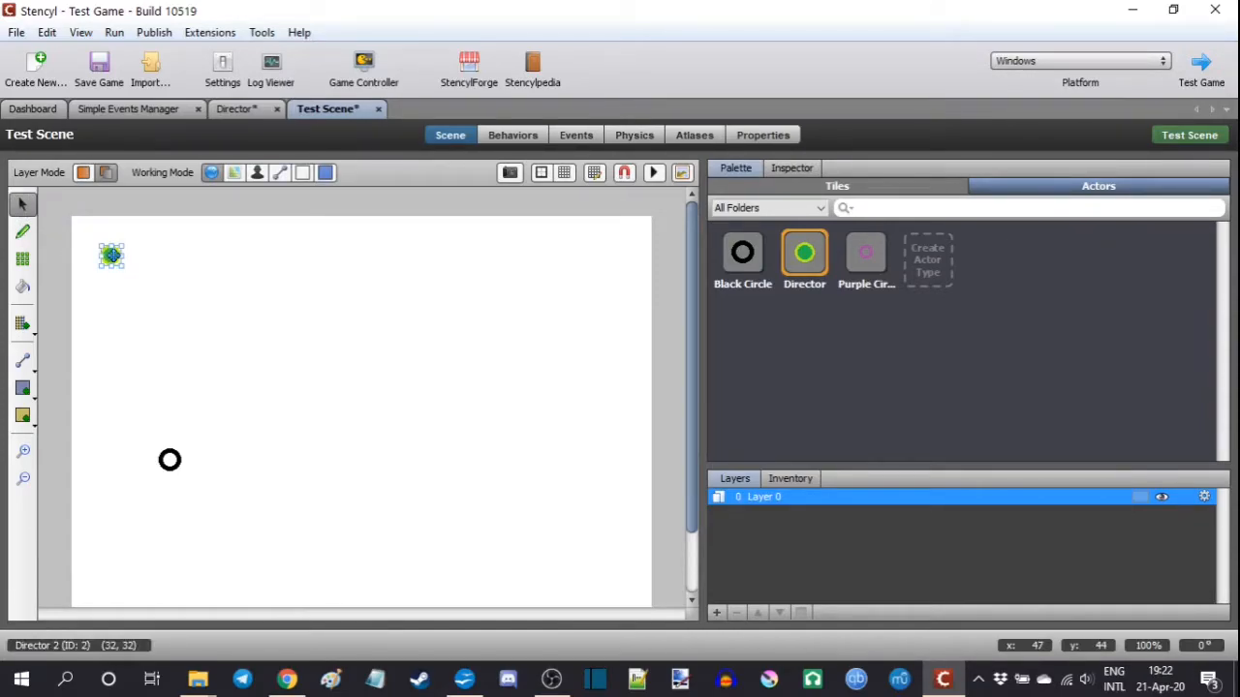
left_click(799, 168)
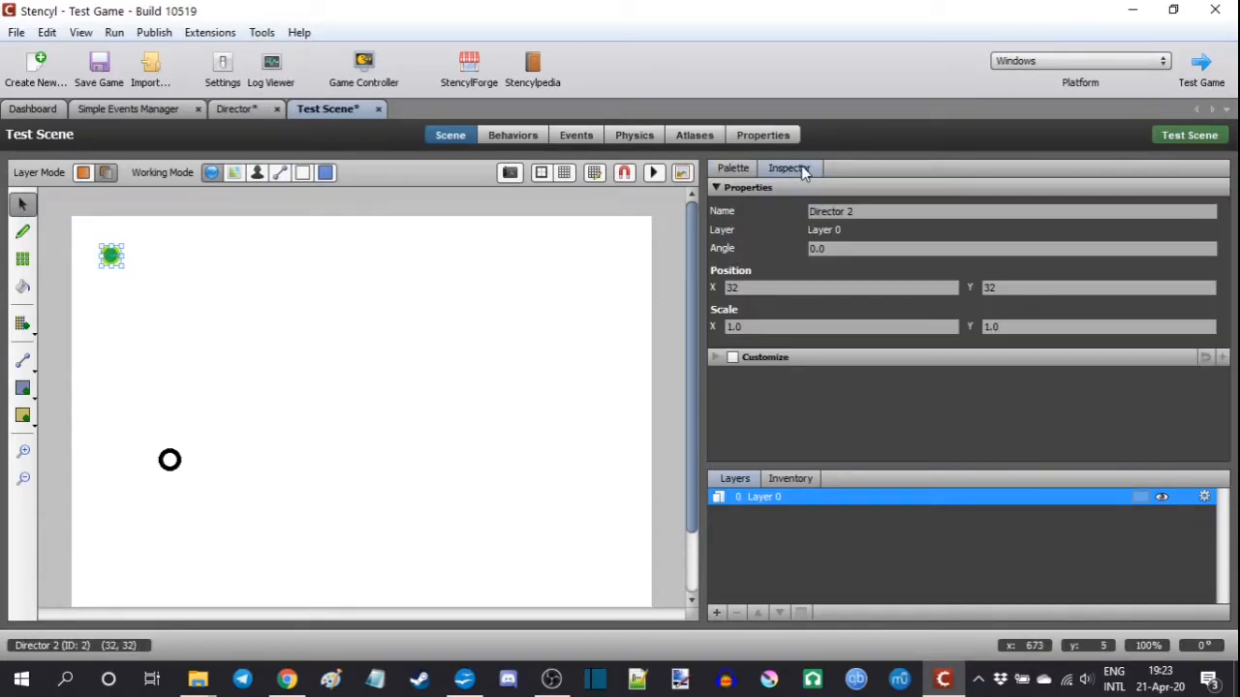
left_click(733, 357)
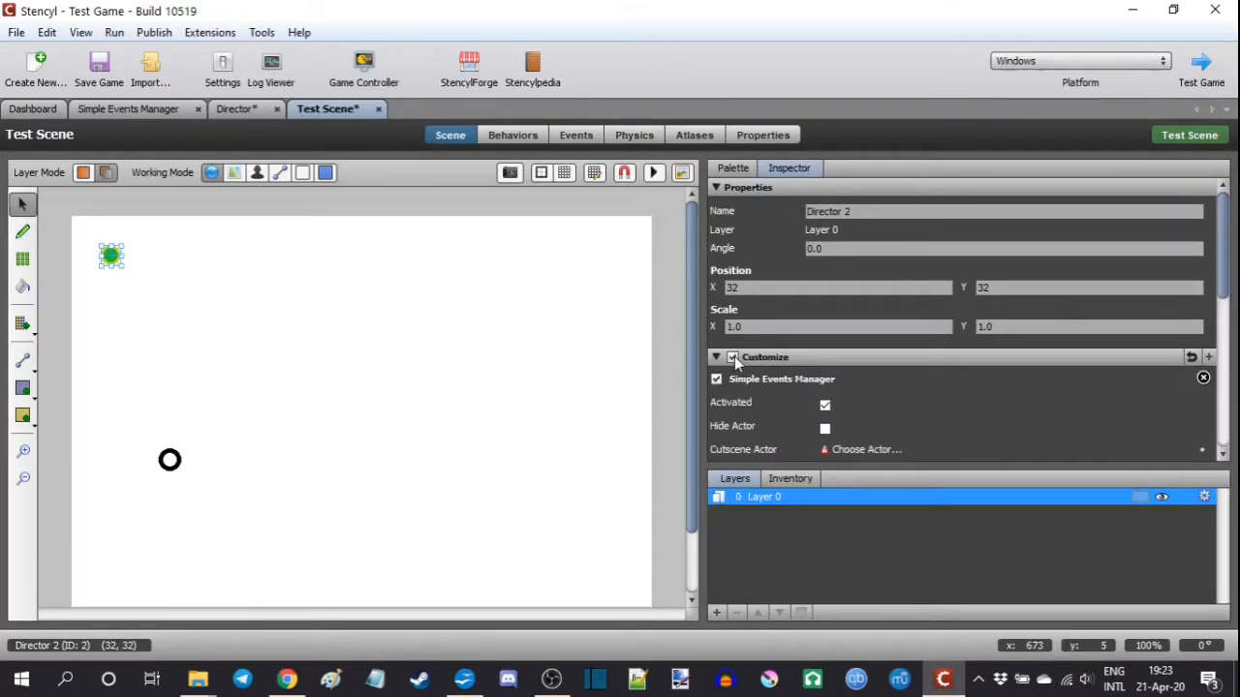
scroll(795, 349, "down", 3)
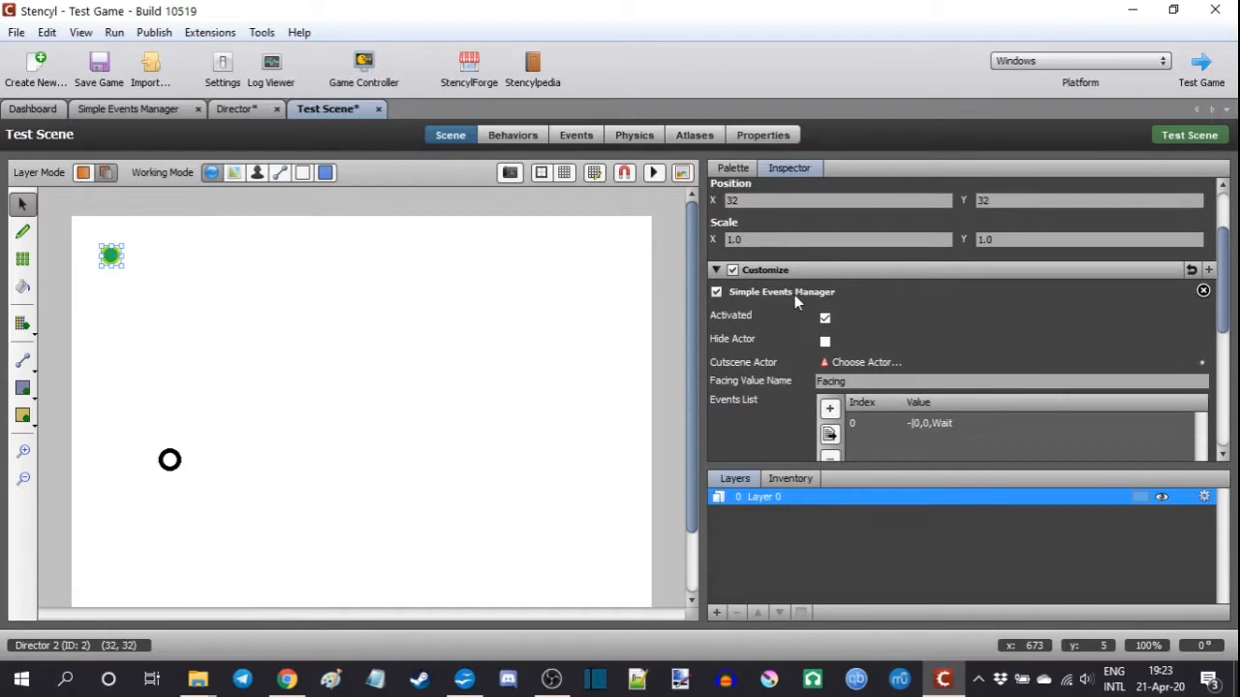
left_click(864, 363)
left_click(386, 362)
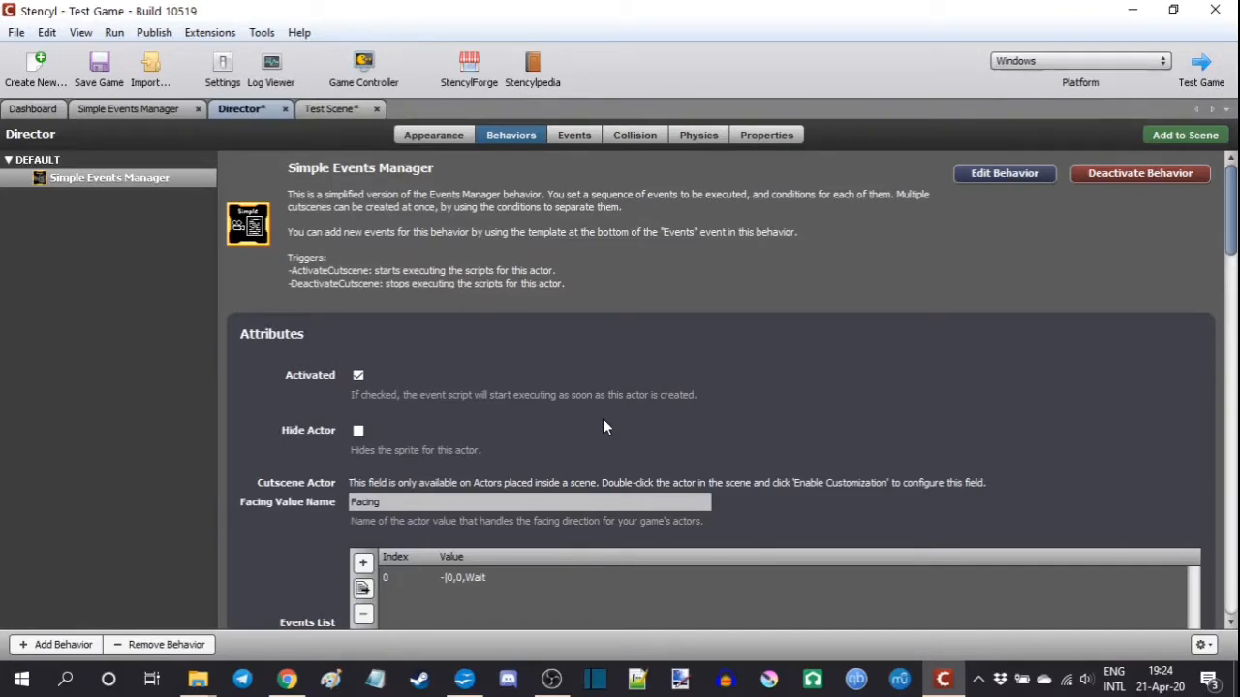
Examine the Facing Value Name, Events List and Conditions Map attributes of the Director actor type's Simple Events Manager behavior.
left_click_drag(392, 504, 341, 511)
left_click(394, 501)
scroll(258, 486, "down", 5)
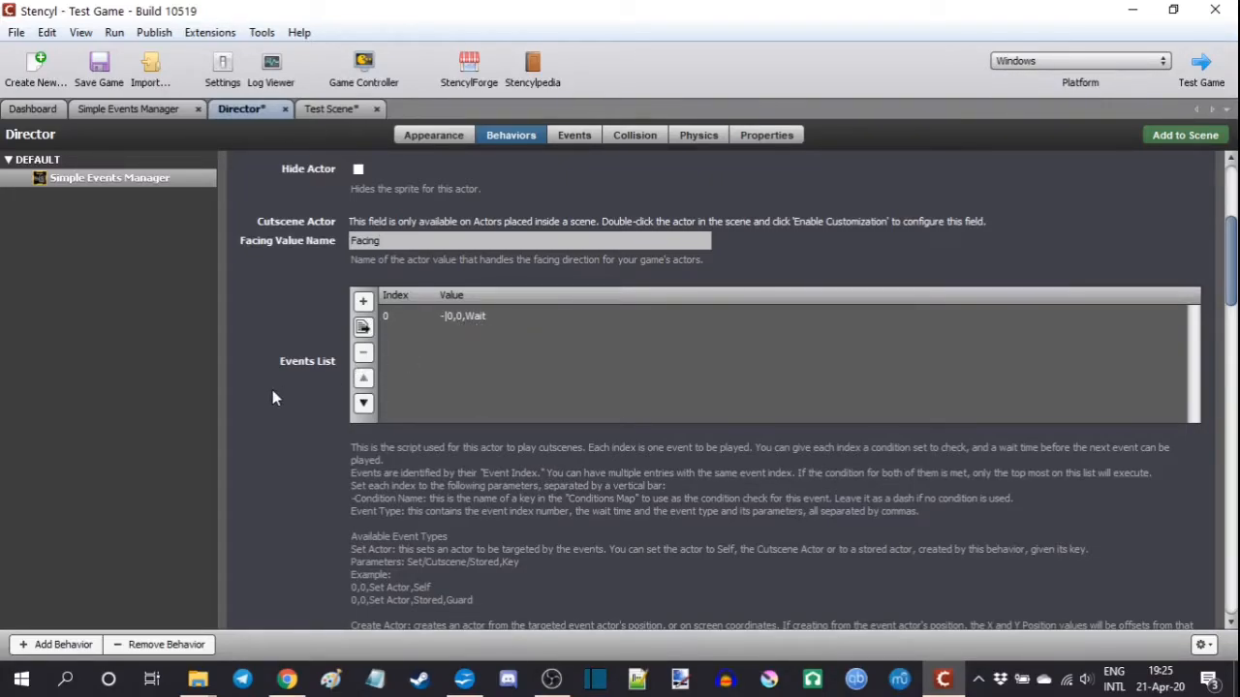
scroll(274, 398, "down", 15)
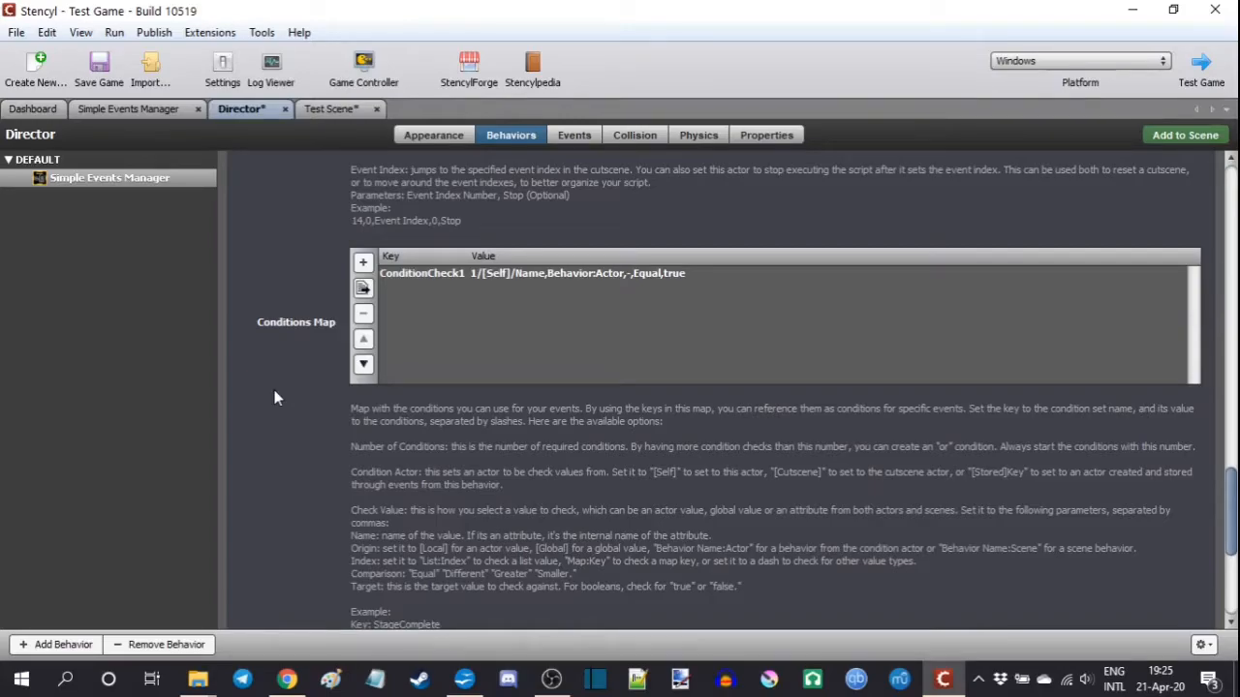
Use the Conditions Map key ConditionCheck1 as the condition of event 0, making the Events List entry ConditionCheck1|0,0,Wait.
double_click(432, 276)
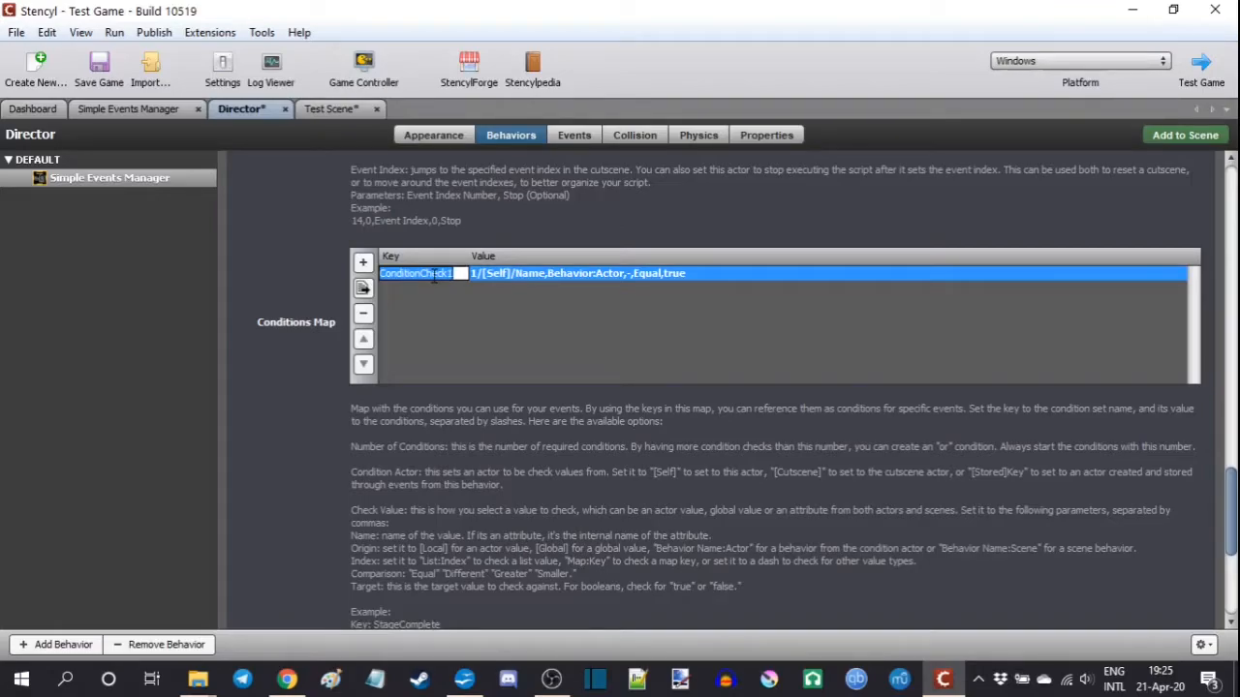
scroll(310, 310, "up", 15)
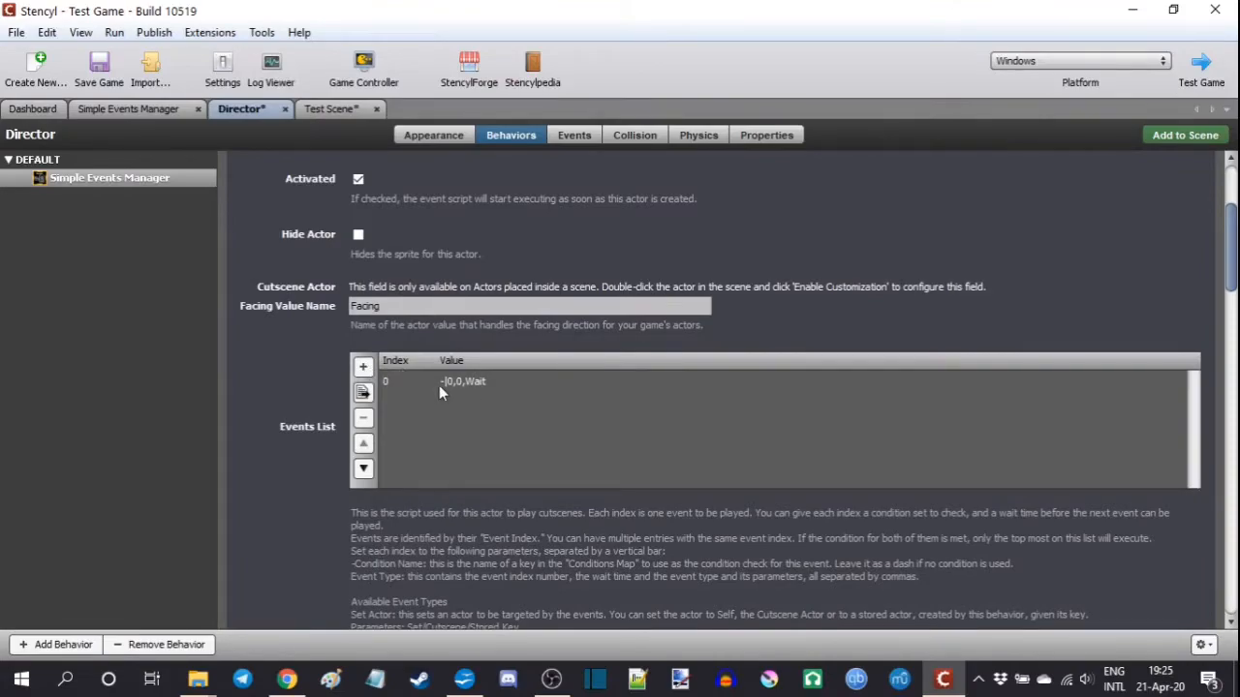
double_click(439, 383)
left_click_drag(516, 346, 502, 341)
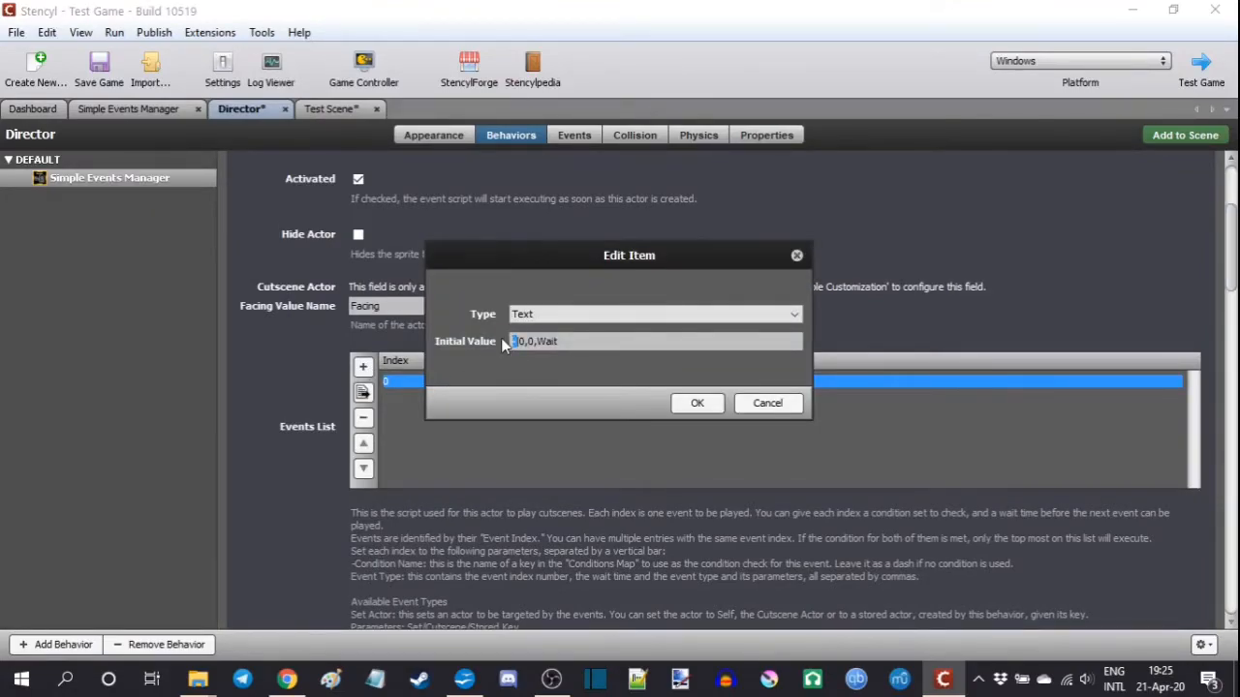
key("BackSpace")
type("ConditionCheck1")
left_click(696, 403)
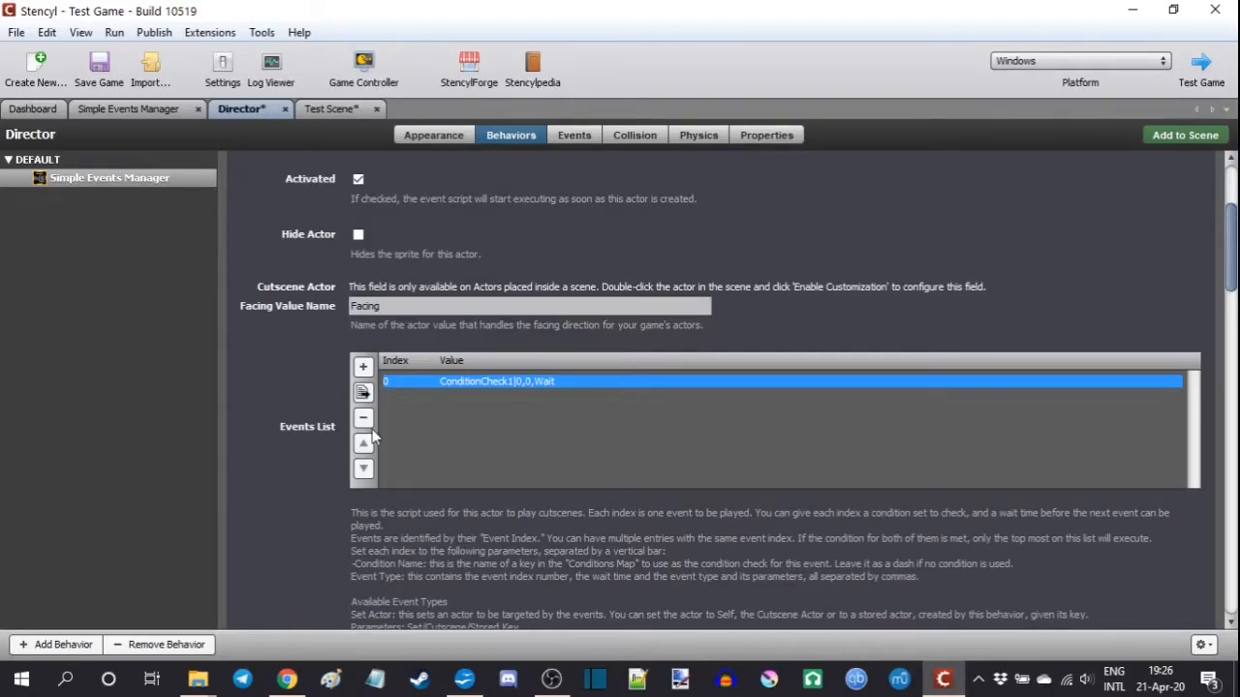
Set the value of ConditionCheck1 in the Conditions Map to 1/[Self]/Name,Behavior:Scene,-,Equal,true.
scroll(287, 423, "down", 10)
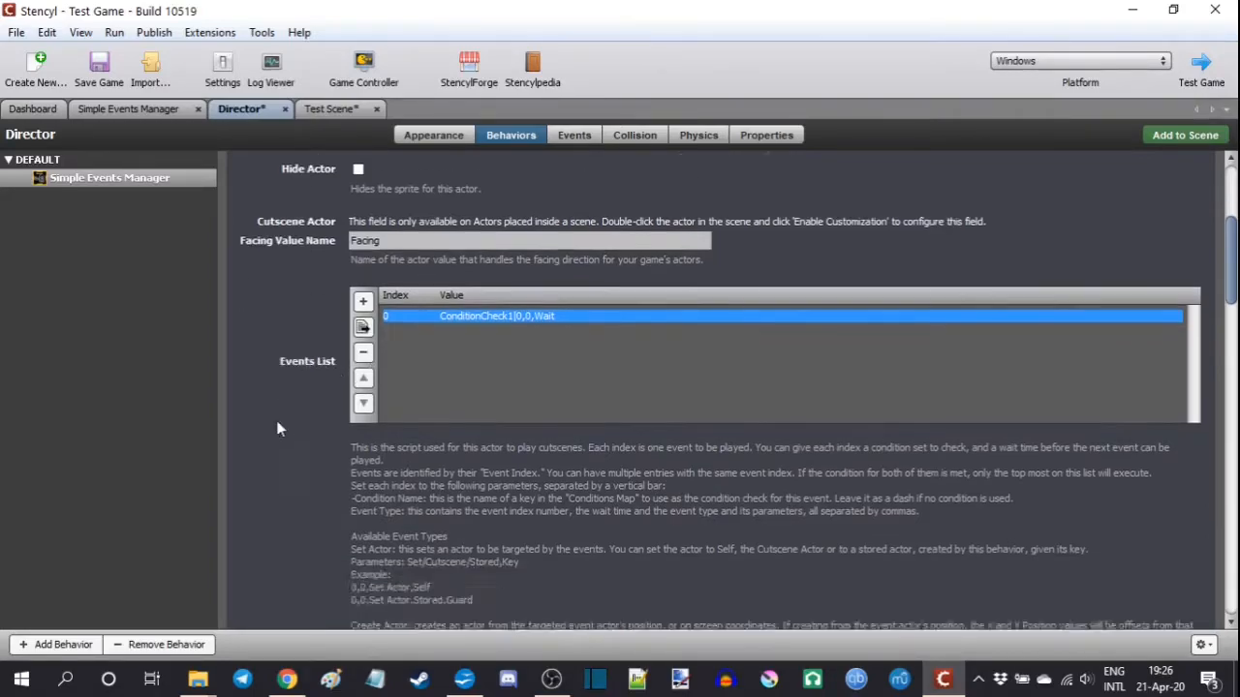
scroll(296, 397, "up", 2)
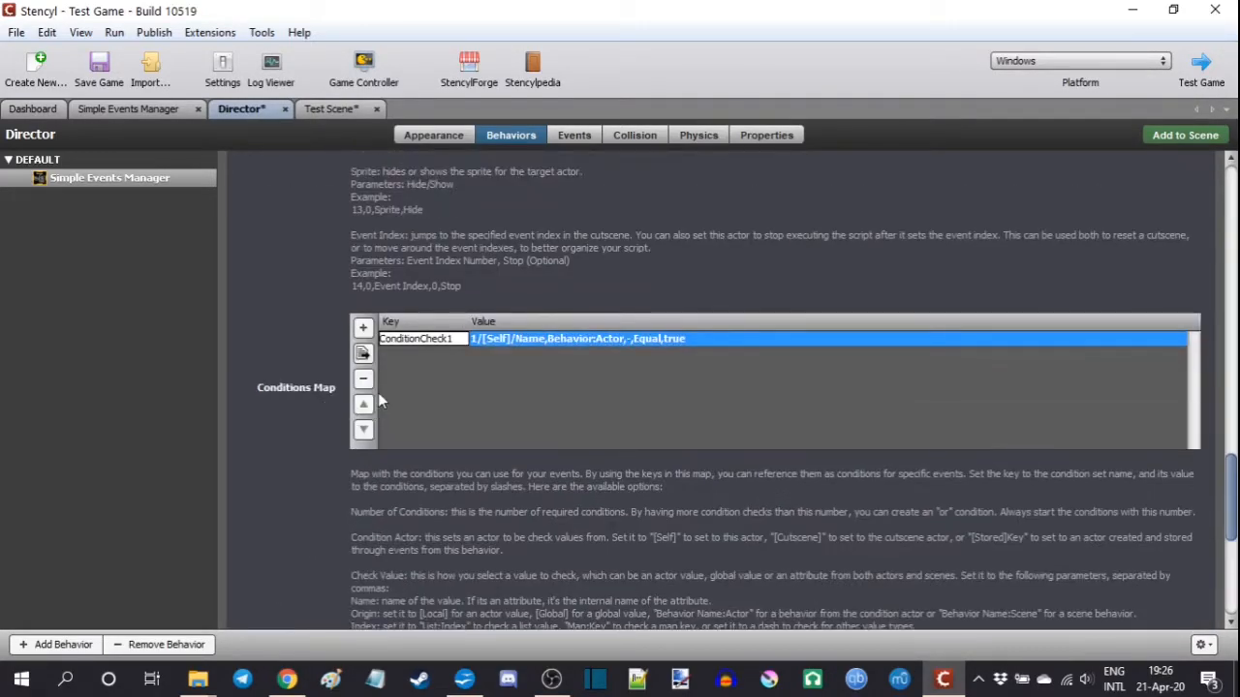
key("Return")
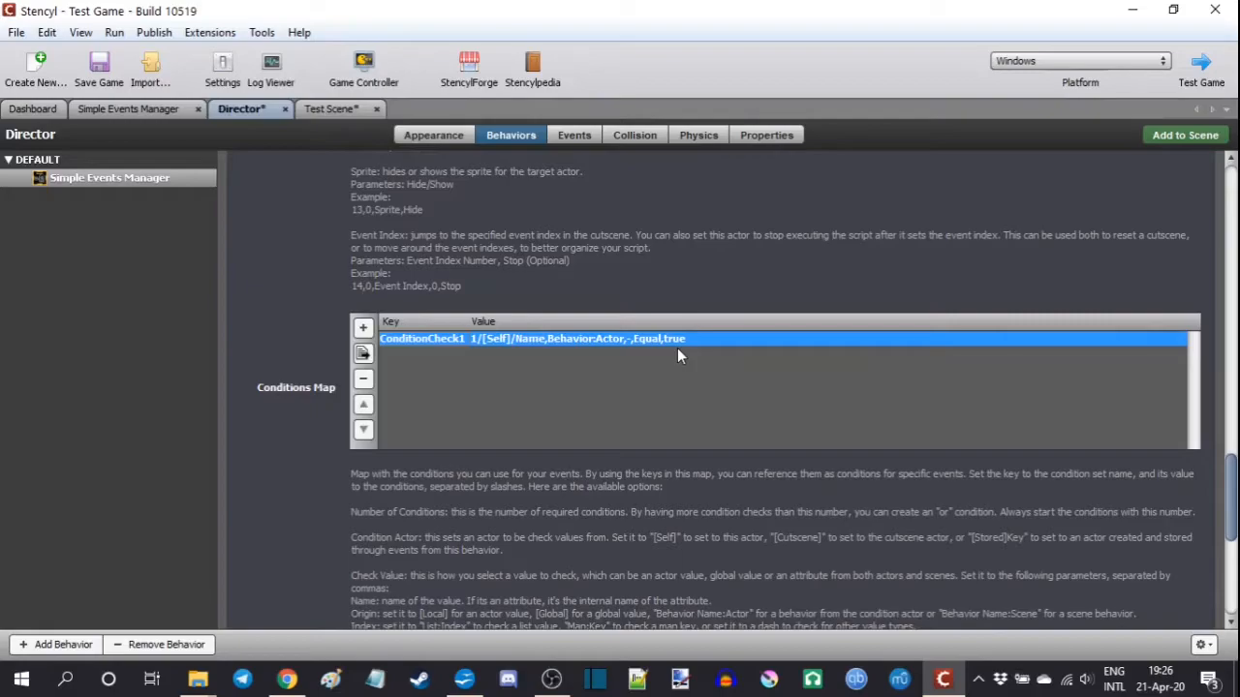
double_click(608, 337)
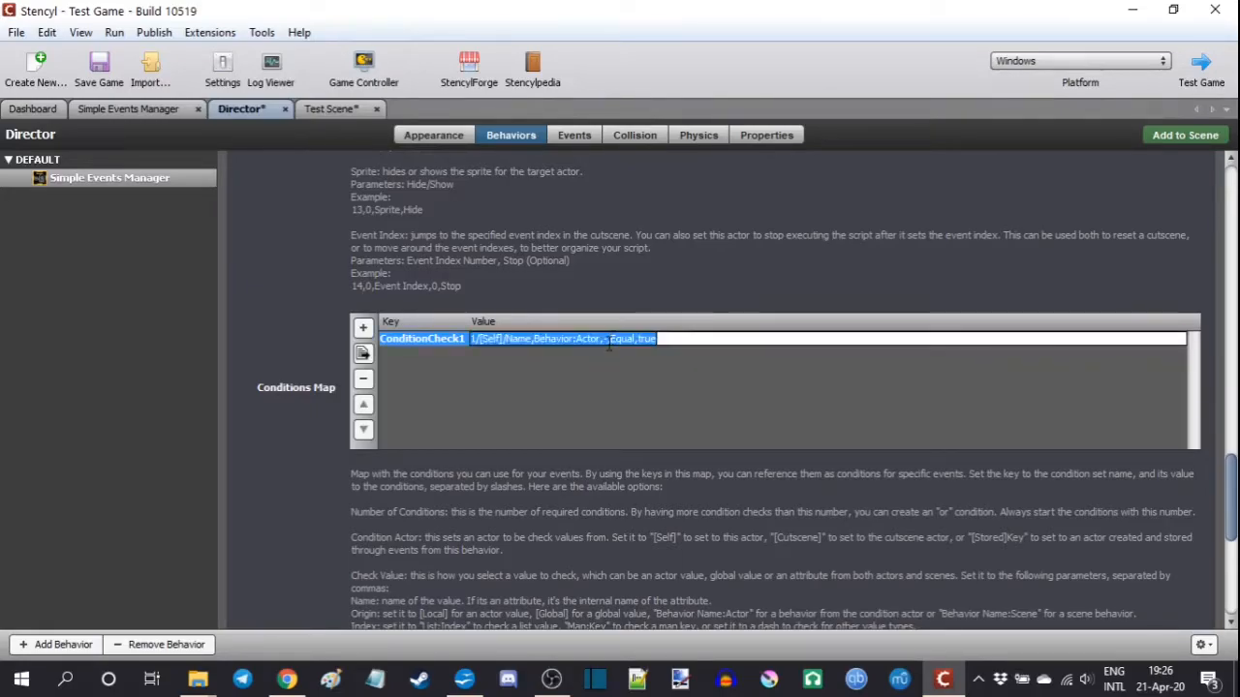
left_click(597, 341)
key("BackSpace")
key("BackSpace")
key("BackSpace")
key("BackSpace")
key("BackSpace")
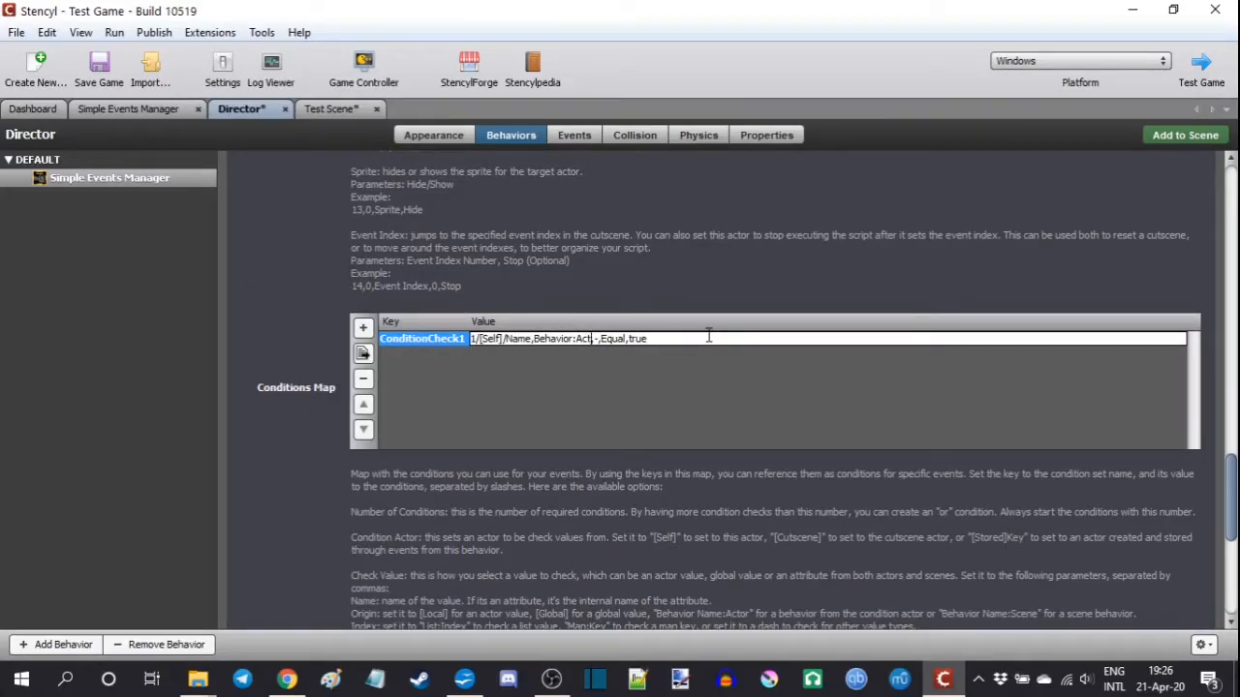
type("Scene")
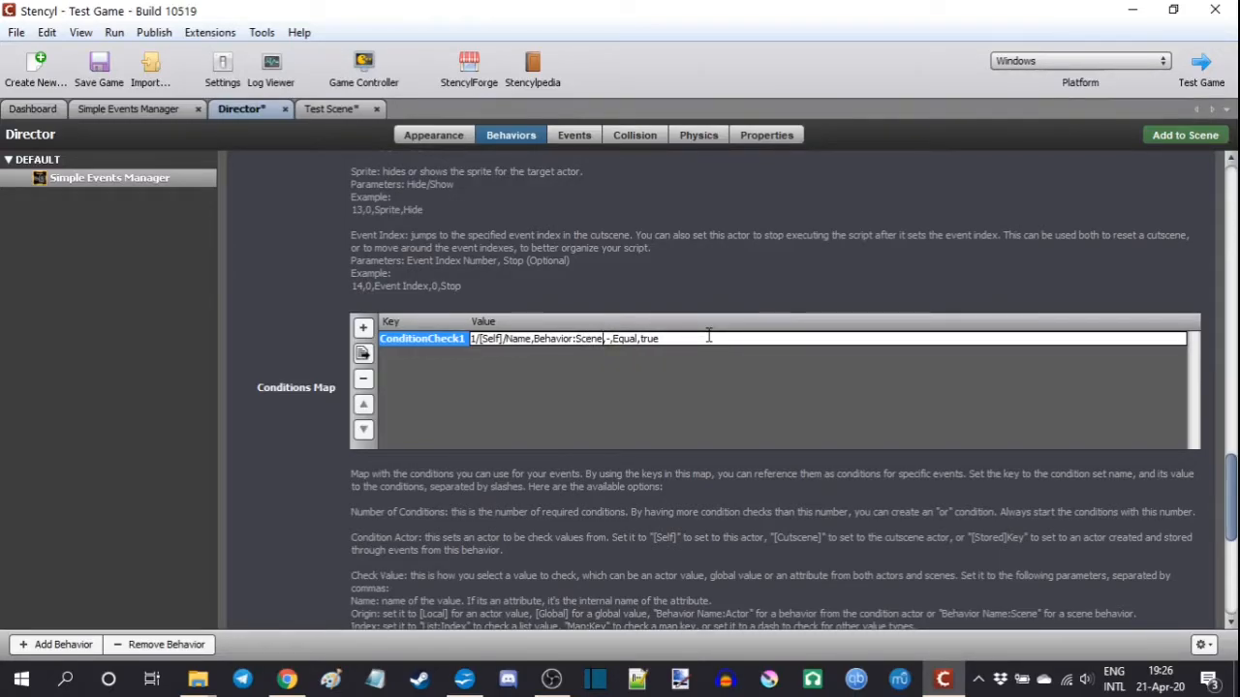
key("Return")
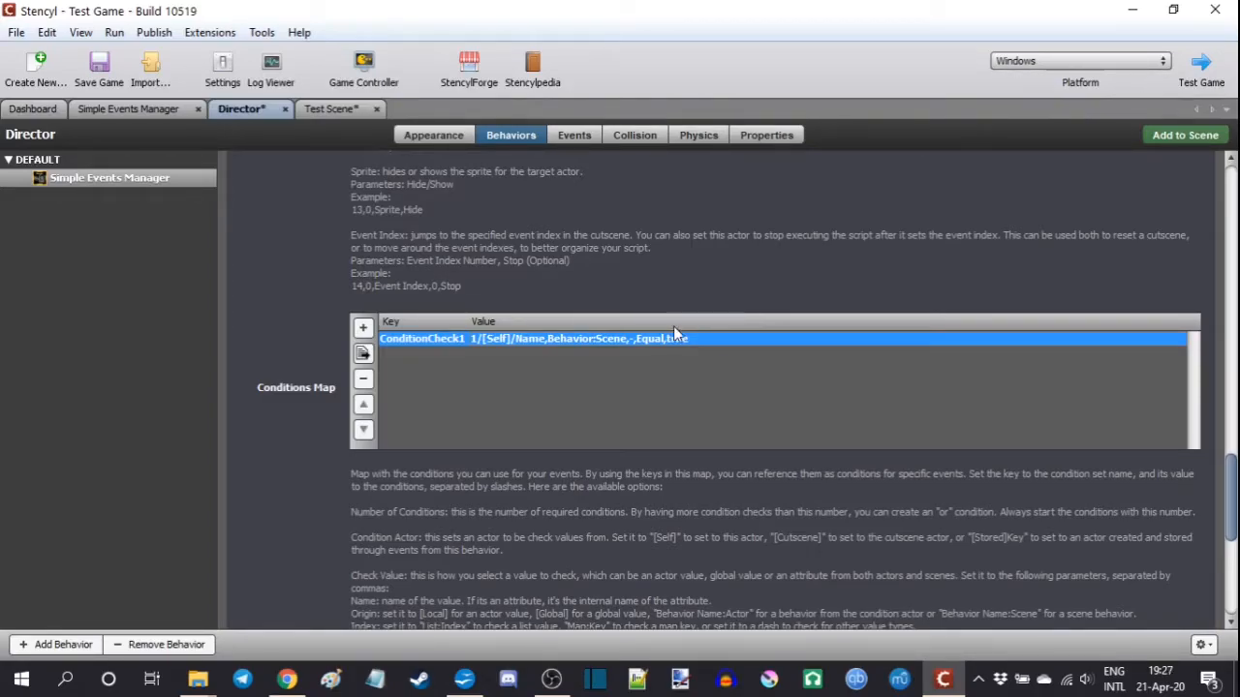
Replace the Behavior:Scene origin in the ConditionCheck1 value with [Local].
double_click(619, 337)
left_click(604, 339)
left_click_drag(603, 339, 536, 339)
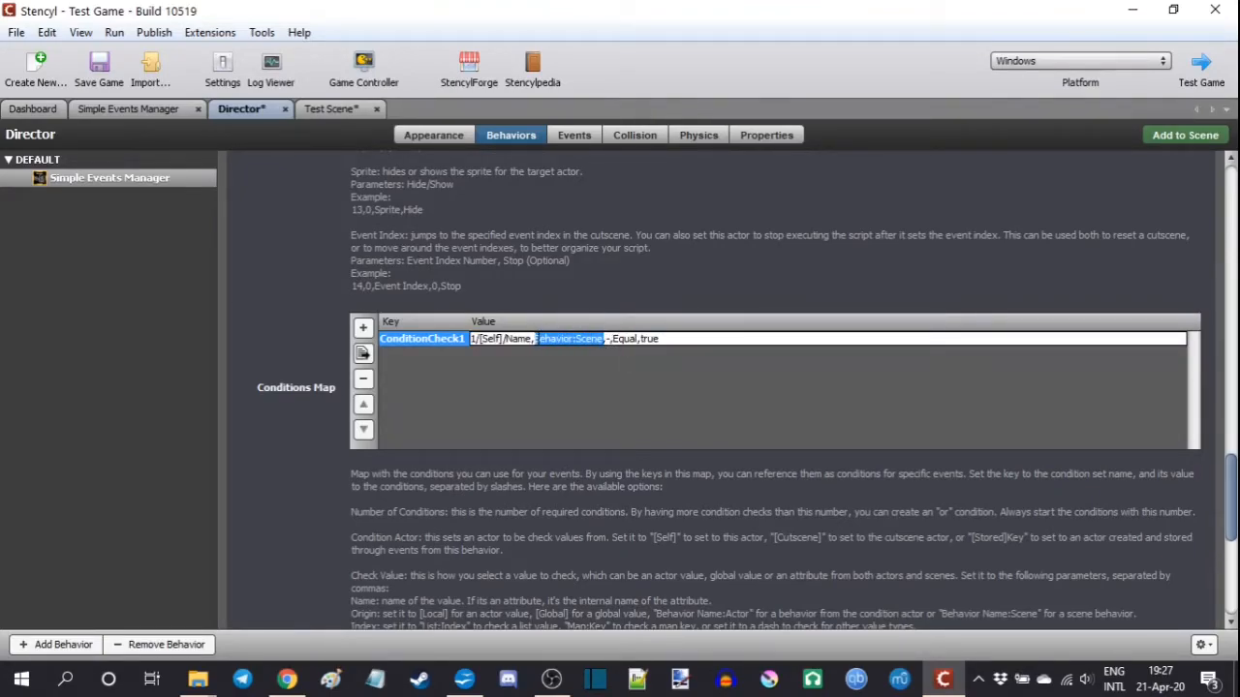
type("[Local]")
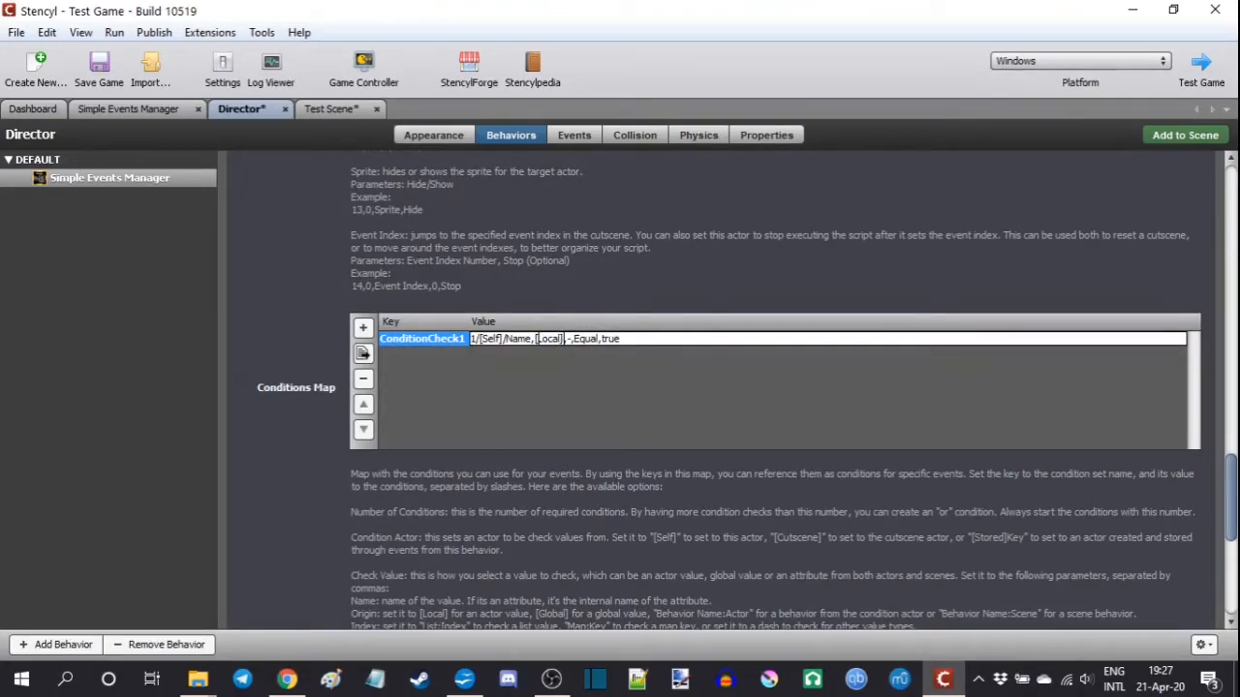
key("Return")
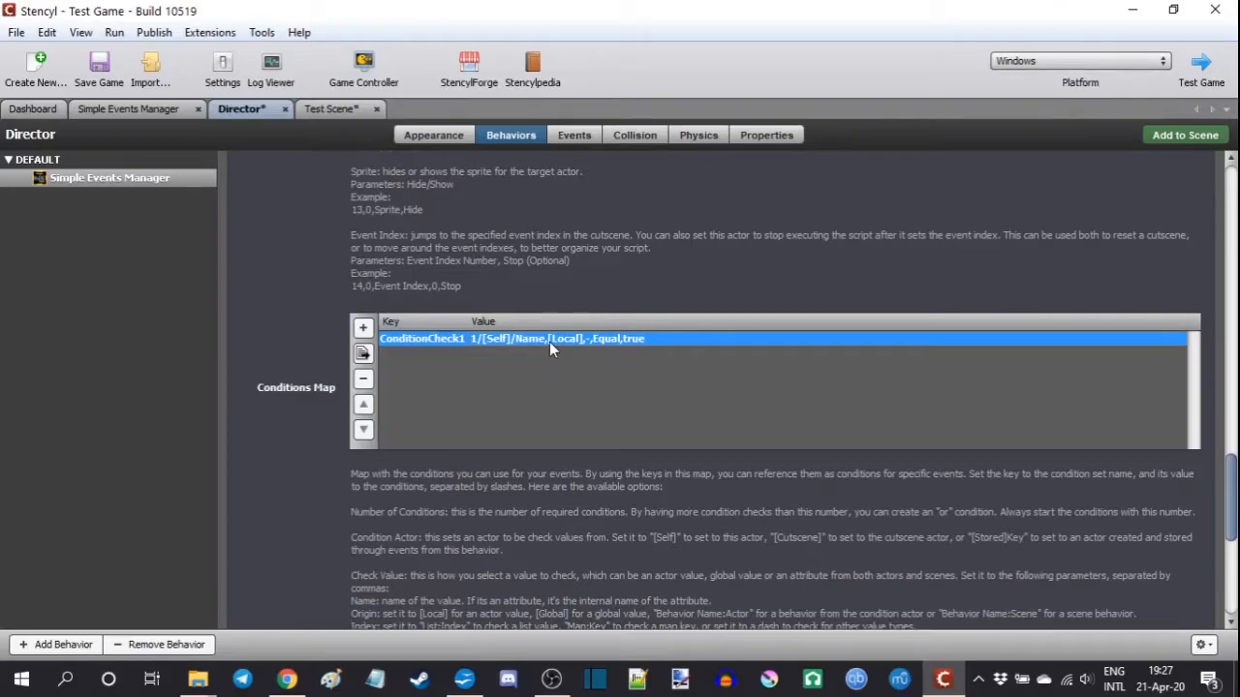
Change the origin in the ConditionCheck1 value to [Global], giving 1/[Self]/Name,[Global],-,Equal,true.
double_click(550, 341)
double_click(540, 341)
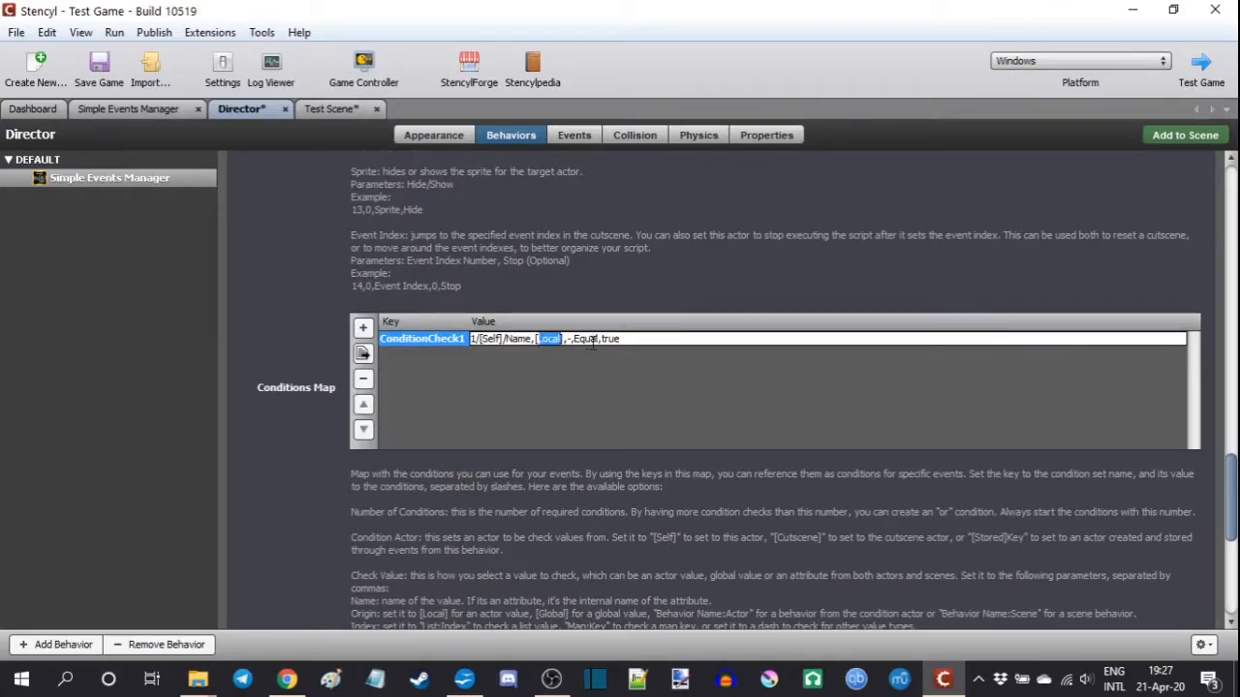
key("BackSpace")
type("Global")
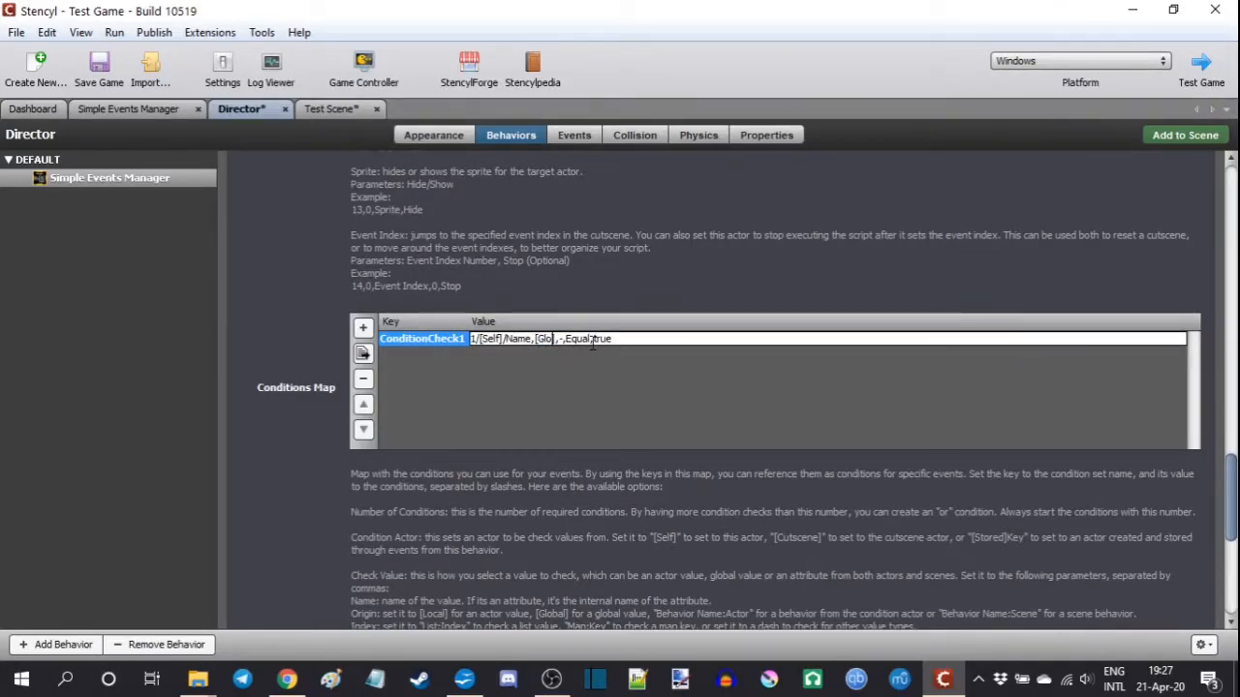
key("Return")
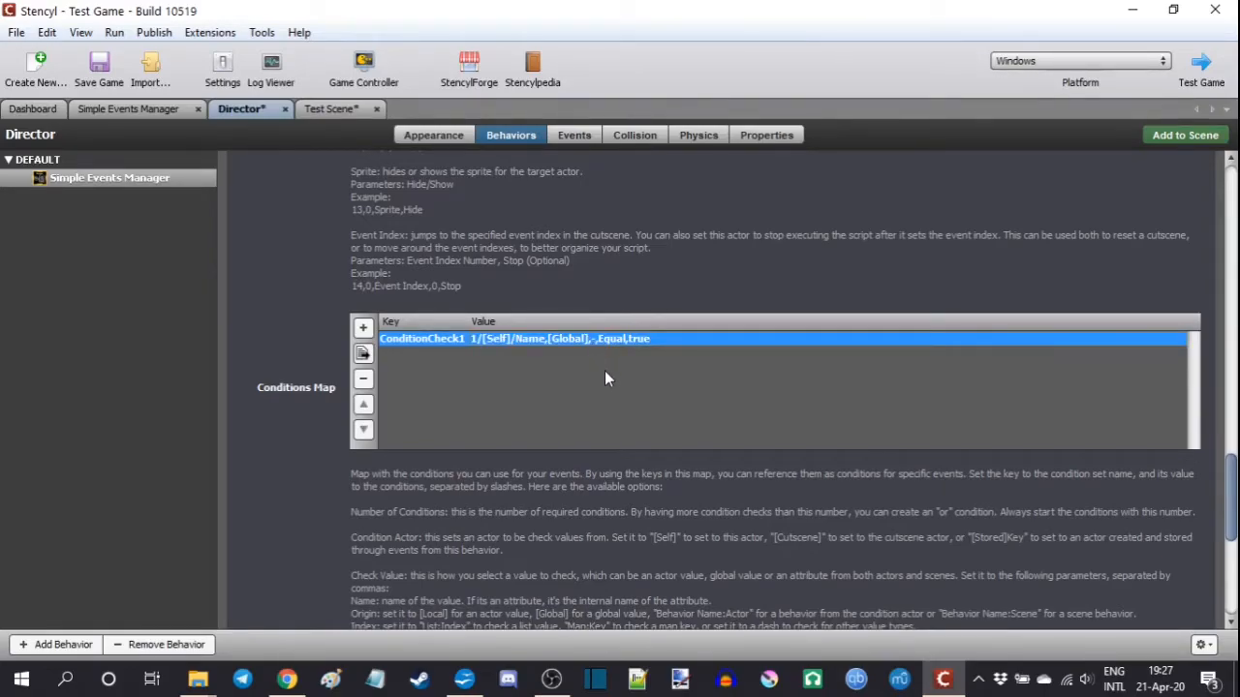
Turn on Debug for Director's Simple Events Manager behavior and set the Debug Font to Default Font.
scroll(605, 370, "down", 2)
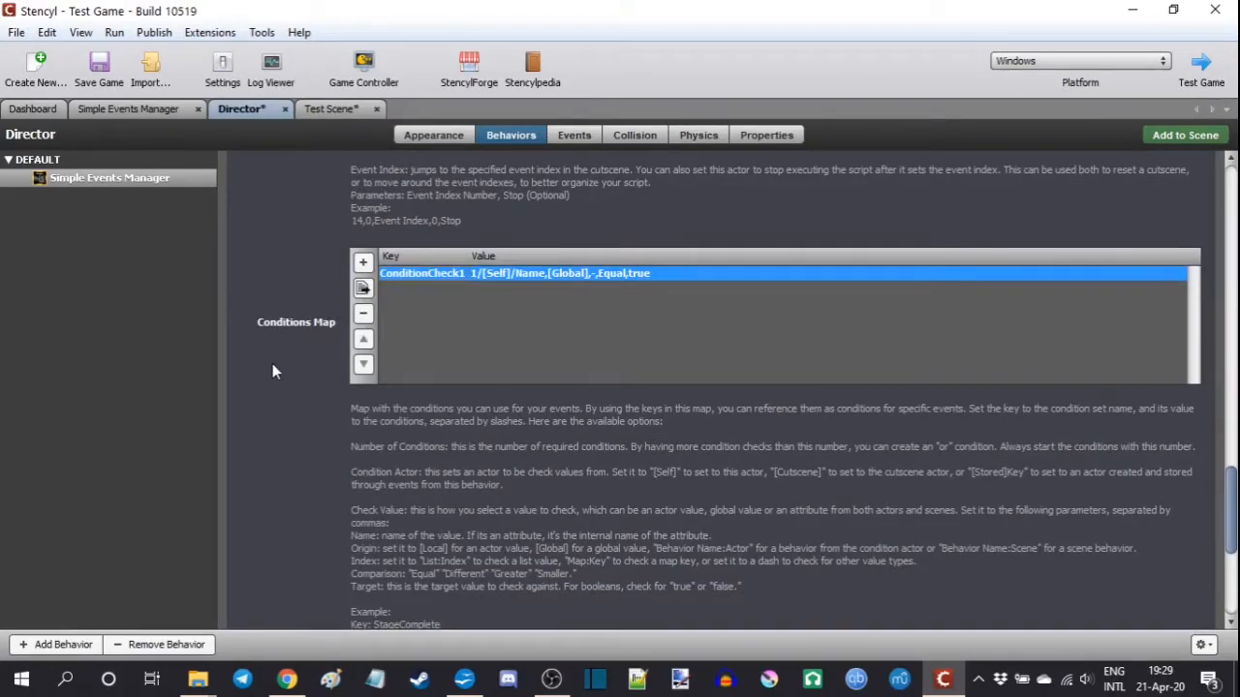
scroll(272, 371, "down", 8)
left_click(358, 413)
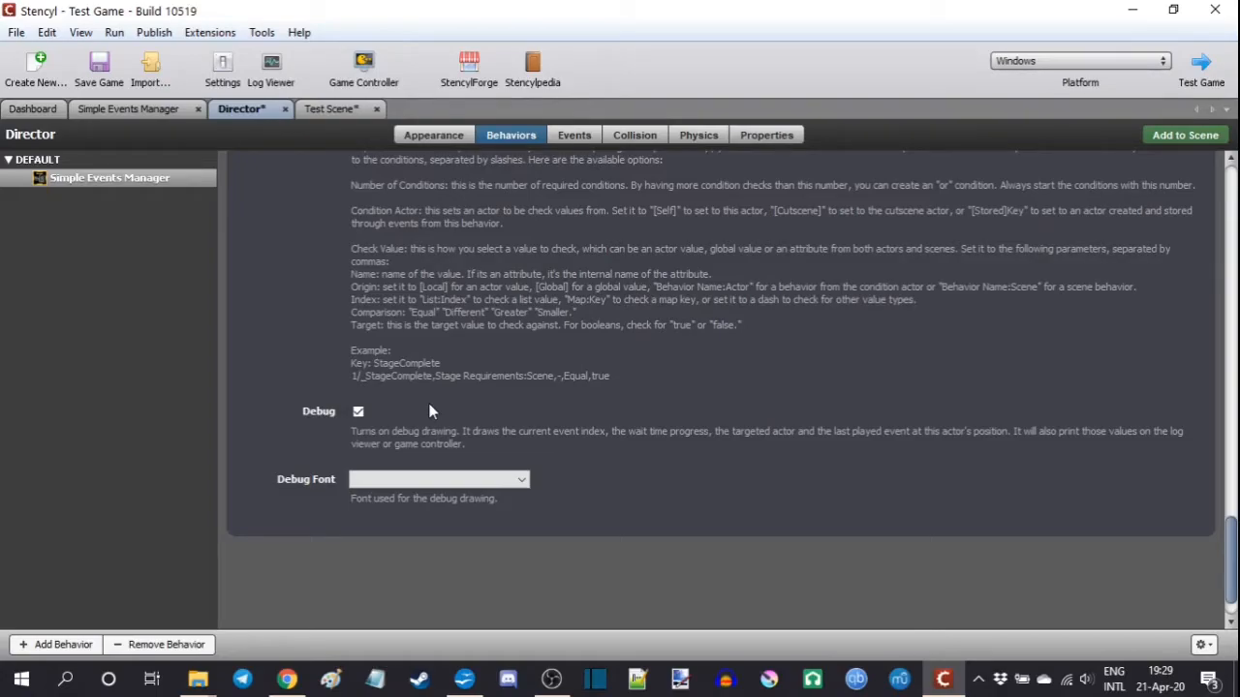
left_click(409, 482)
left_click(405, 496)
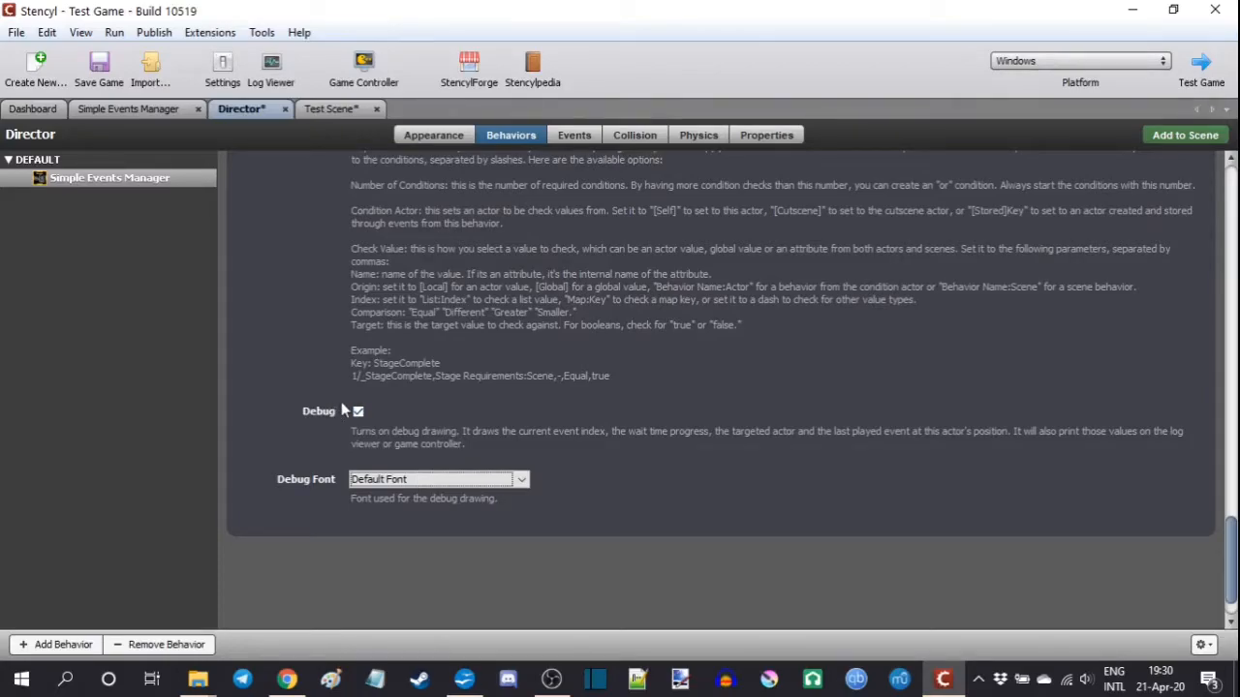
Review the event types, parameters and examples described under the Events List of Director's Simple Events Manager behavior.
scroll(334, 399, "up", 10)
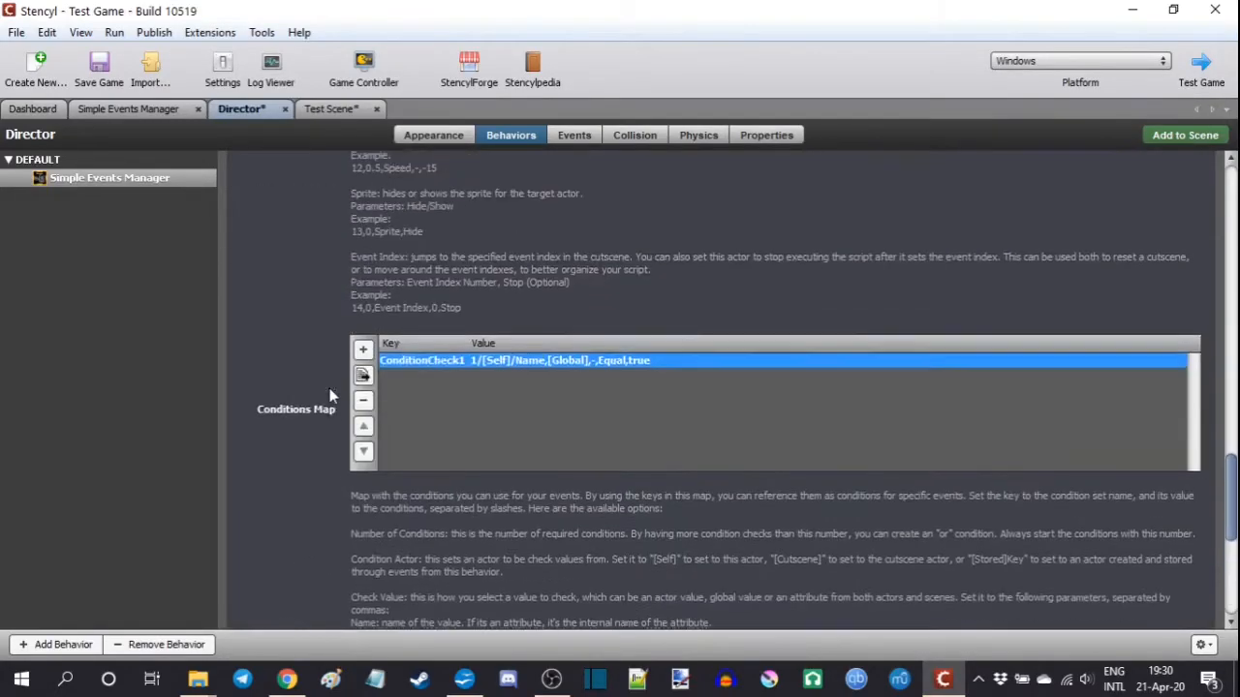
scroll(330, 395, "up", 10)
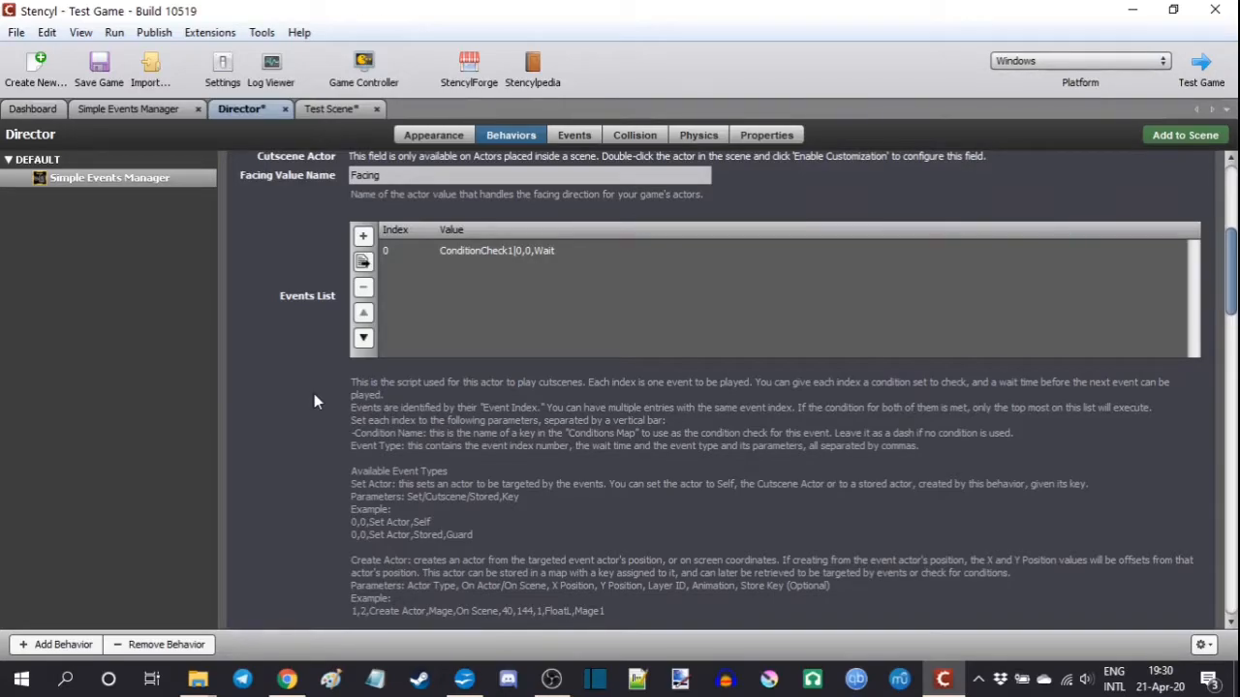
scroll(314, 401, "down", 1)
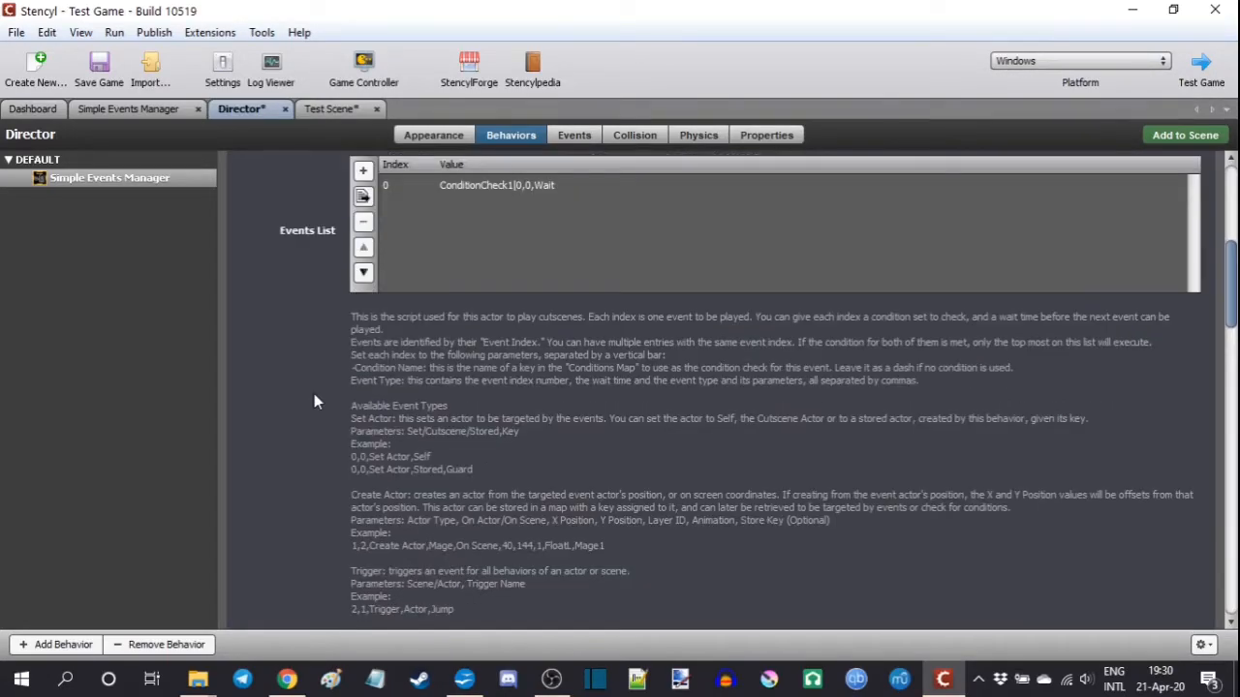
scroll(314, 398, "down", 1)
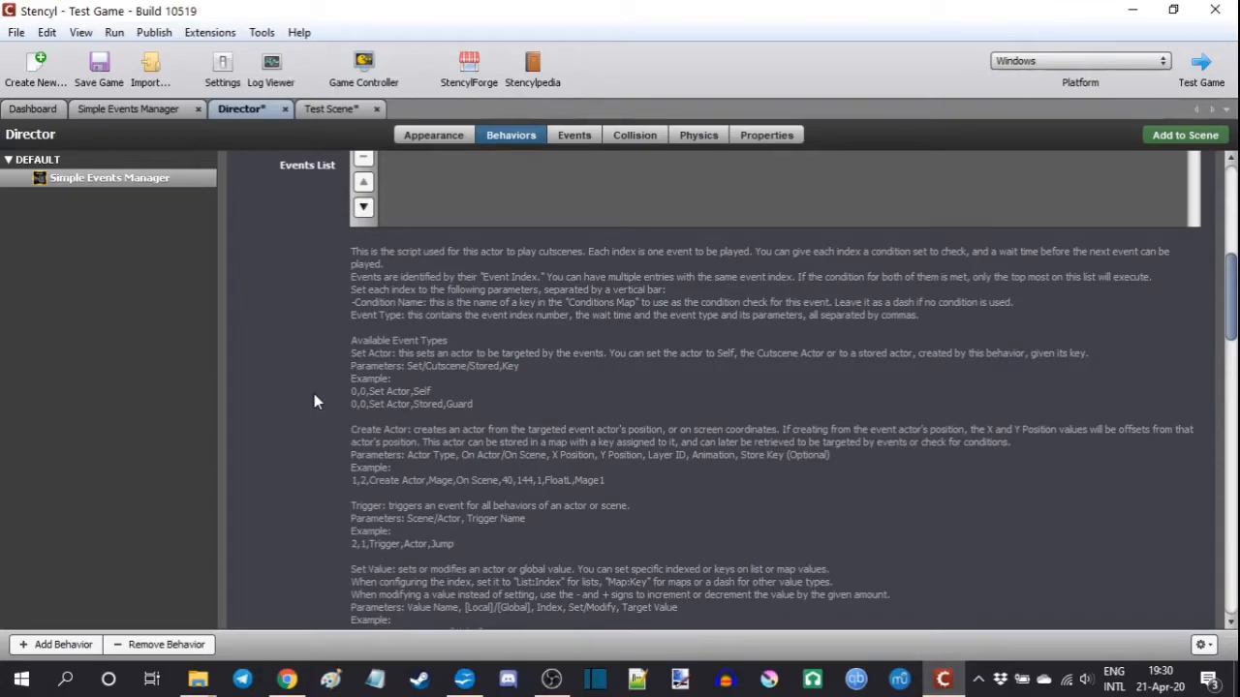
scroll(314, 398, "down", 6)
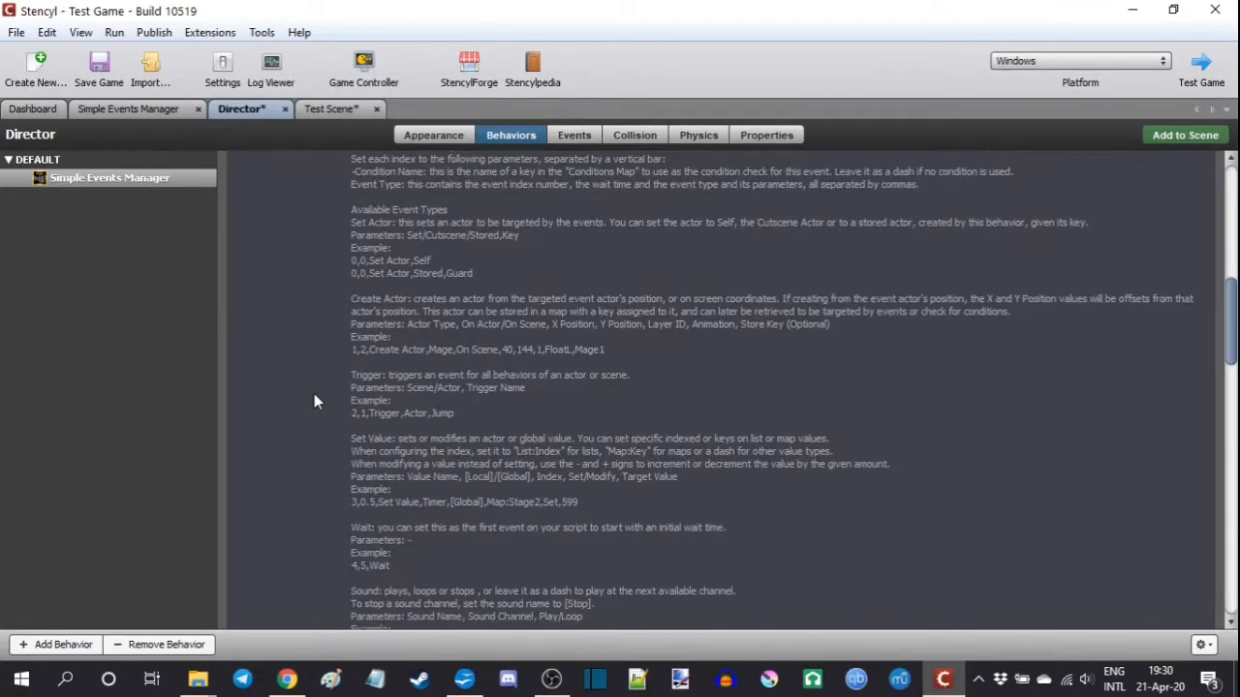
scroll(314, 401, "down", 5)
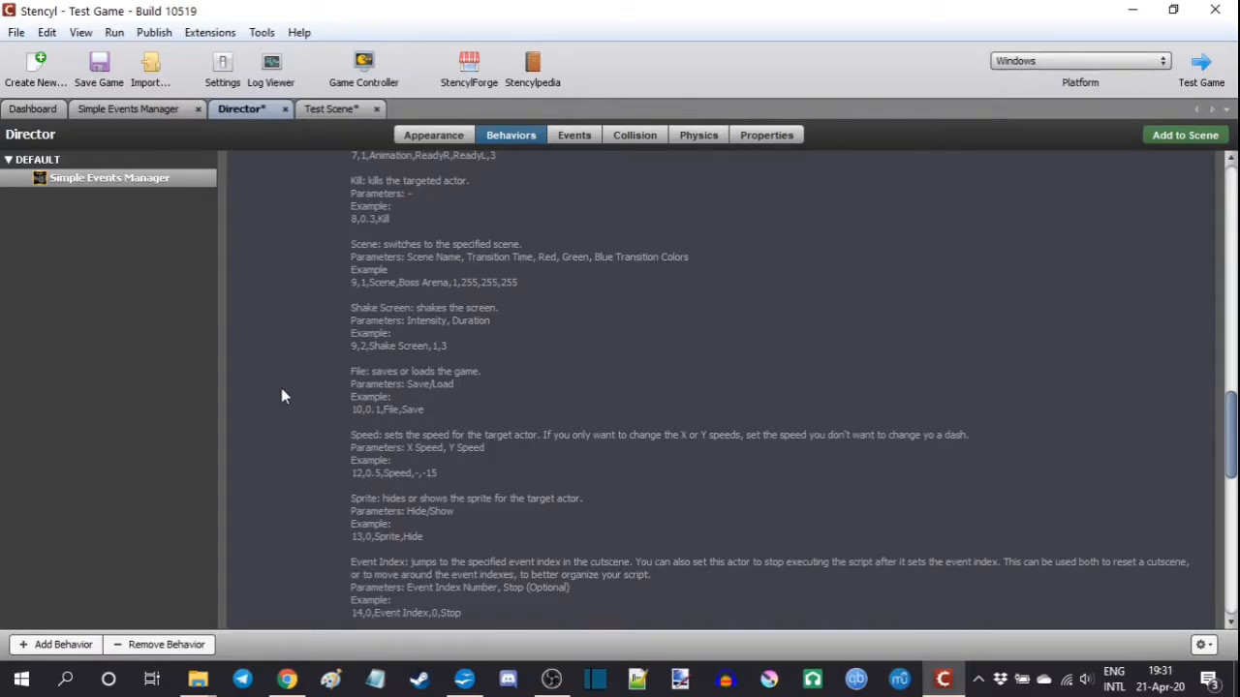
In the Events event of the Simple Events Manager behavior, copy the deactivated Template block near the end and paste it beside the original.
left_click(138, 110)
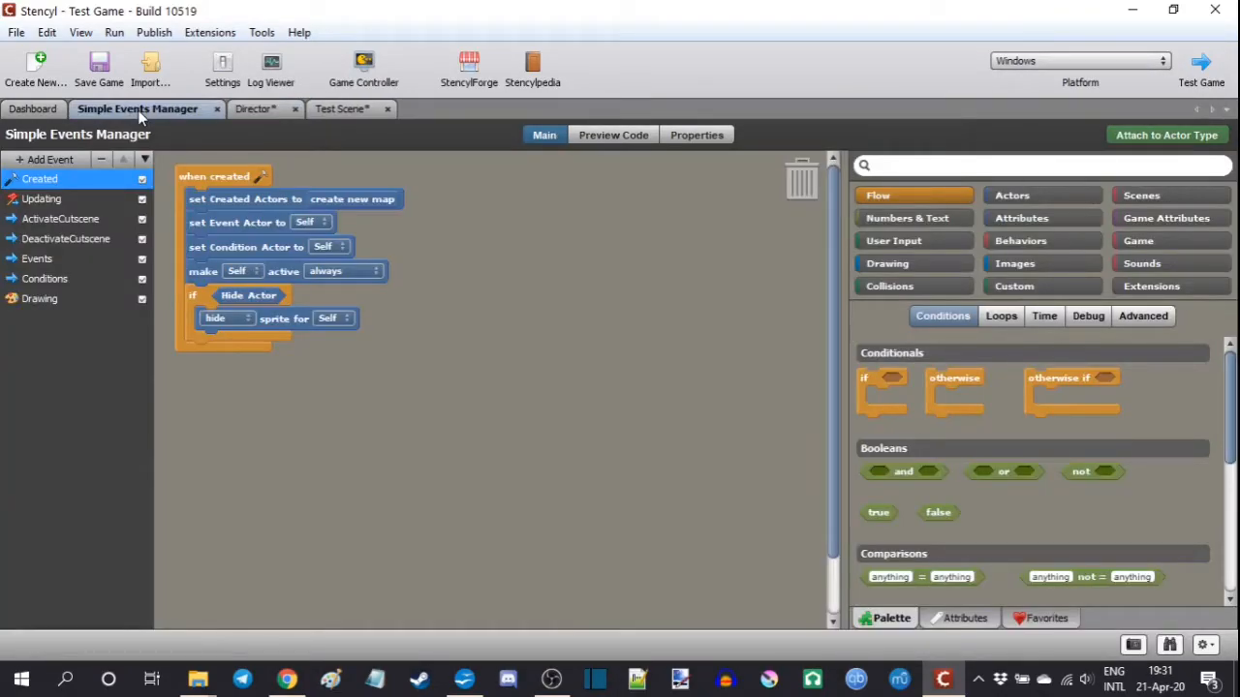
left_click(57, 256)
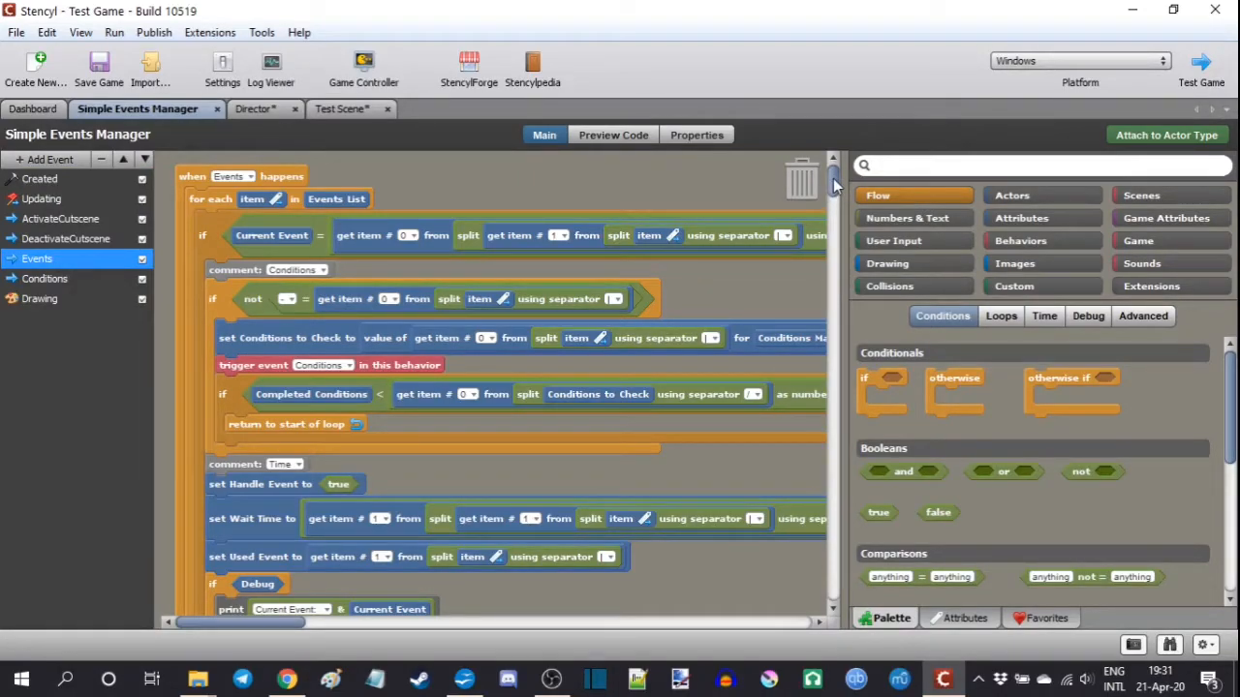
left_click_drag(834, 184, 835, 593)
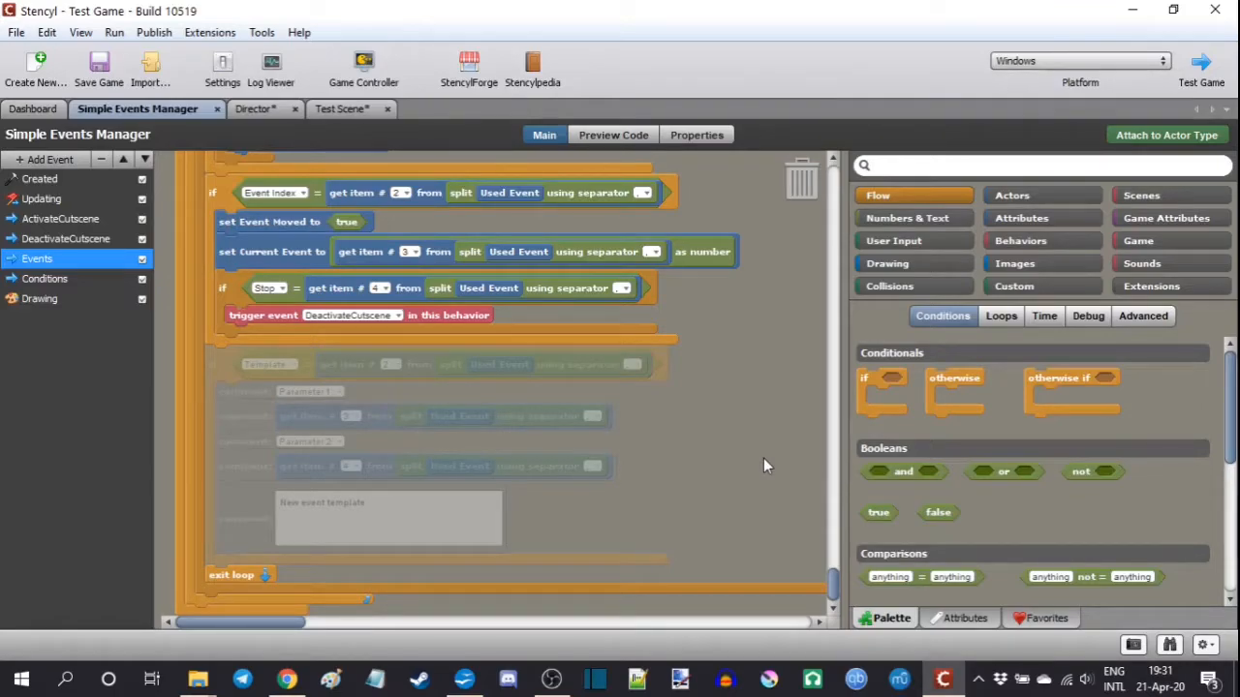
left_click_drag(639, 533, 217, 366)
right_click(219, 366)
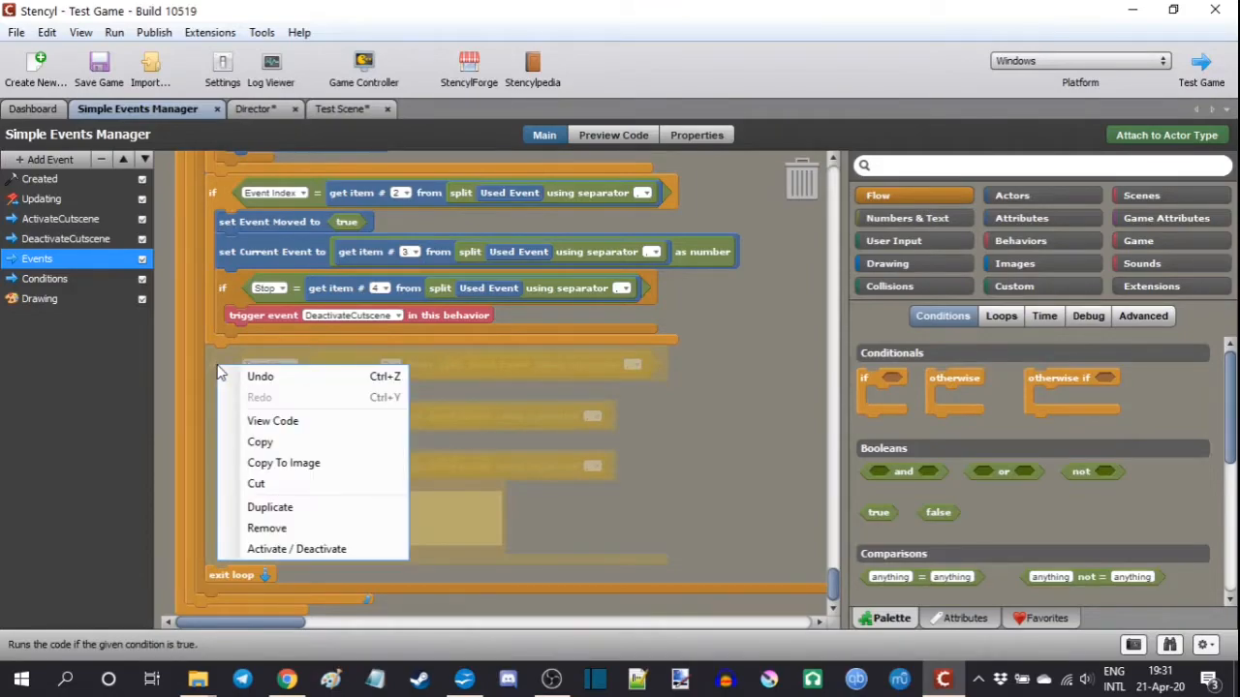
left_click(282, 438)
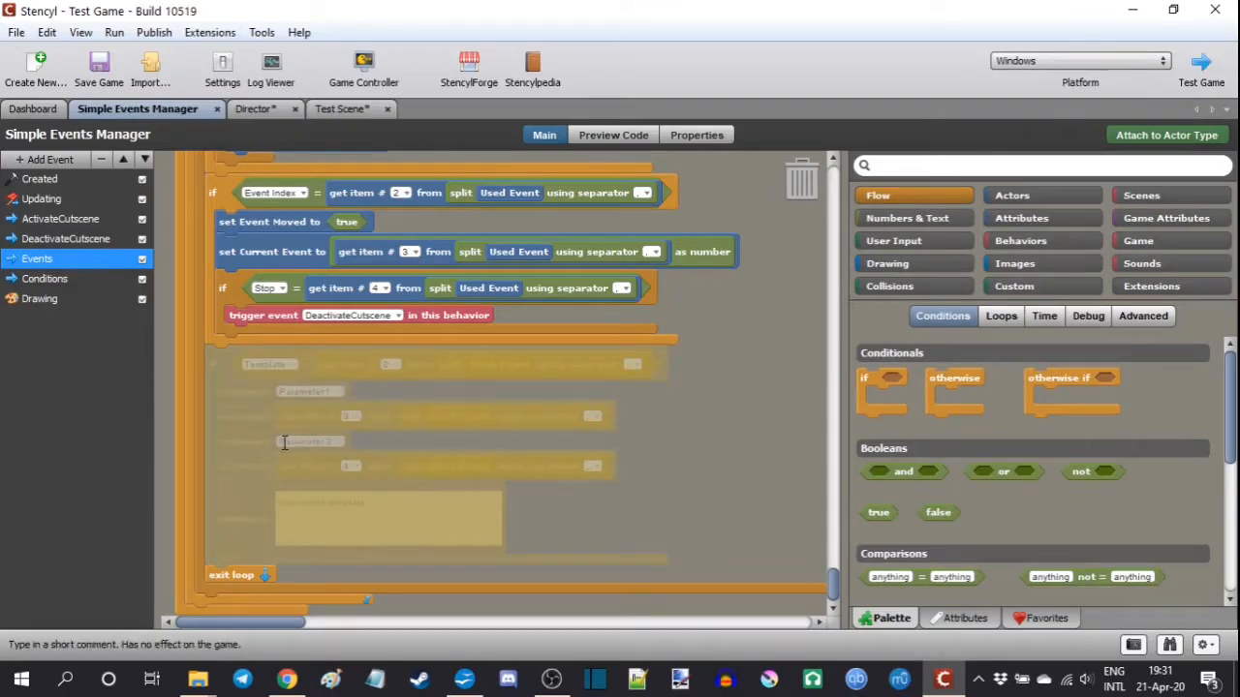
right_click(655, 411)
left_click(683, 472)
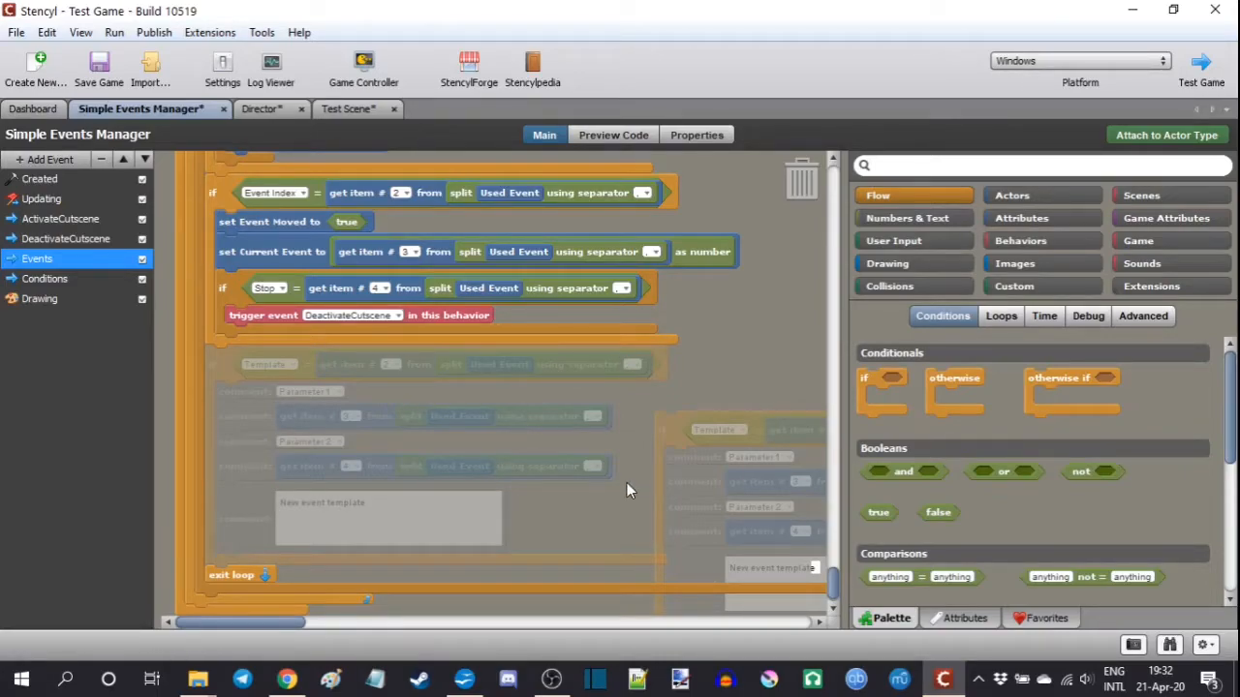
Activate the pasted Template block and insert it between the Event Index block and the deactivated original template.
right_click(666, 419)
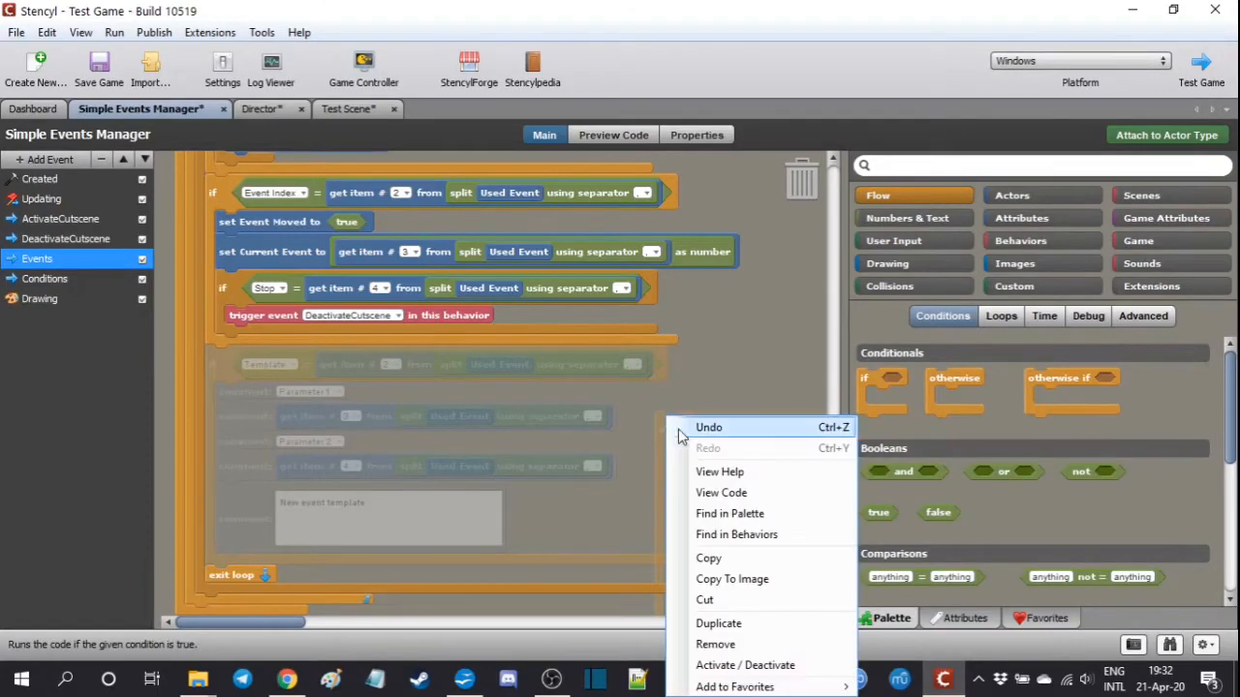
left_click(724, 664)
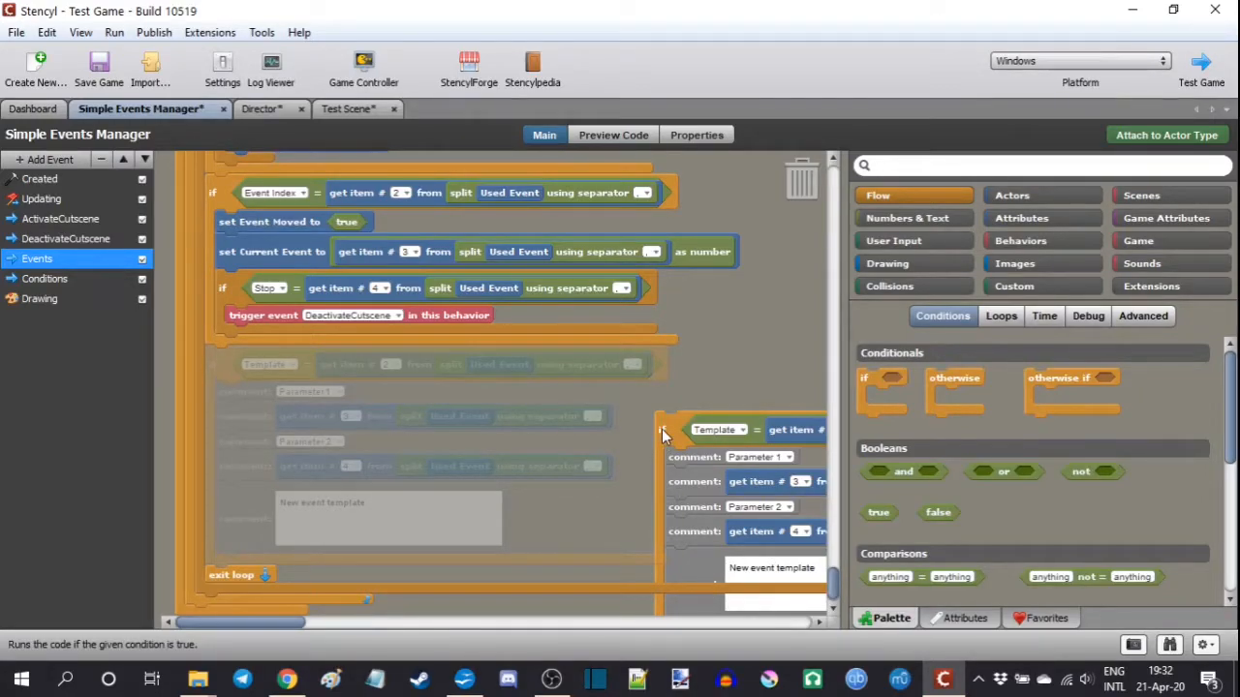
left_click_drag(662, 429, 275, 354)
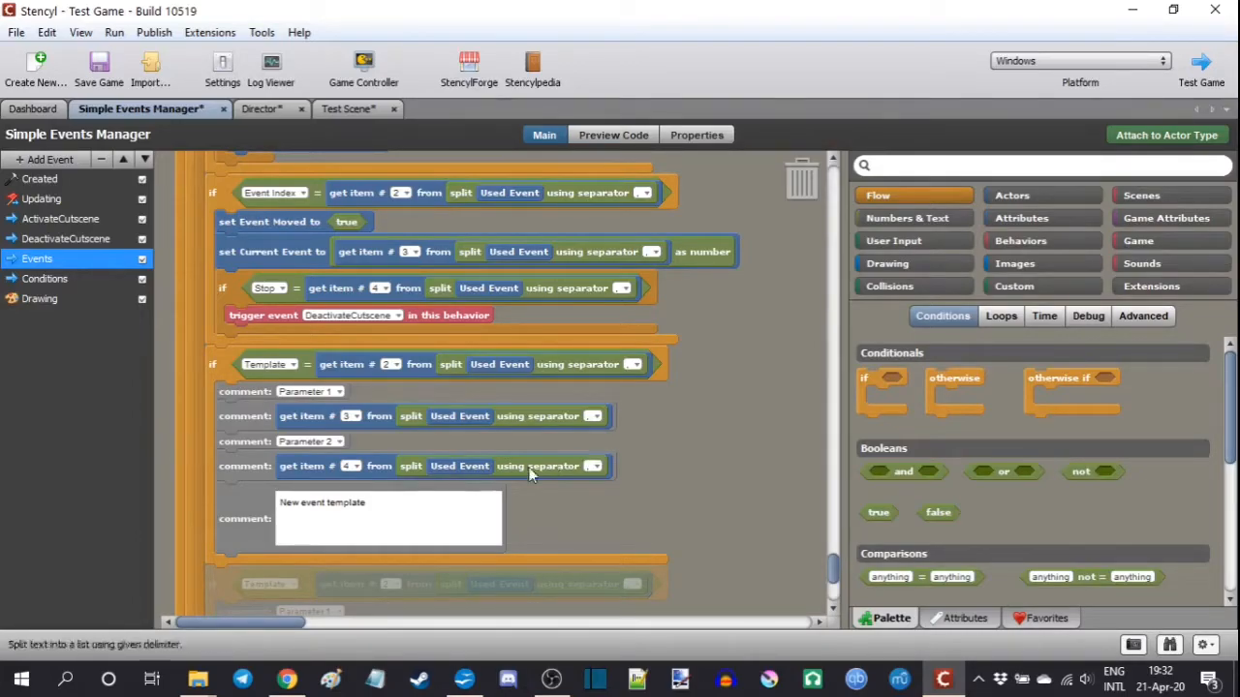
Pull the get item block out of the Parameter 2 comment, duplicate it and set the copy's item number to 5.
left_click_drag(435, 474, 684, 473)
right_click(562, 467)
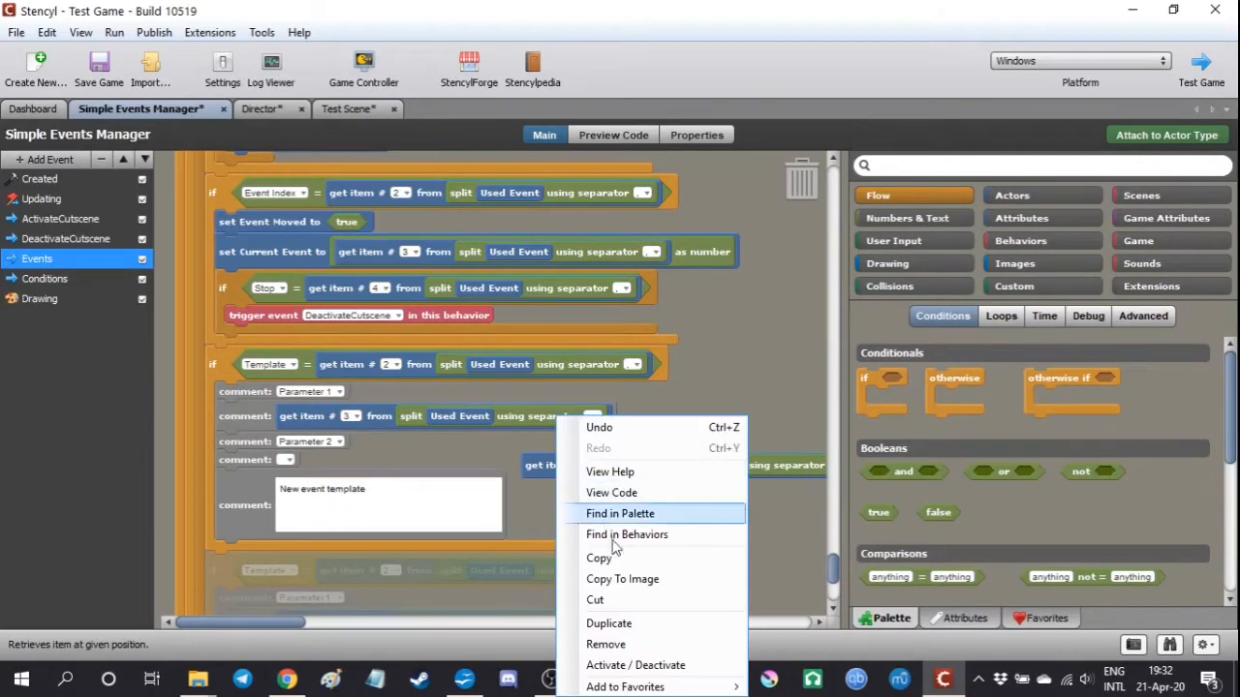
left_click(603, 622)
left_click_drag(639, 510, 616, 510)
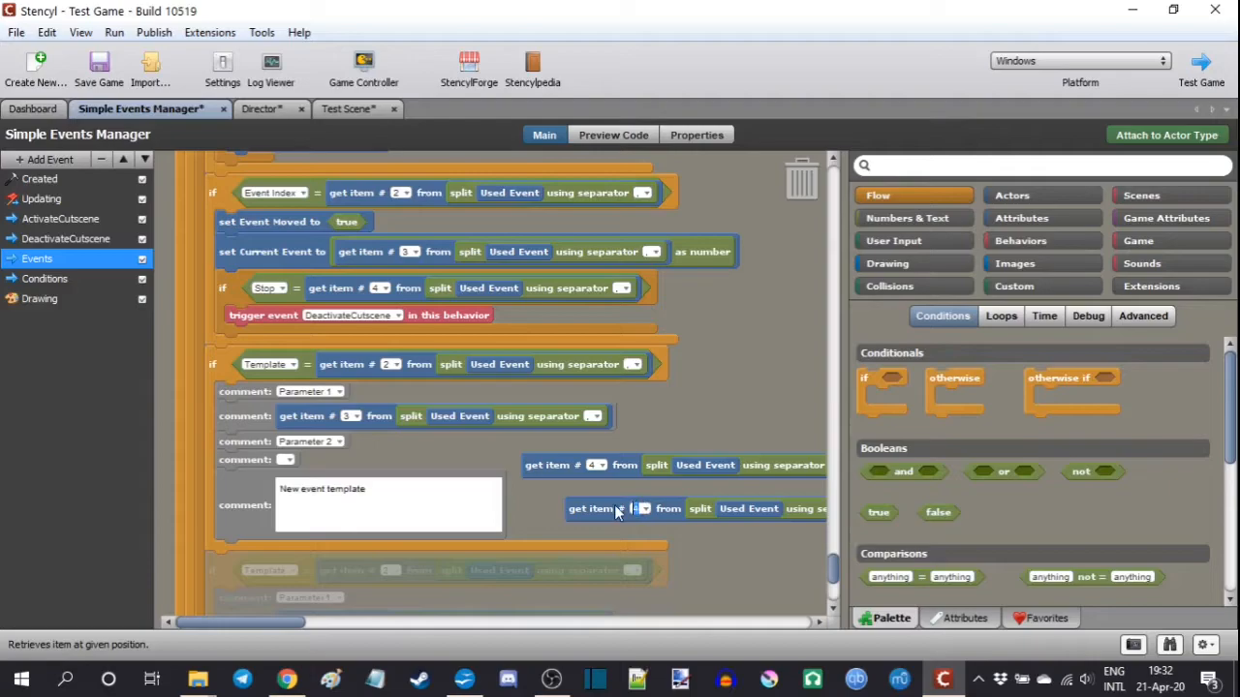
type("5")
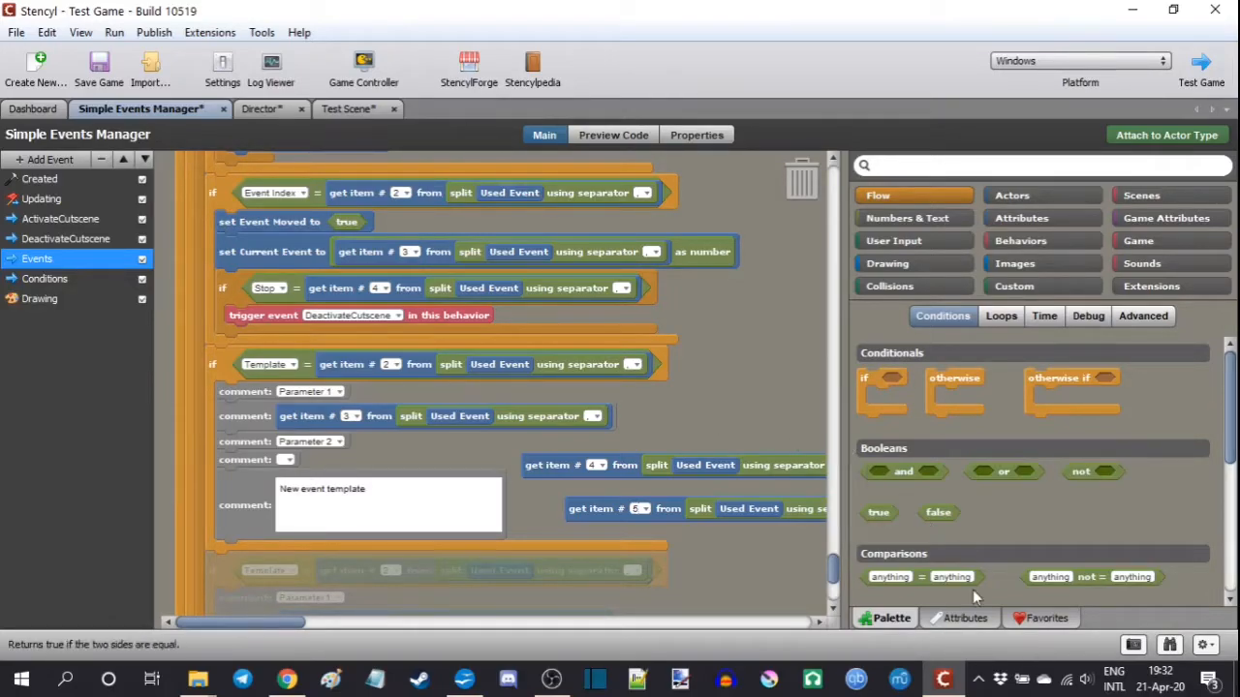
Append <br><br> and a new line reading "new event" to the end of the Events List attribute's description.
left_click(980, 620)
scroll(976, 384, "up", 3)
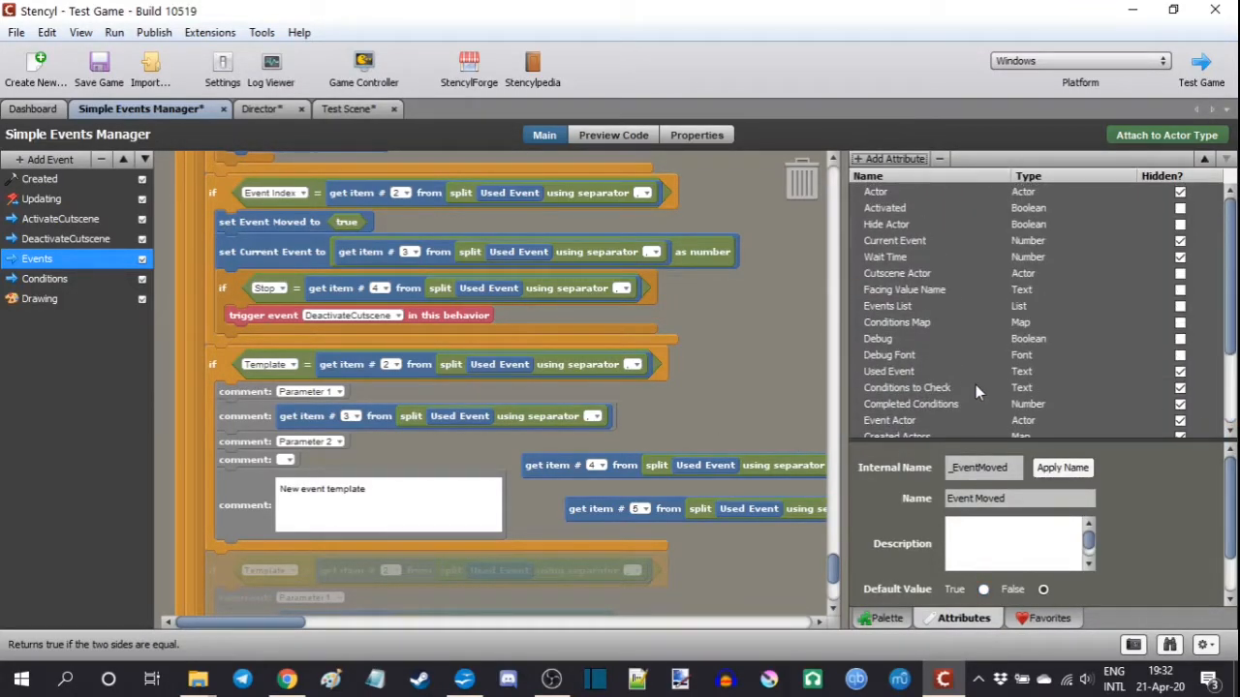
left_click(887, 306)
scroll(1094, 545, "down", 2)
scroll(1095, 545, "down", 3)
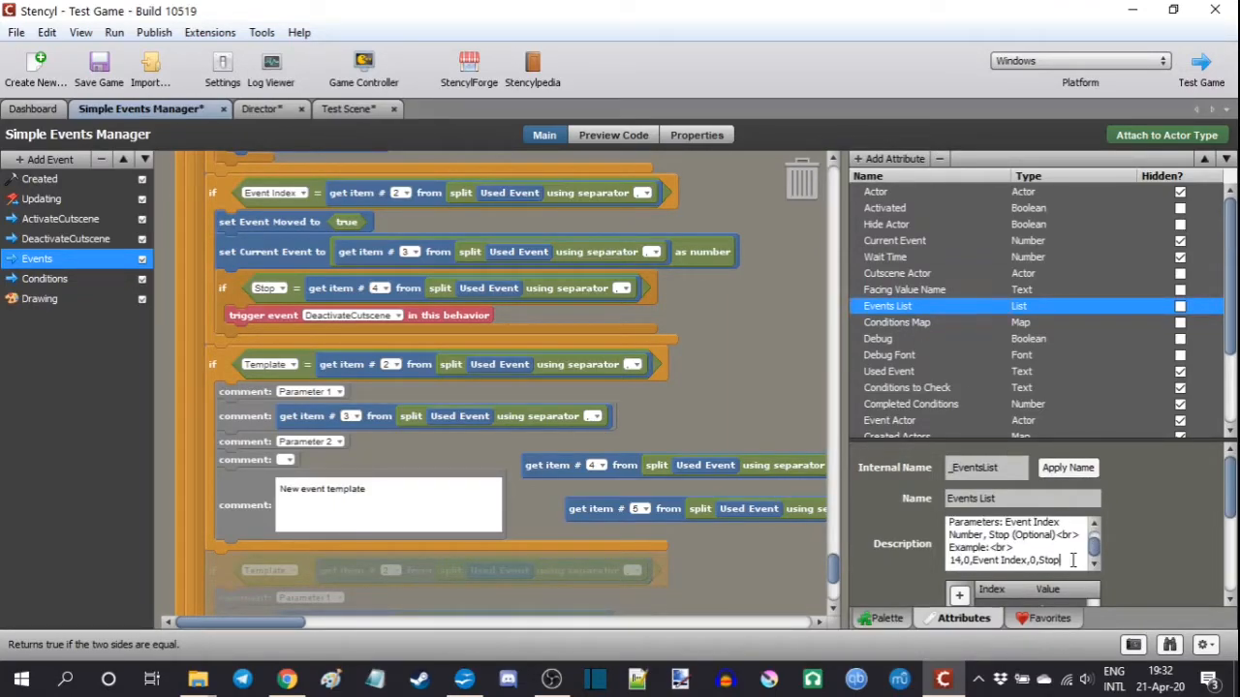
type("<br><br>")
key("Return")
type("new event")
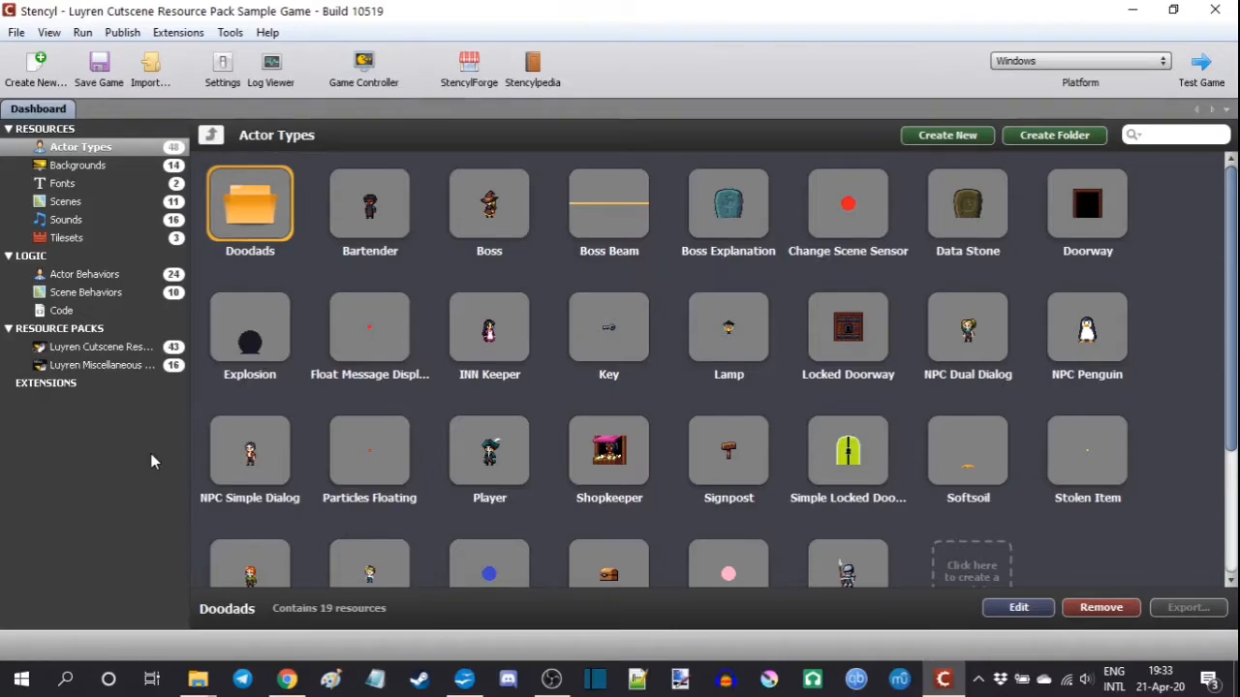
In the Luyren Cutscene Resource Pack Sample Game, open the Bartender actor's Events Manager behavior and view its Trigger Mode options.
left_click(368, 223)
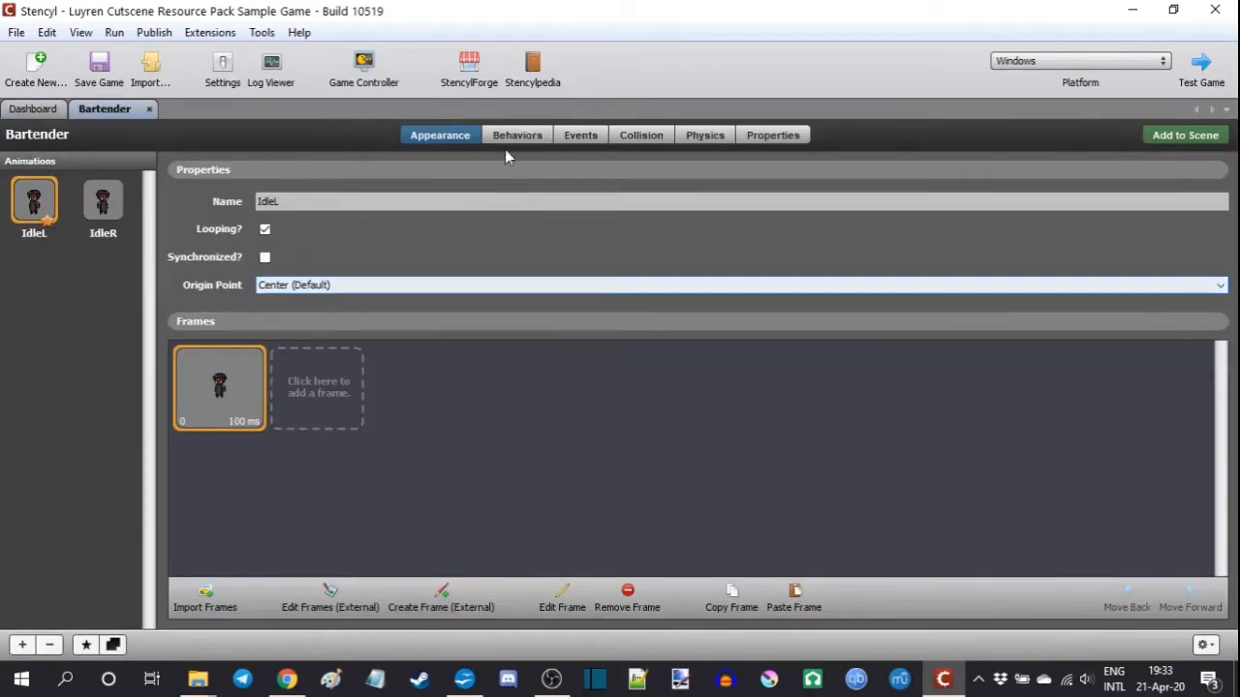
left_click(505, 137)
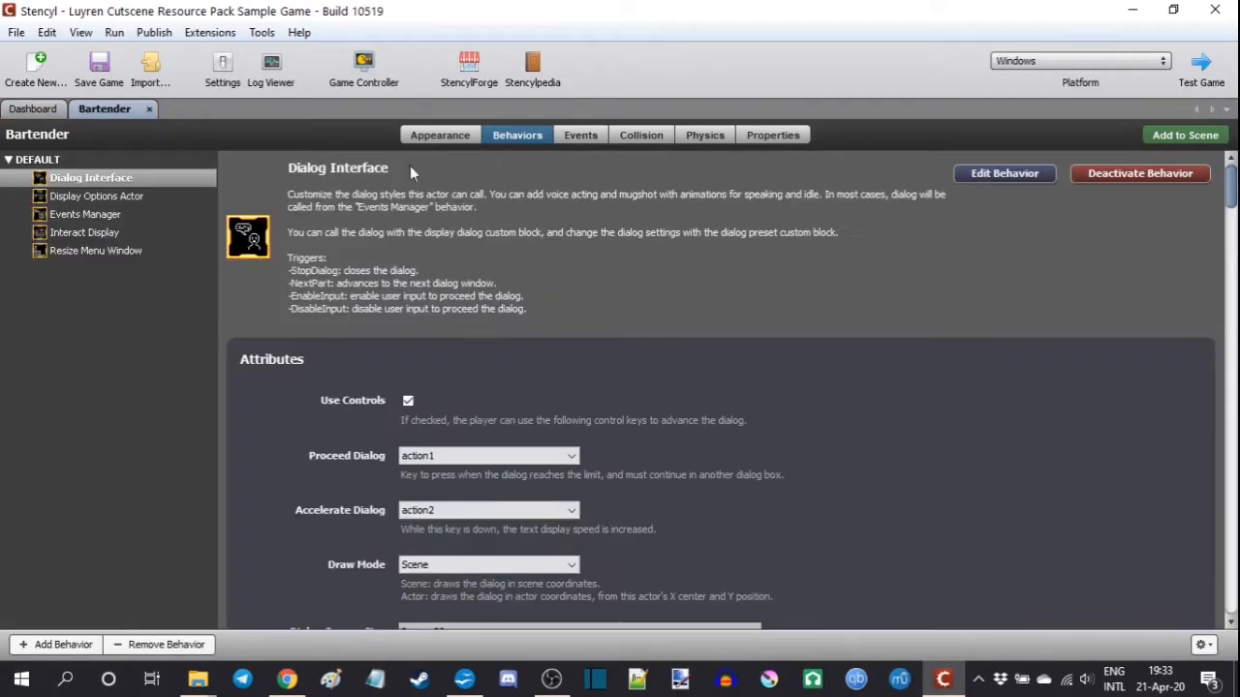
left_click(137, 214)
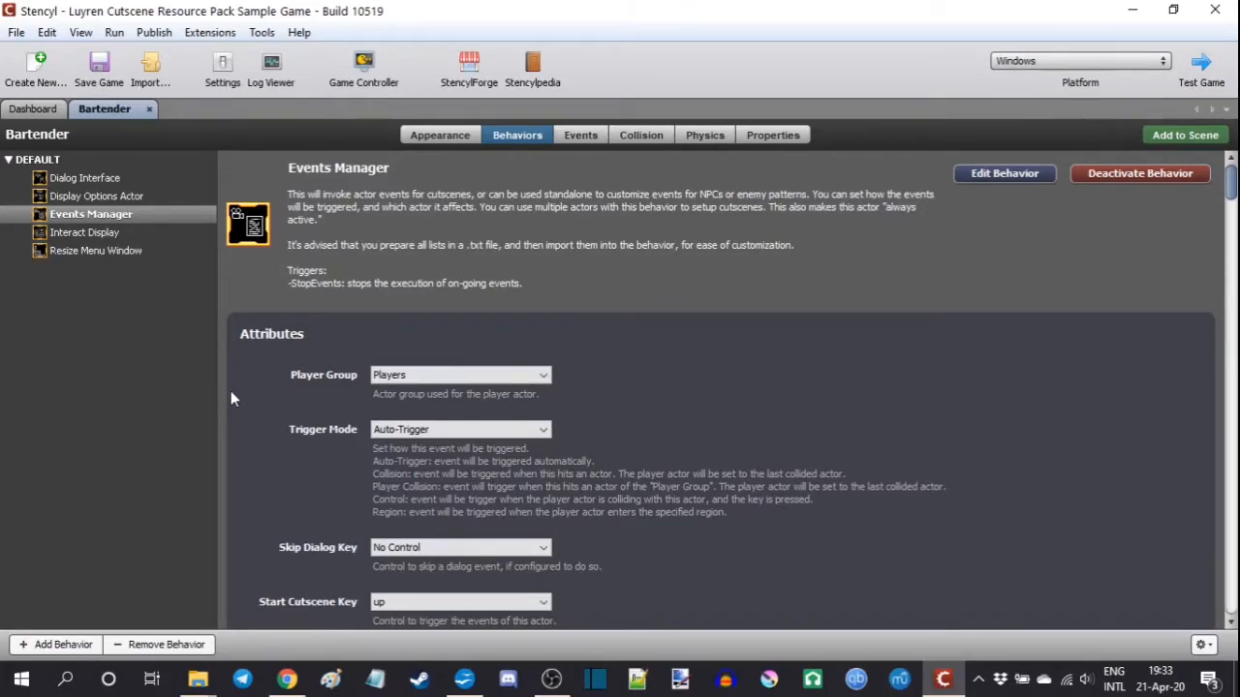
scroll(230, 390, "down", 3)
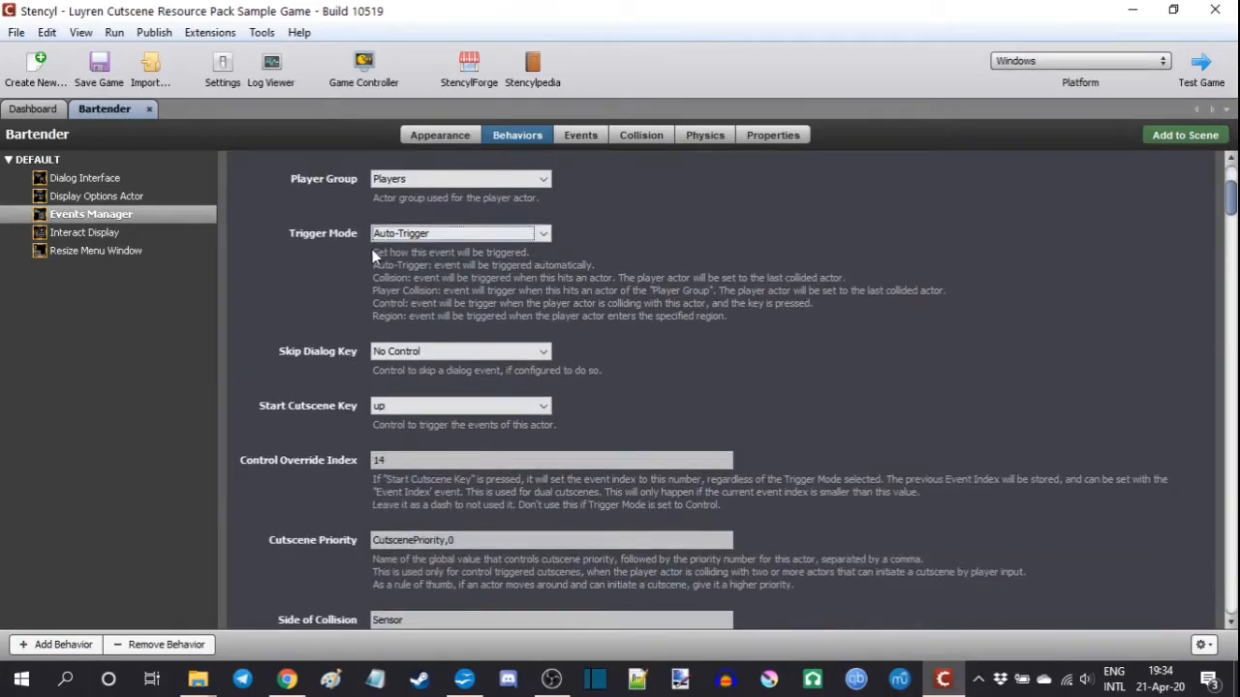
left_click(458, 235)
left_click(458, 235)
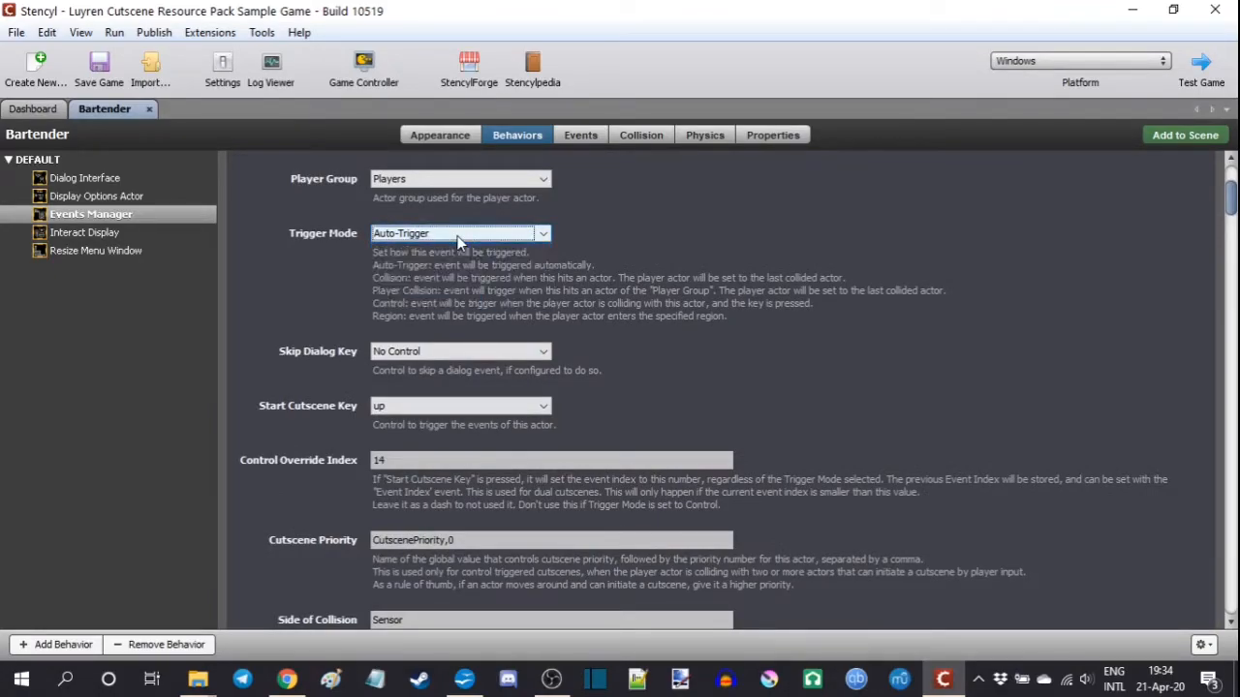
Look through the remaining attributes and the condition and event descriptions of Bartender's Events Manager, returning to the Events list.
scroll(293, 348, "down", 4)
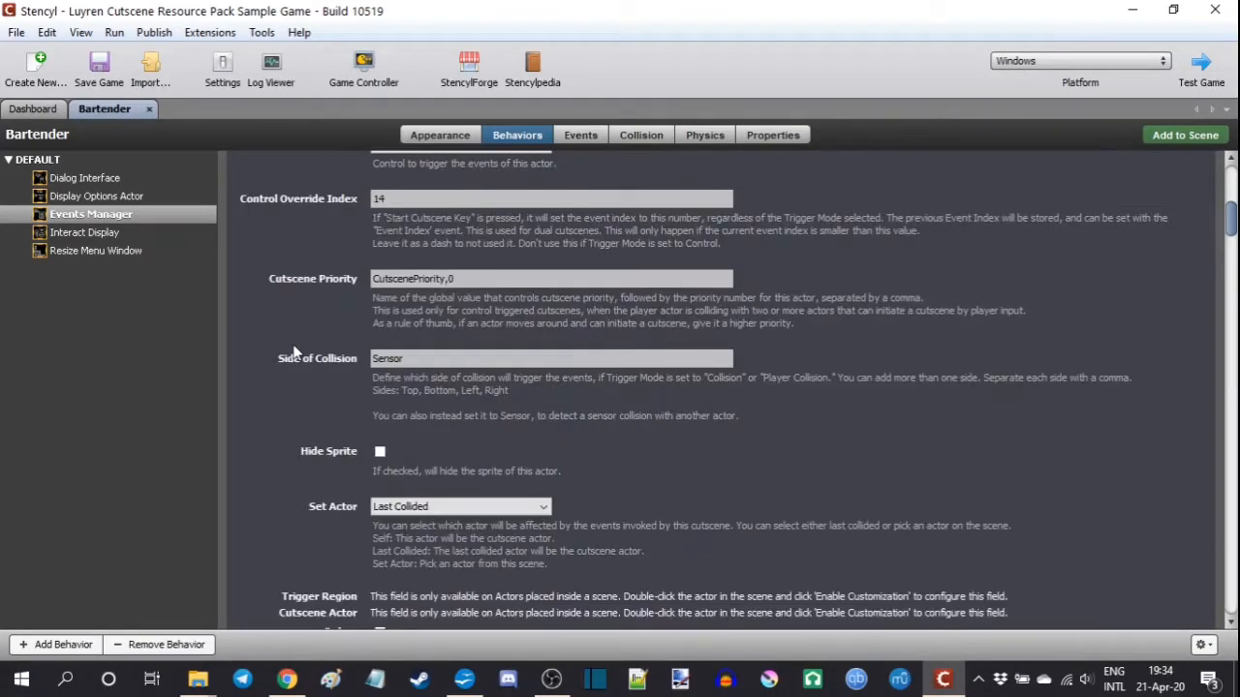
scroll(295, 352, "down", 3)
scroll(296, 352, "down", 10)
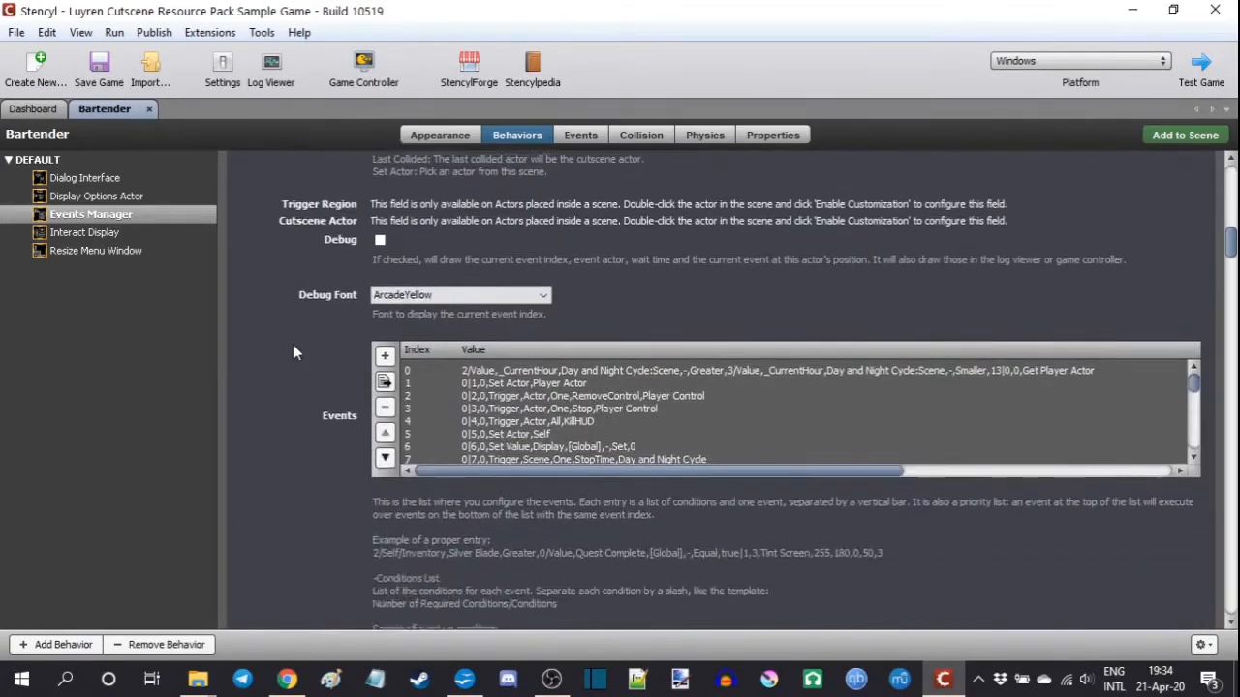
scroll(295, 352, "down", 12)
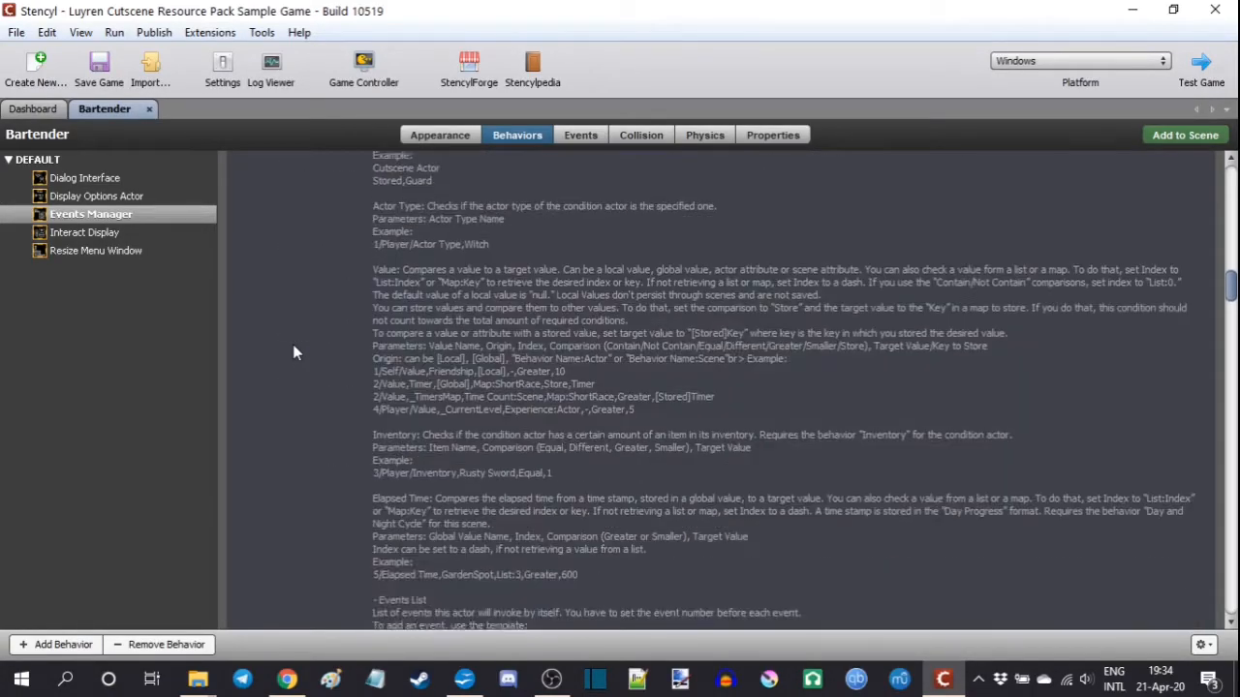
scroll(295, 353, "down", 12)
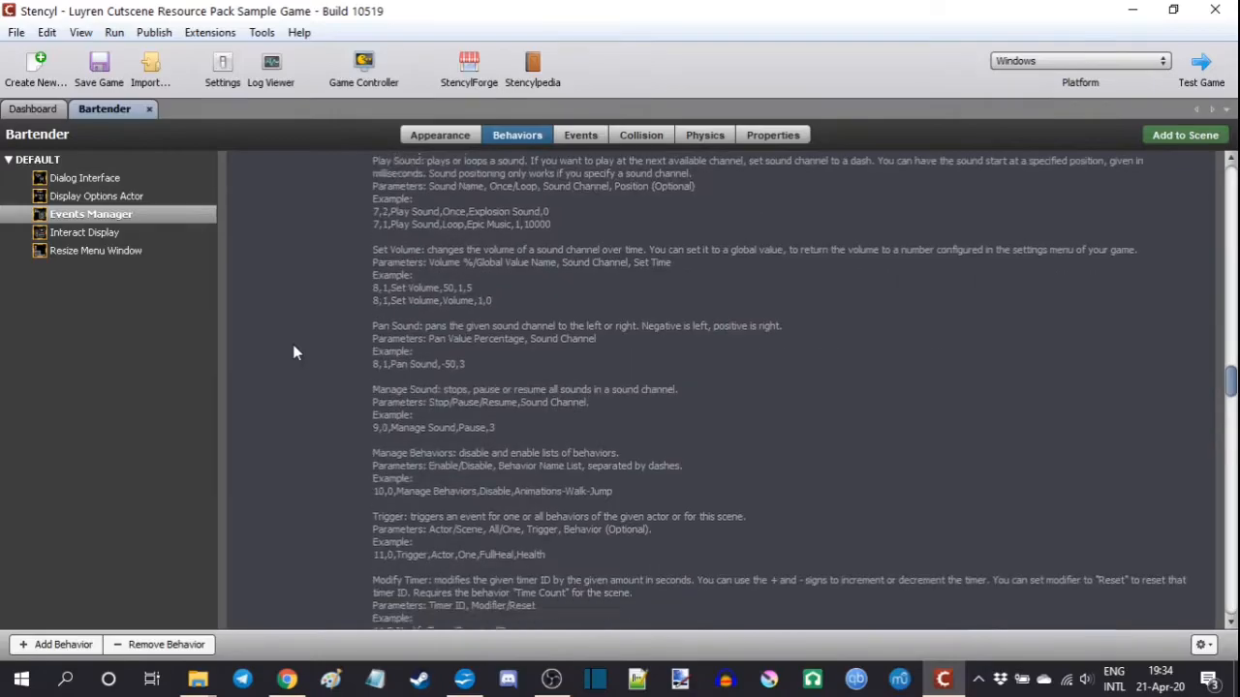
scroll(295, 353, "up", 12)
scroll(295, 350, "up", 15)
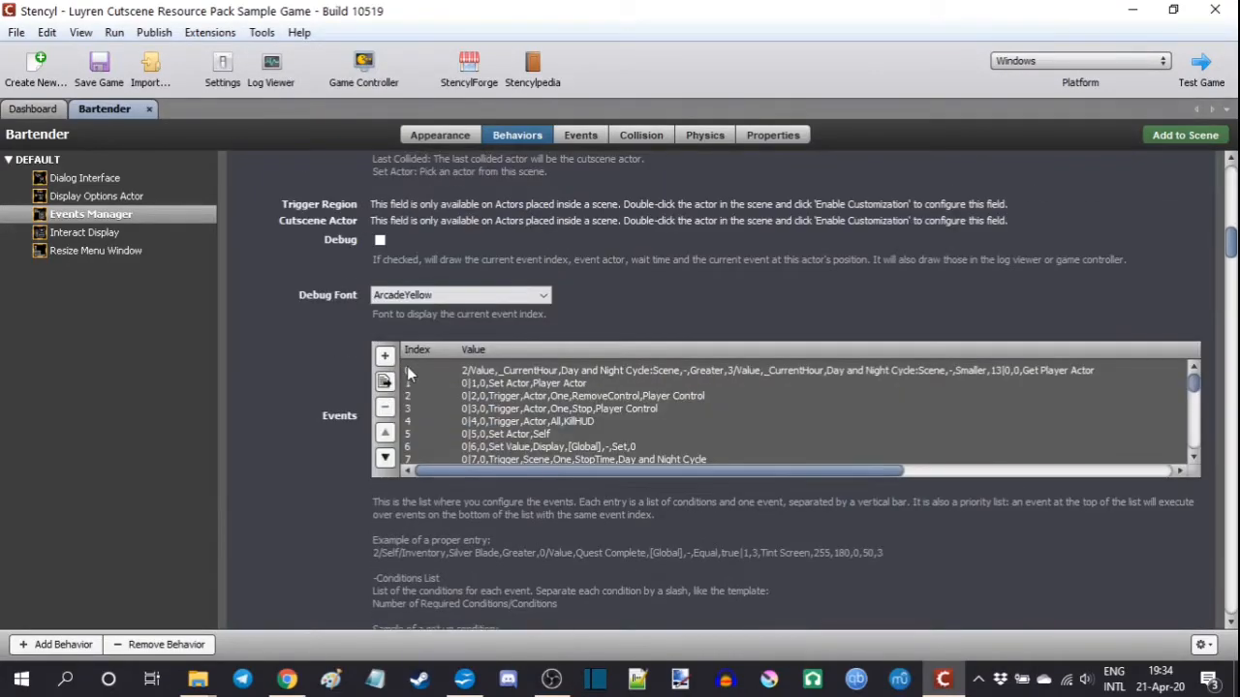
Examine the entries in Bartender's Events list, from the first conditional entry to the dialog events conditioned on the local Dialog value.
left_click(462, 374)
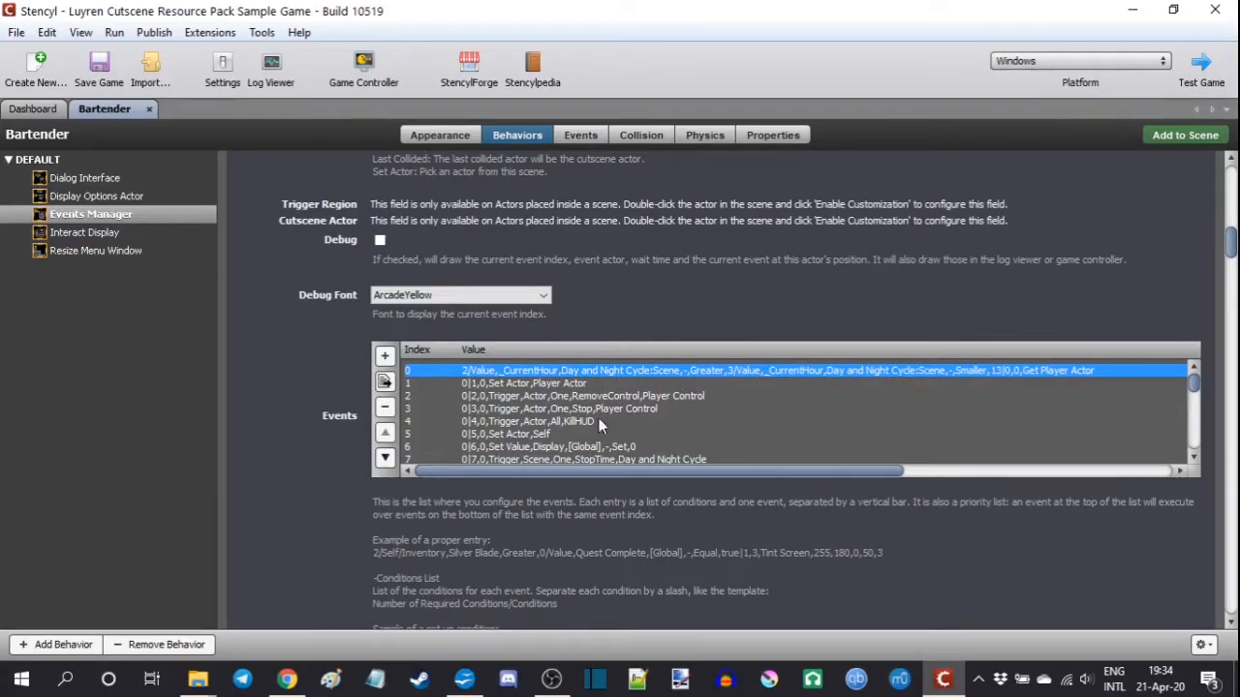
scroll(544, 413, "down", 5)
scroll(528, 406, "down", 3)
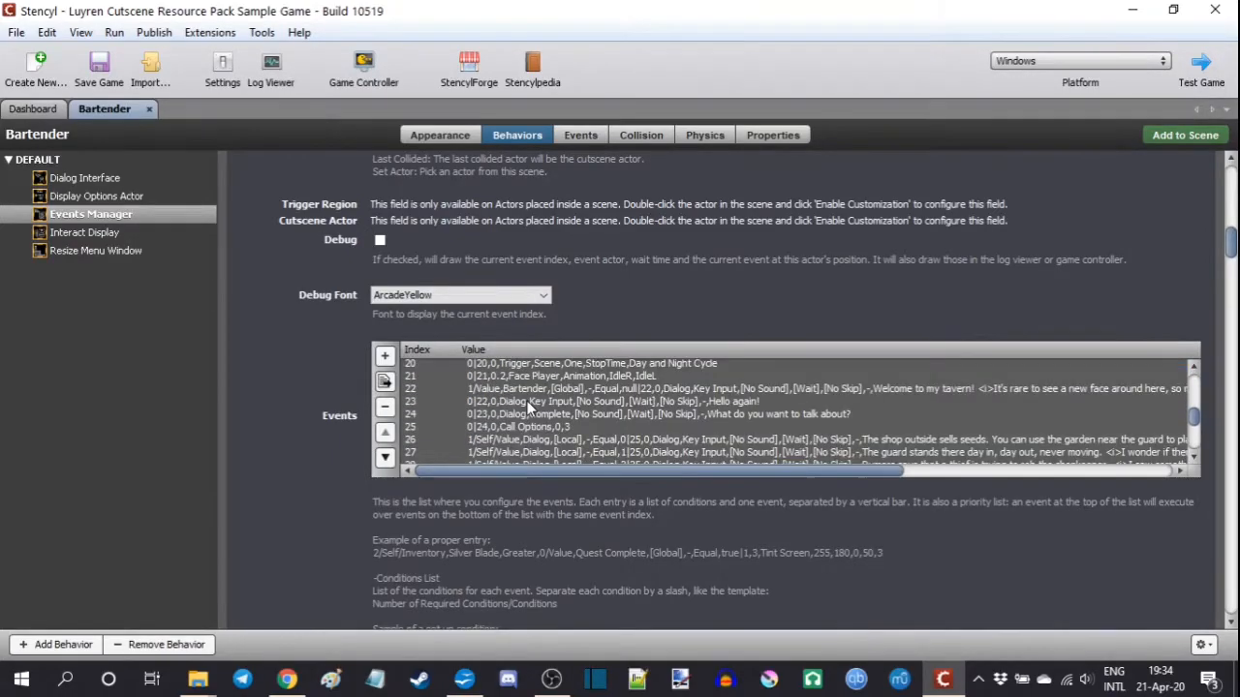
left_click(489, 377)
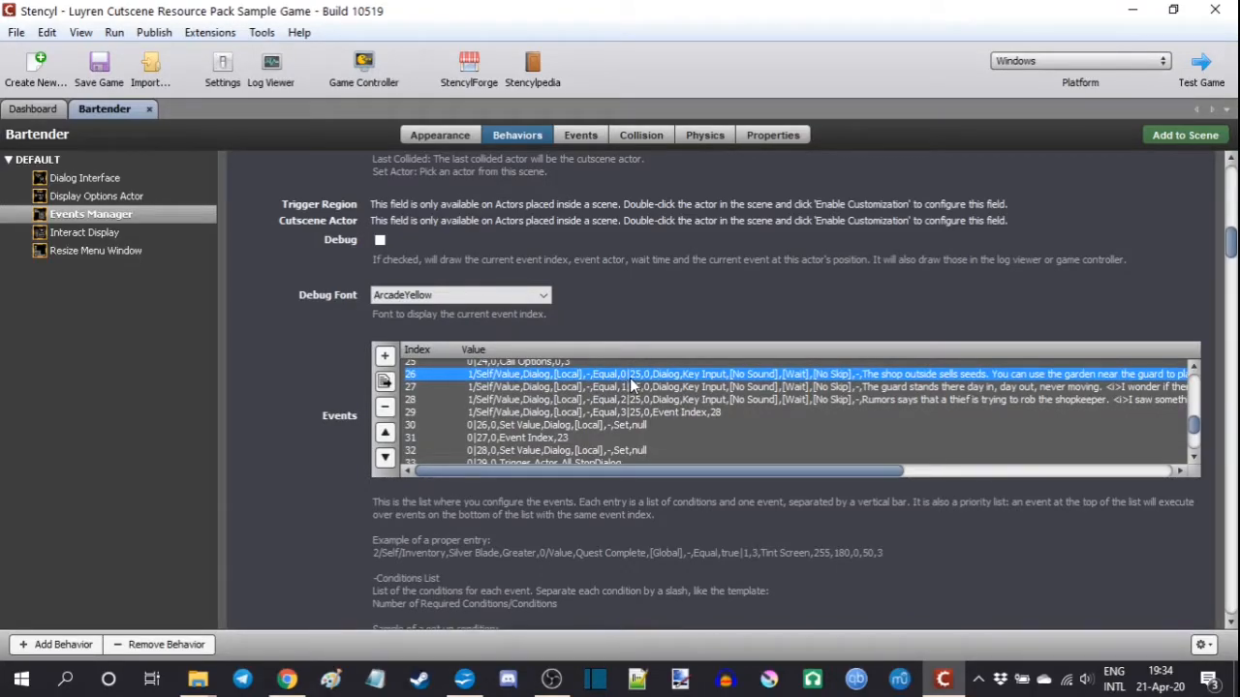
left_click(511, 388)
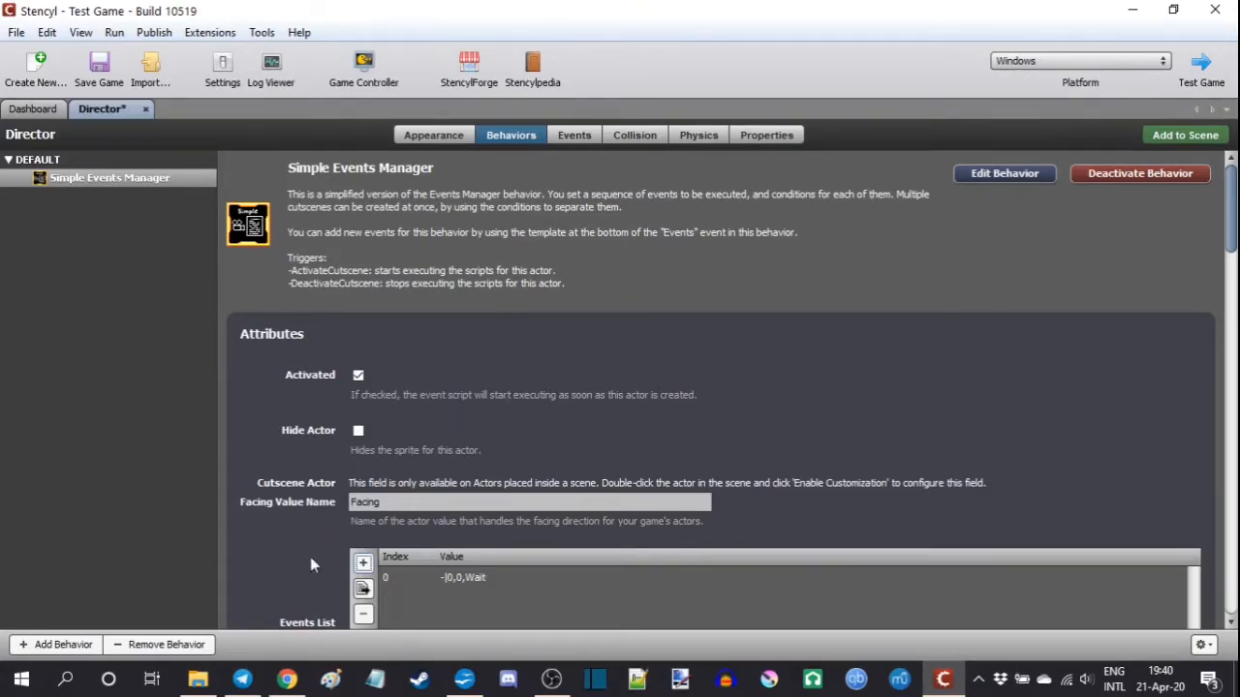
Open the Demo Script text file from the Import Cutscenes folder, look over its event lines and close it.
left_click(197, 679)
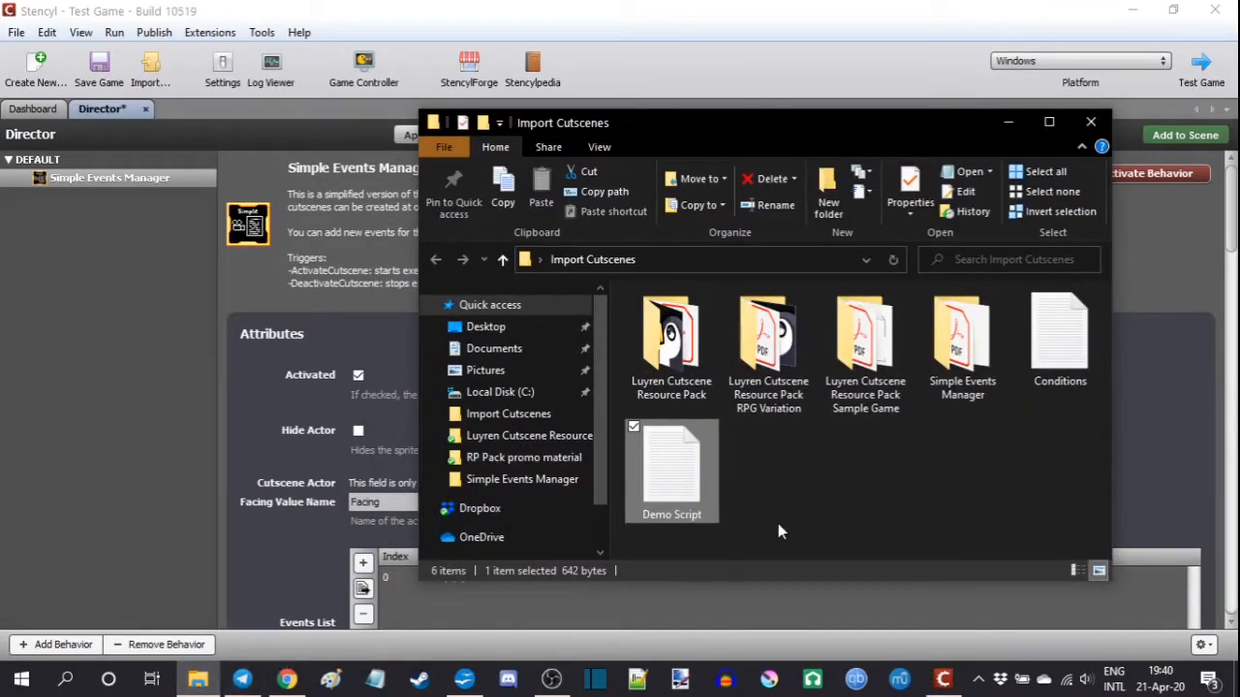
double_click(690, 475)
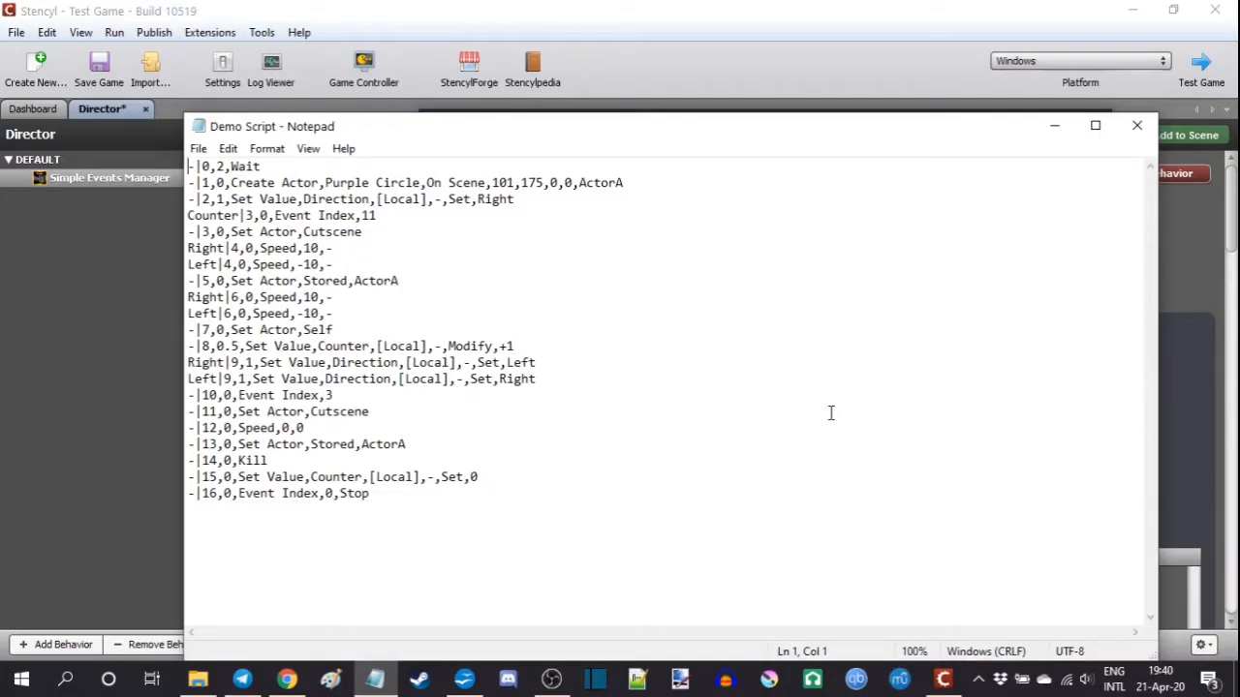
left_click(1136, 126)
Remove the default -|0,0,Wait entry from the Events List and import the Demo Script file into the list.
left_click(310, 541)
scroll(310, 538, "down", 3)
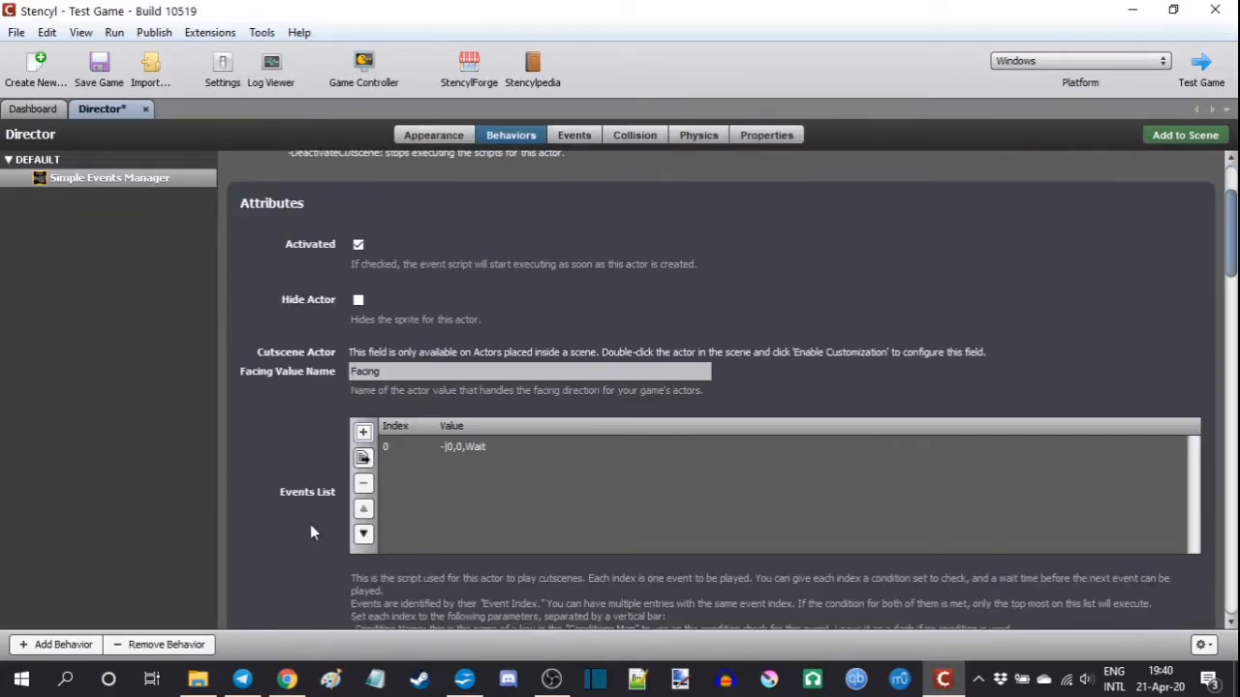
left_click(416, 447)
left_click(364, 482)
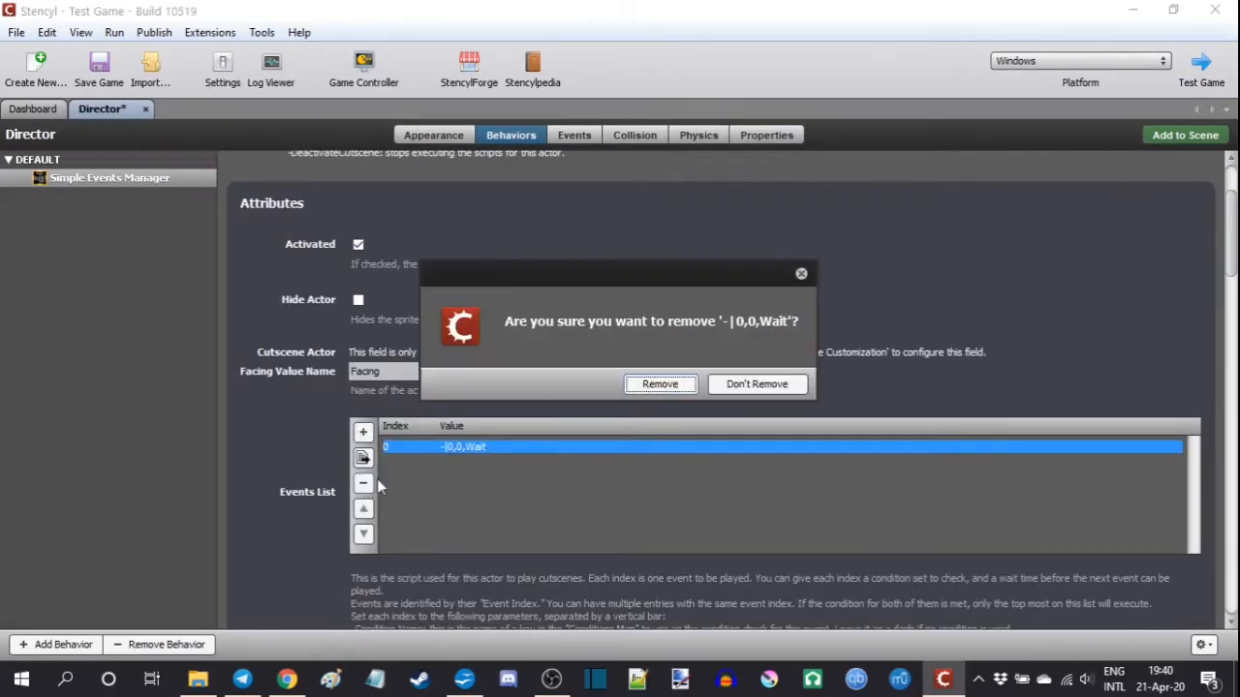
left_click(645, 385)
left_click(364, 458)
double_click(557, 323)
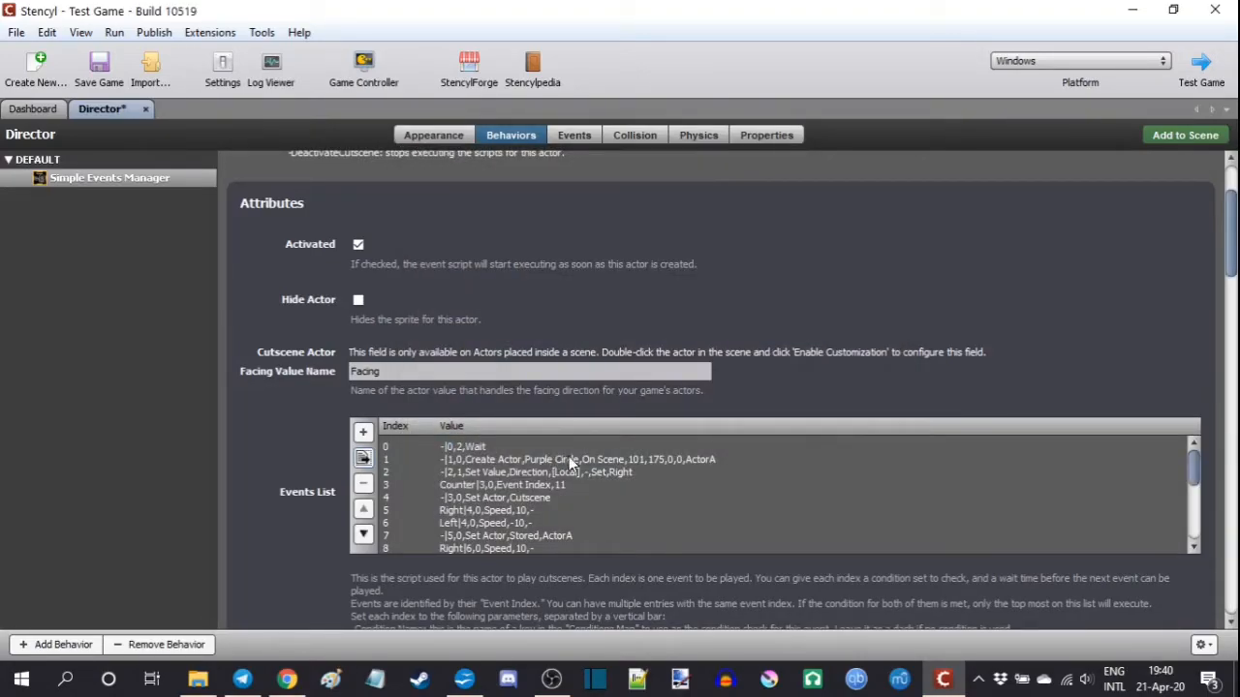
Look over the imported events, and view how the keys and values are written in the Conditions text file.
scroll(568, 457, "down", 4)
scroll(568, 456, "up", 4)
scroll(271, 435, "down", 1)
scroll(270, 435, "down", 15)
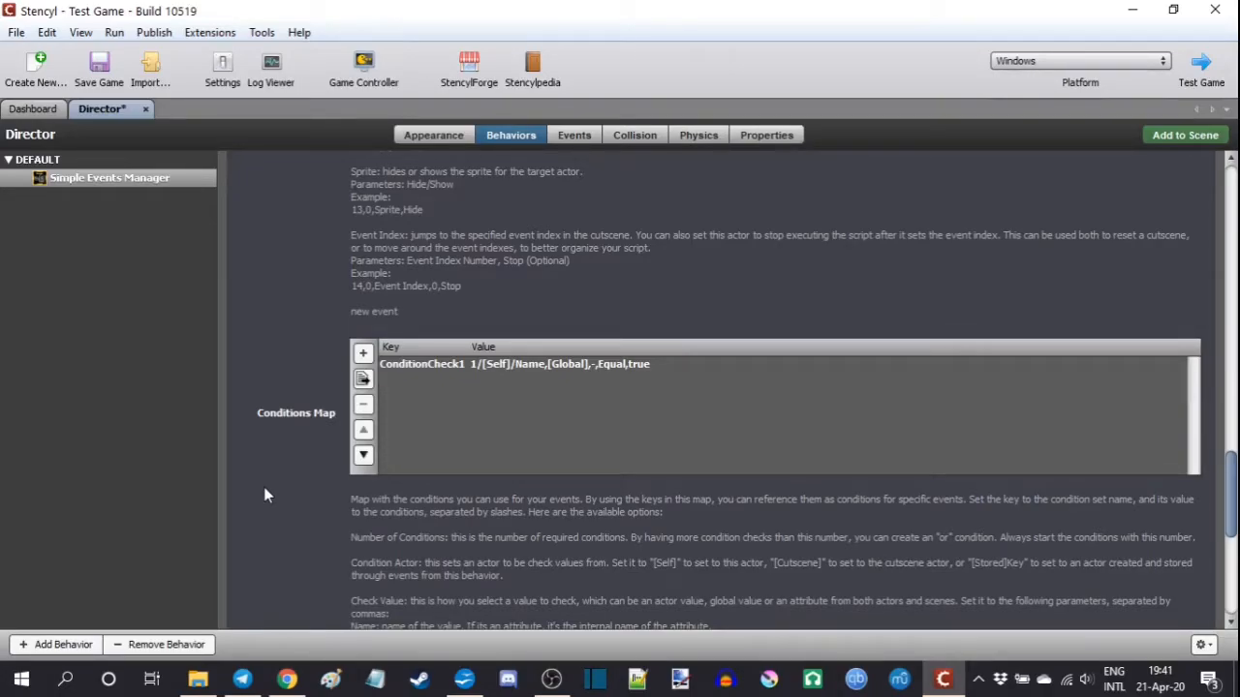
left_click(197, 679)
double_click(1059, 339)
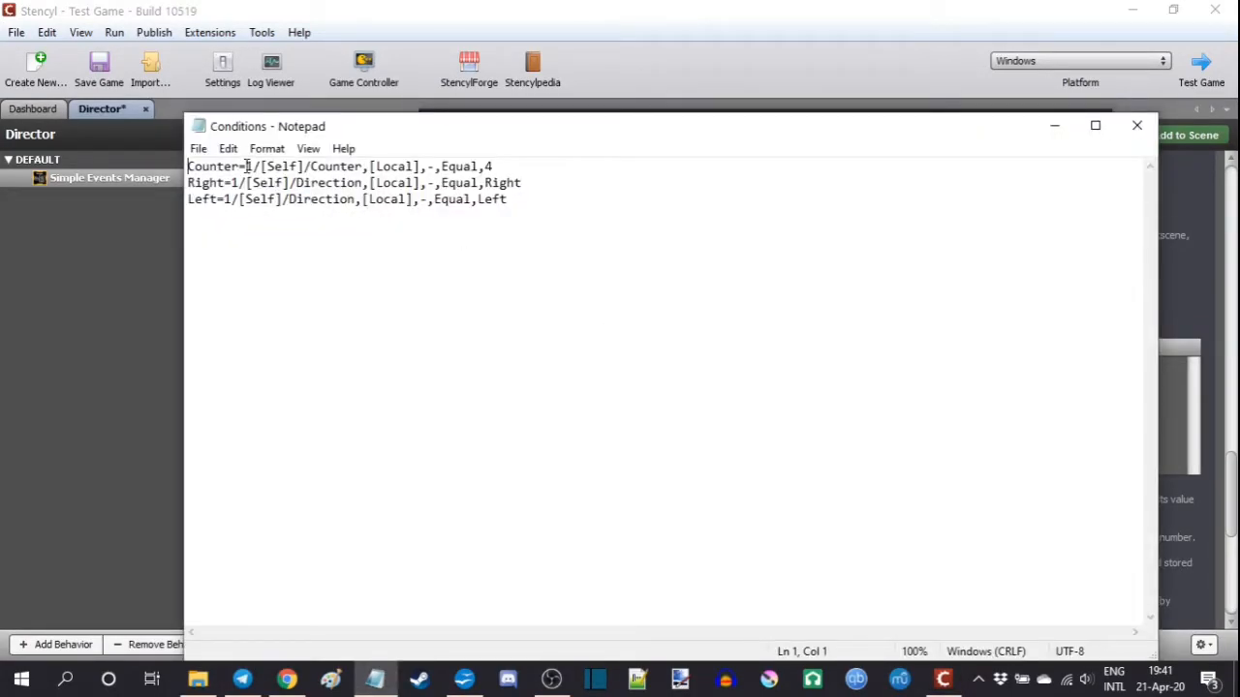
left_click_drag(247, 167, 219, 199)
left_click(1137, 125)
Remove the ConditionCheck1 entry from the Conditions Map and import the Conditions file into the map.
left_click(390, 382)
left_click(389, 366)
left_click(363, 404)
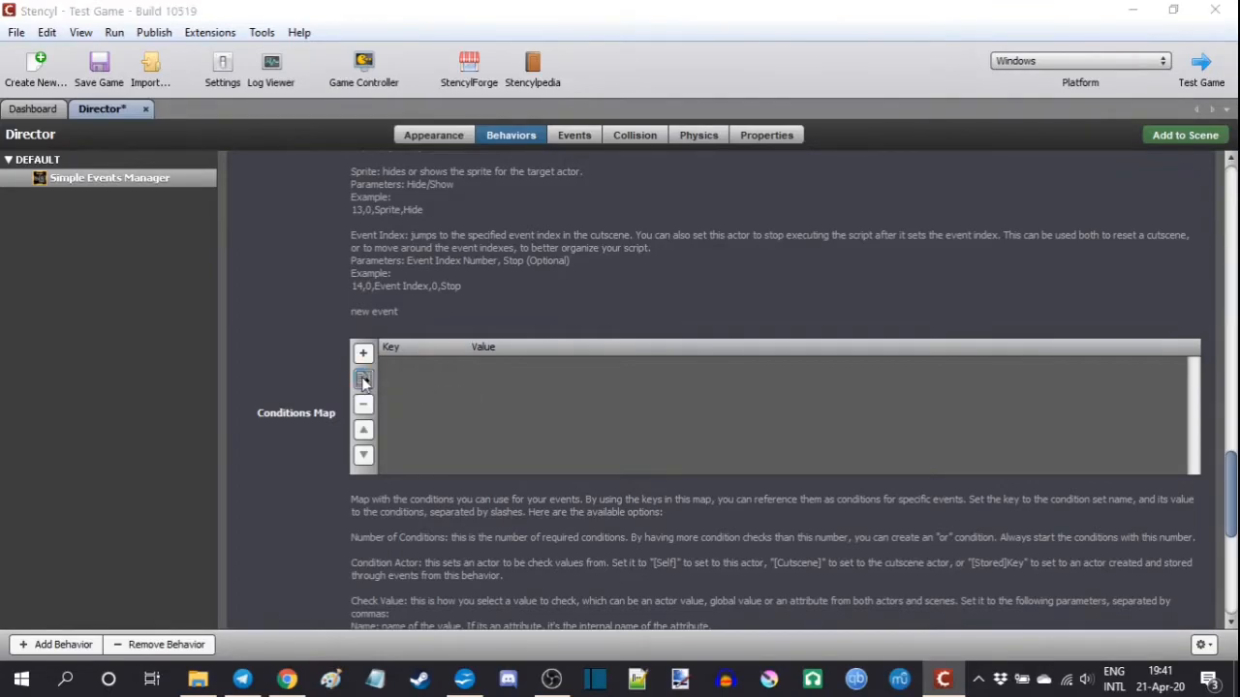
left_click(363, 380)
double_click(548, 305)
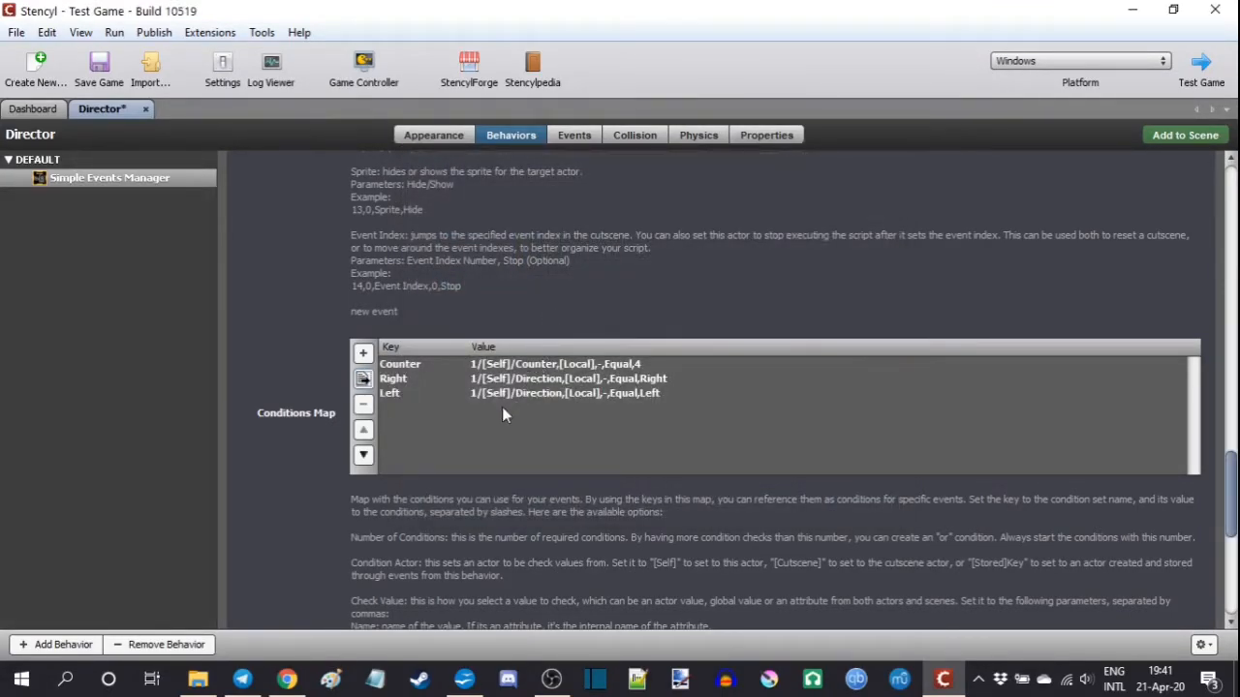
Check the imported Counter, Right and Left keys in the Conditions Map.
left_click(397, 364)
left_click(398, 379)
left_click(400, 393)
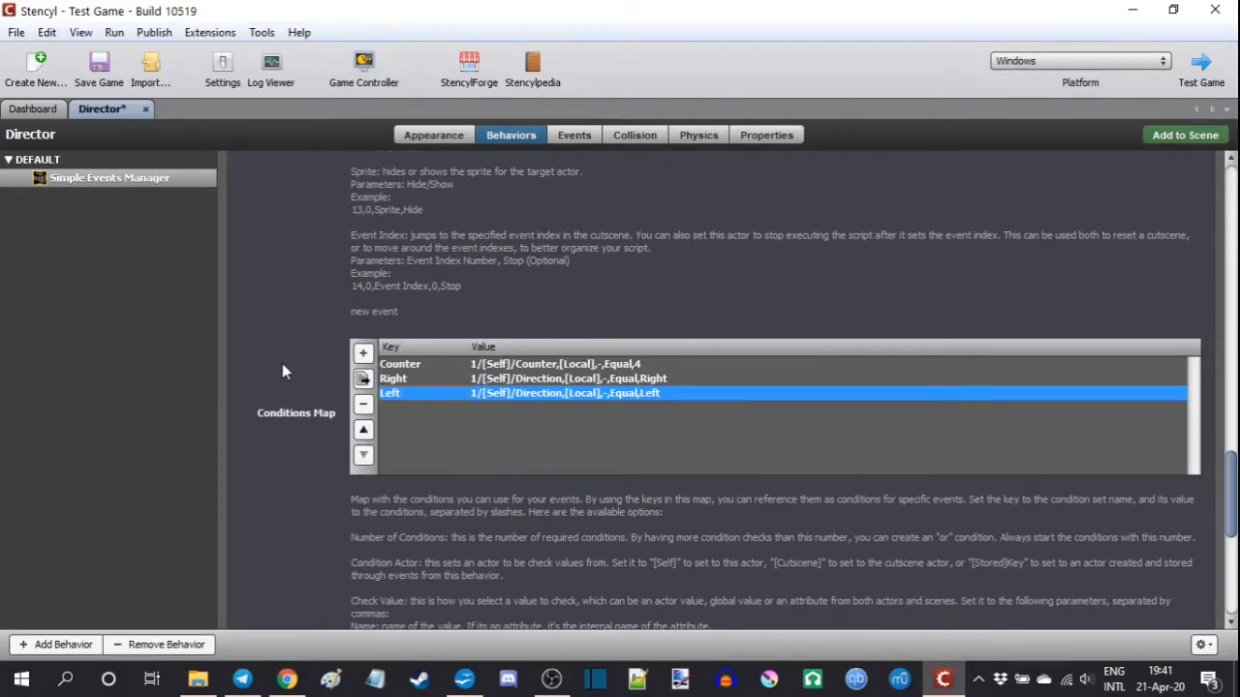
Remove every entry from the Events List, one after another, and import the Demo Script file into it again.
scroll(281, 371, "up", 10)
scroll(281, 371, "up", 2)
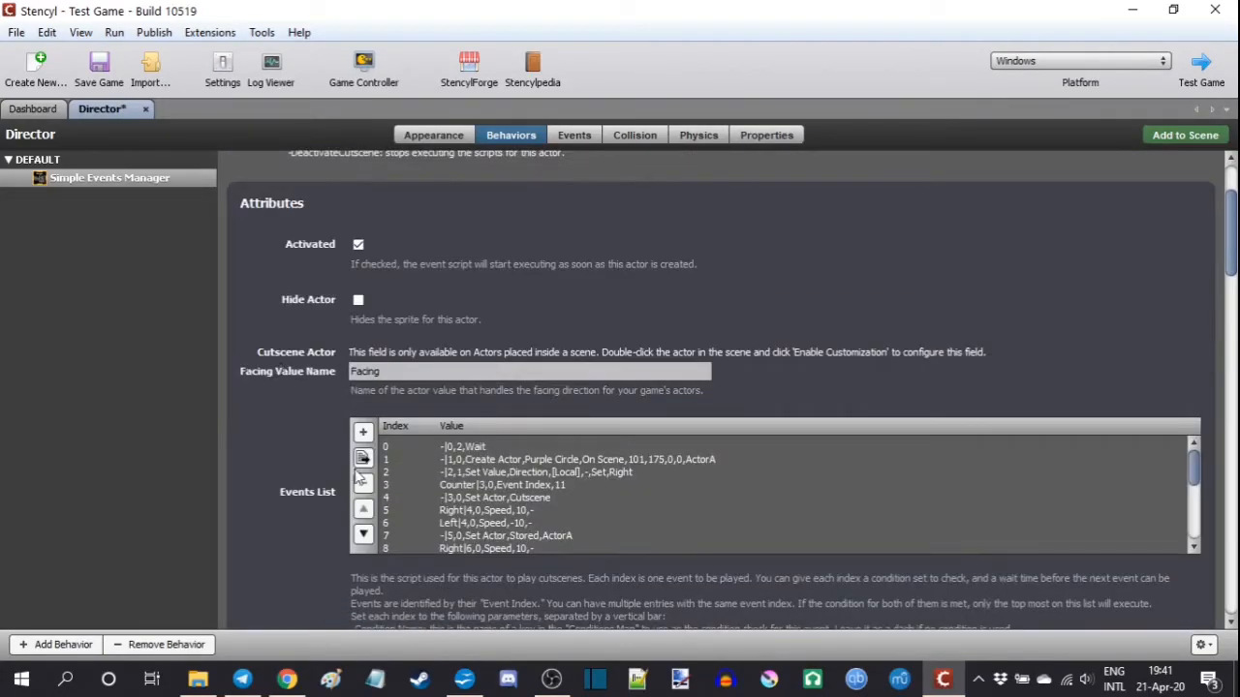
left_click(445, 449)
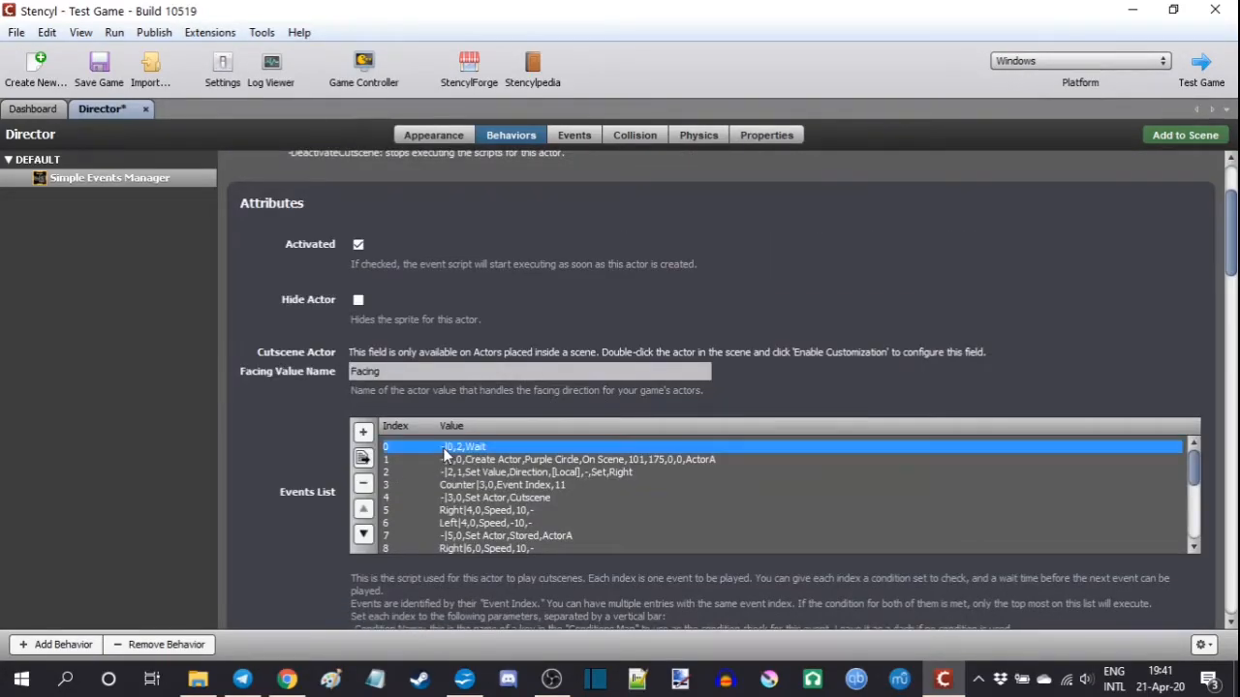
left_click(364, 483)
key("Return")
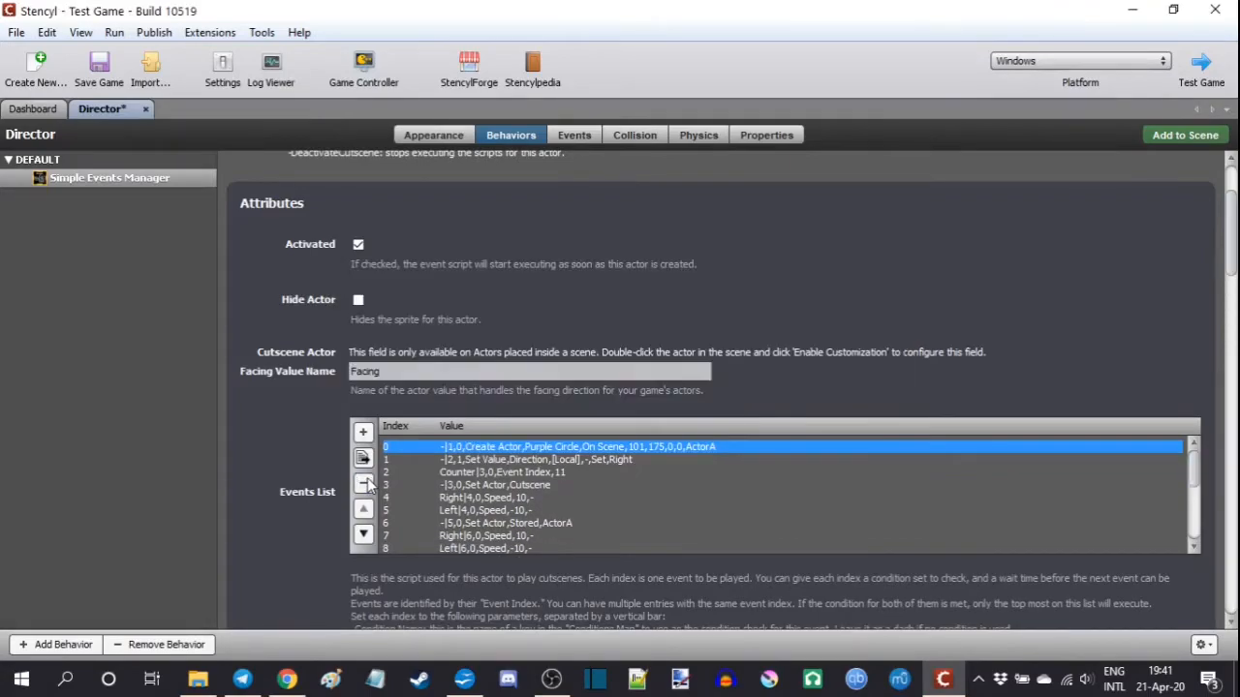
left_click(369, 486)
key("Return")
left_click(368, 485)
key("Return")
left_click(368, 486)
key("Return")
left_click(368, 486)
left_click(364, 483)
key("Return")
left_click(365, 483)
key("Return")
left_click(365, 483)
key("Return")
left_click(364, 483)
key("Return")
left_click(364, 484)
key("Return")
left_click(364, 484)
key("Return")
left_click(364, 483)
key("Return")
left_click(364, 484)
key("Return")
left_click(364, 483)
key("Return")
left_click(365, 483)
key("Return")
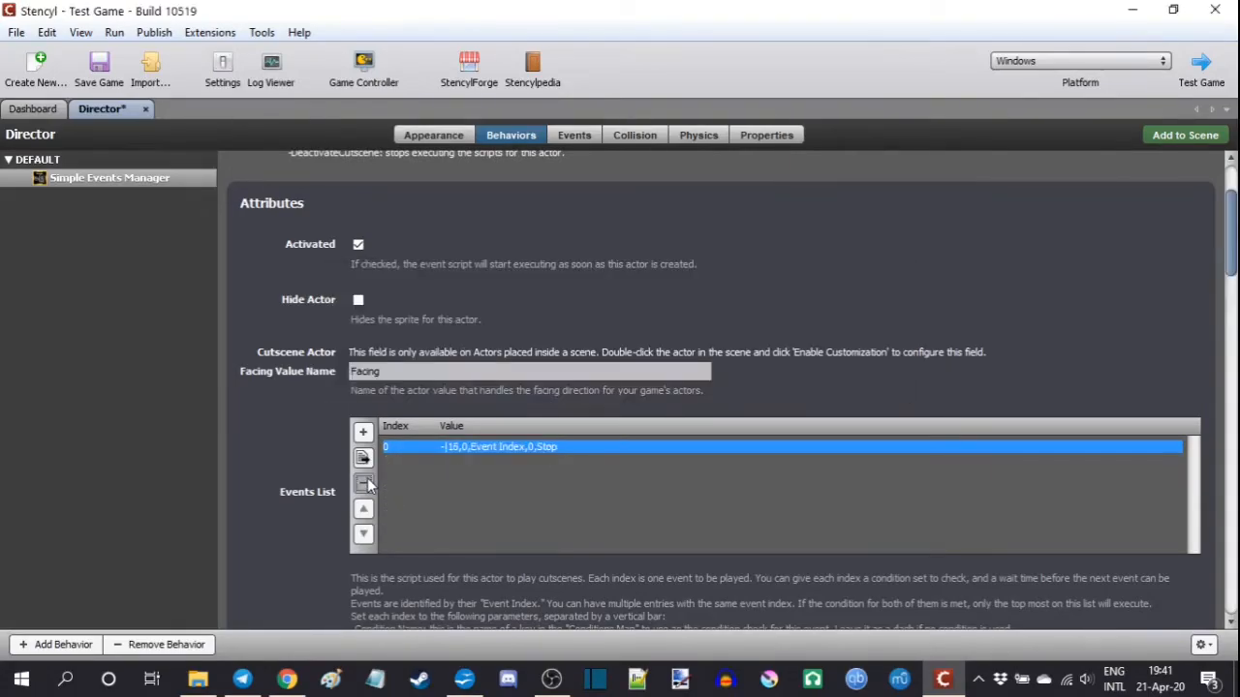
left_click(364, 483)
key("Return")
left_click(362, 457)
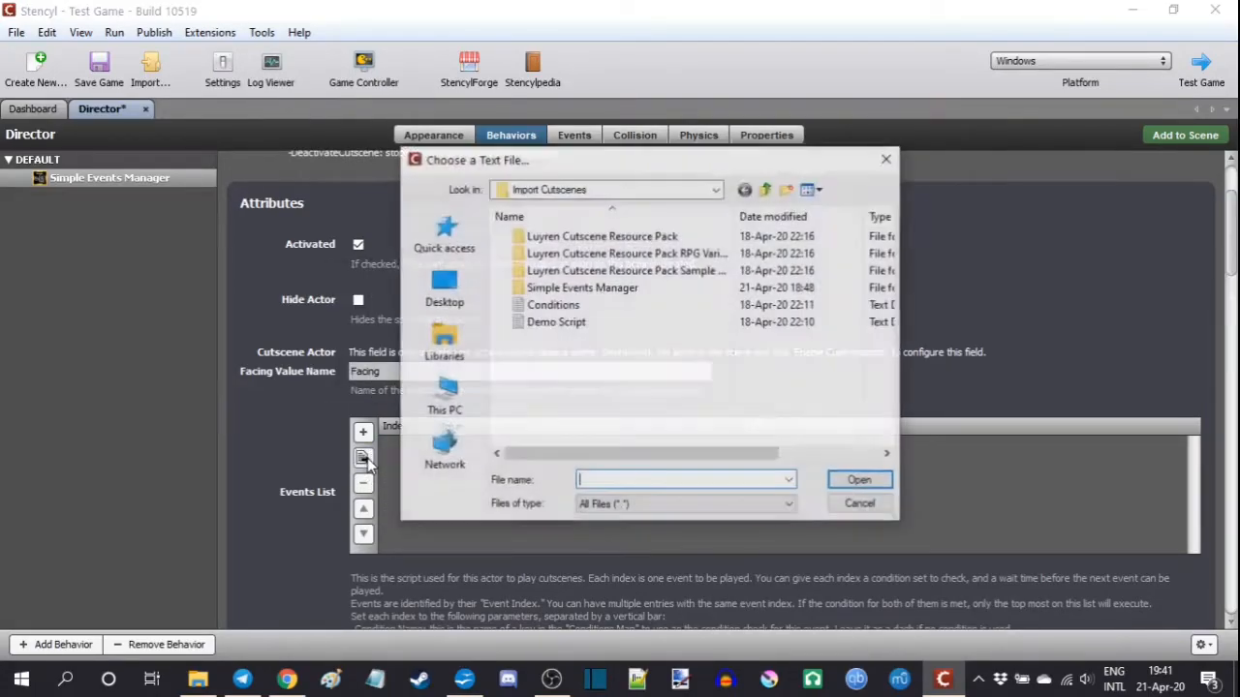
double_click(577, 334)
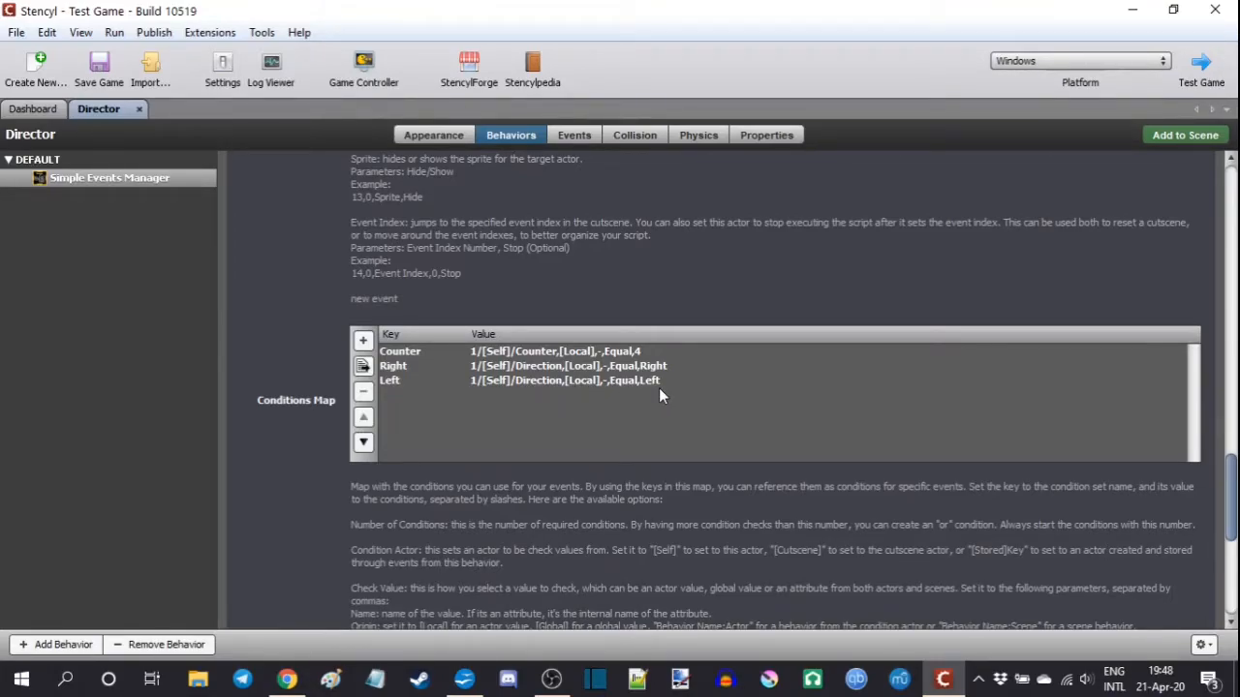
Review the value checks of the Counter condition and both Direction conditions in the Conditions Map.
left_click(566, 354)
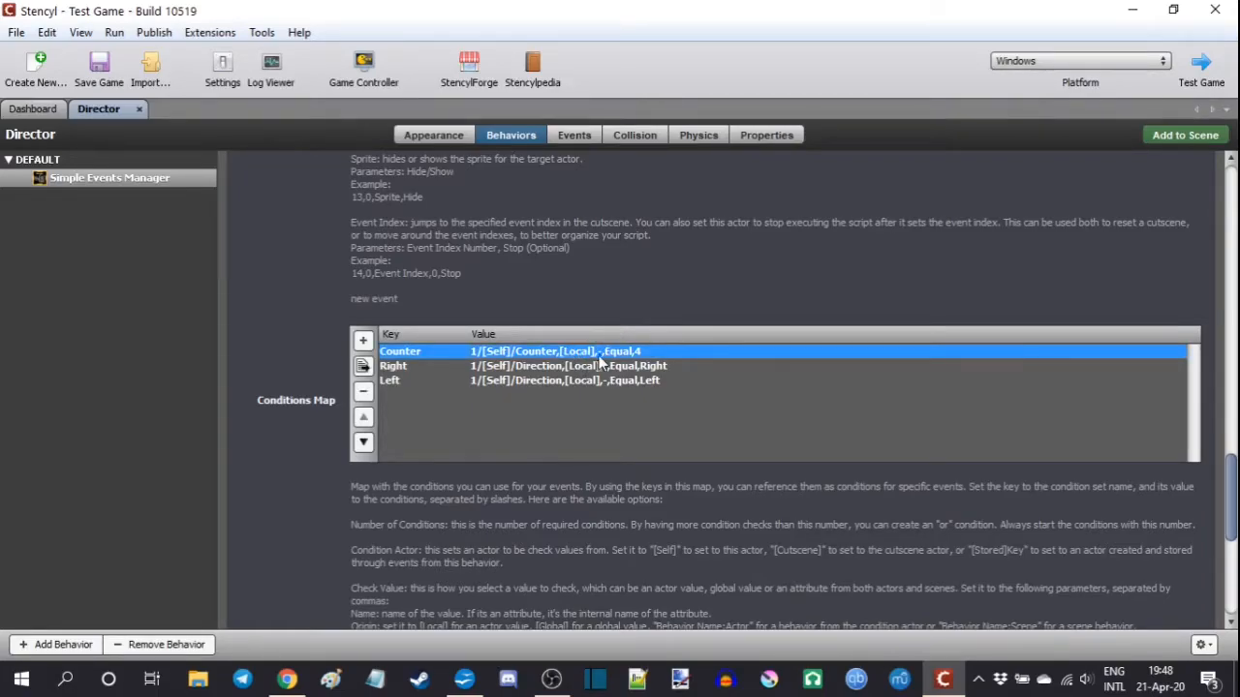
left_click(595, 368)
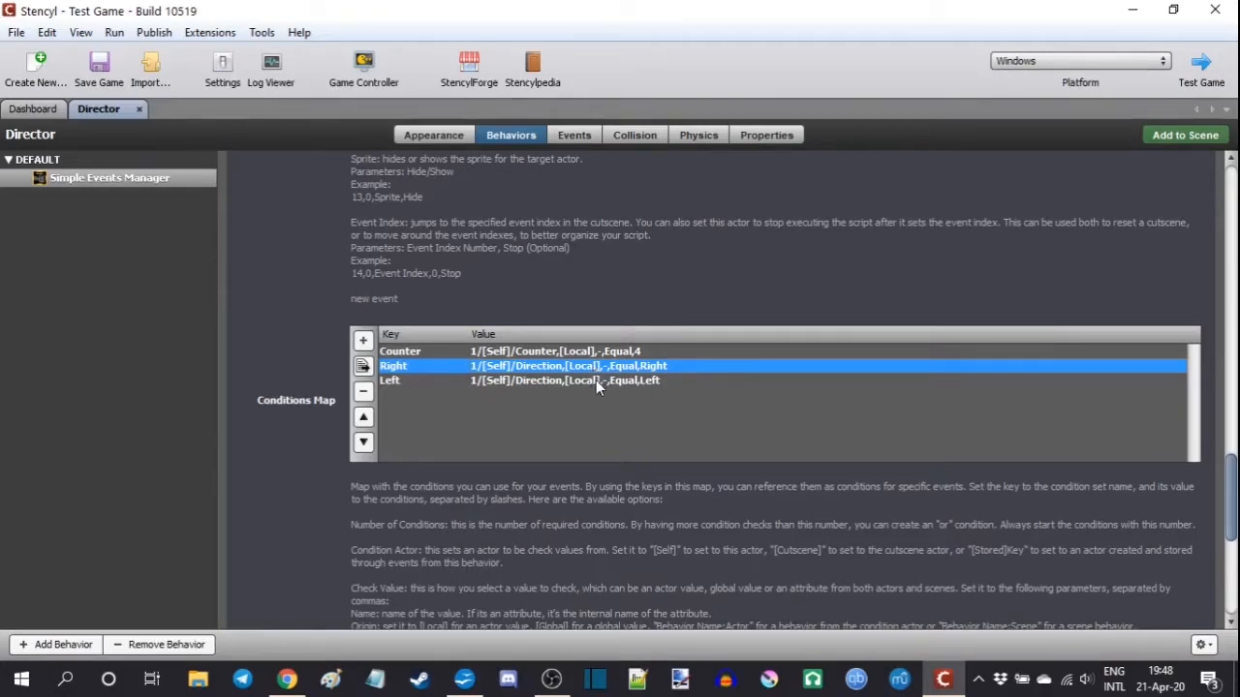
left_click(599, 380)
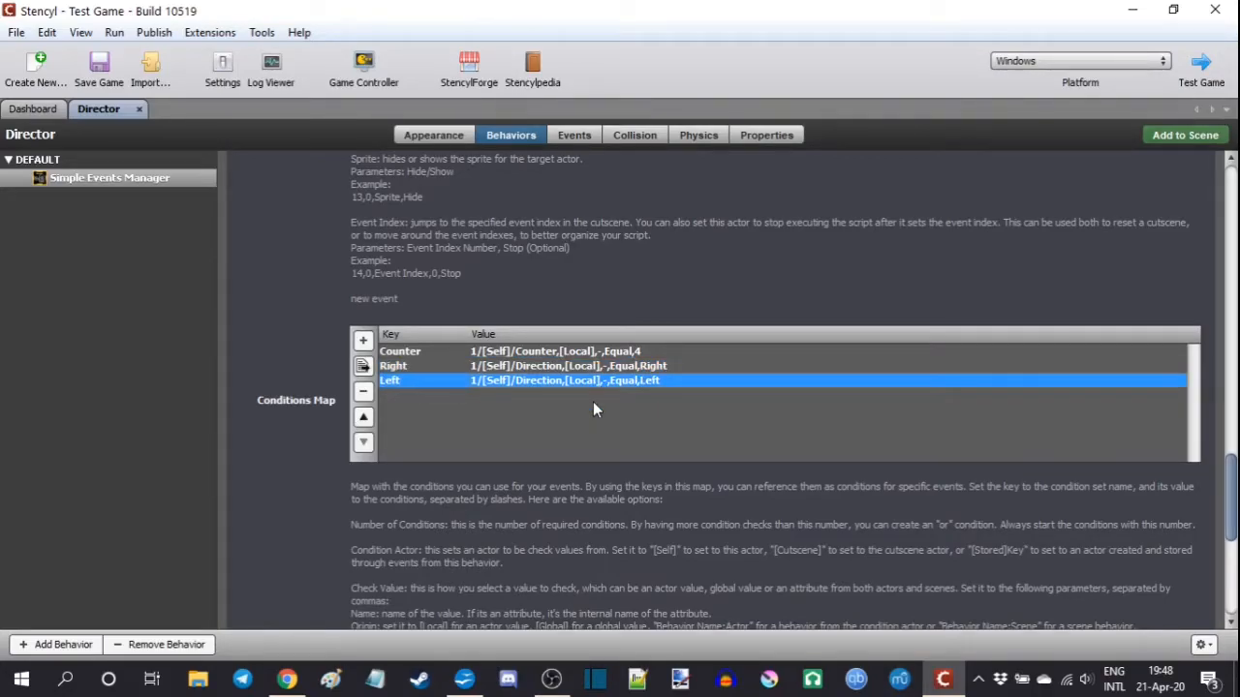
Append /Direction,[Local],-,Equal,Left to the value of the Left condition in the Conditions Map.
double_click(547, 381)
left_click_drag(634, 380, 511, 384)
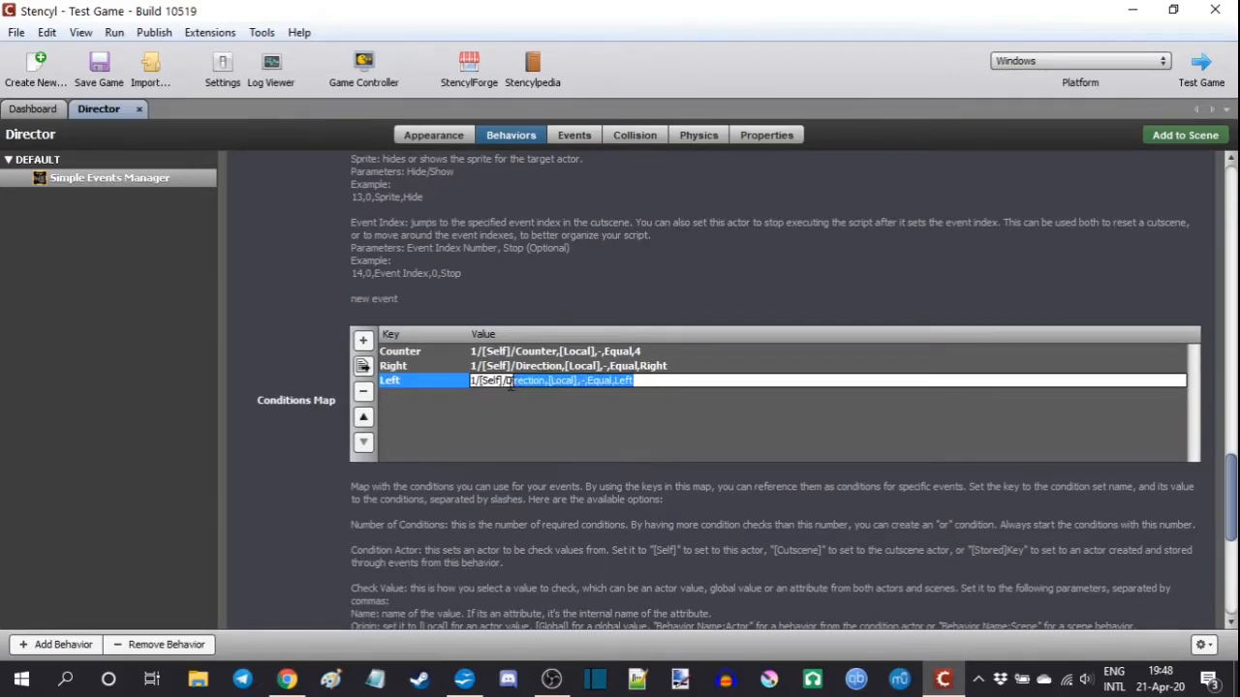
left_click(655, 380)
type("/Direction,[Local],-,Equal,Left")
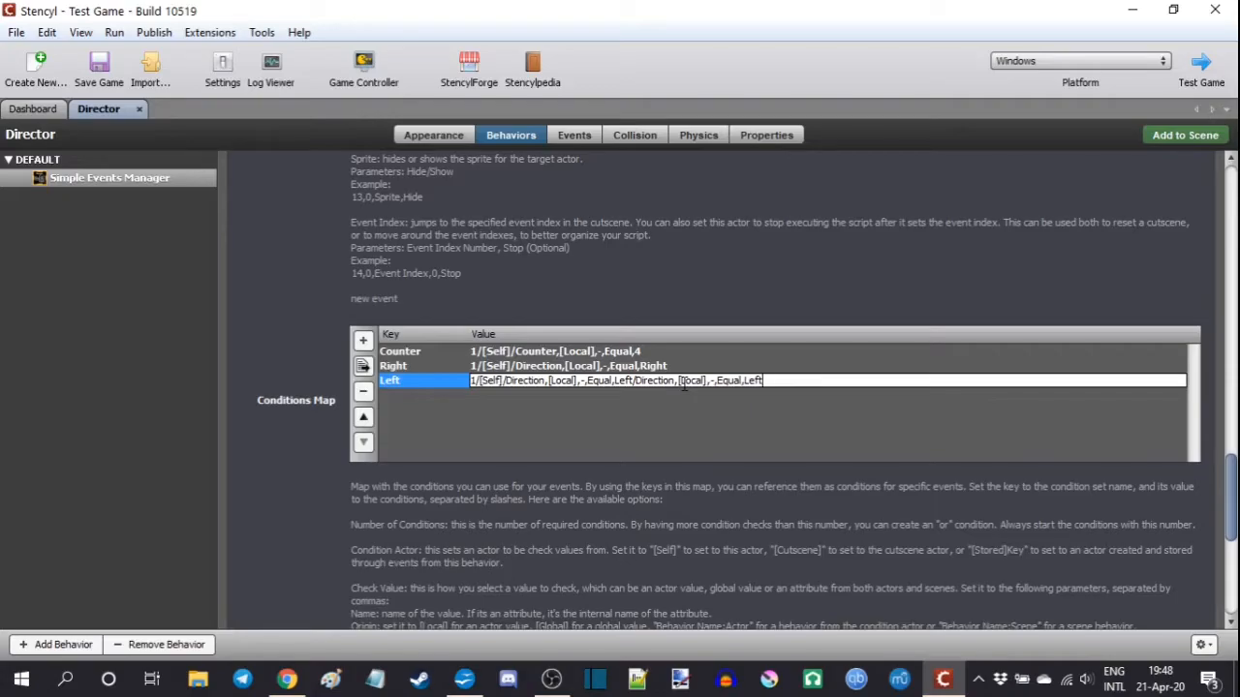
key("Return")
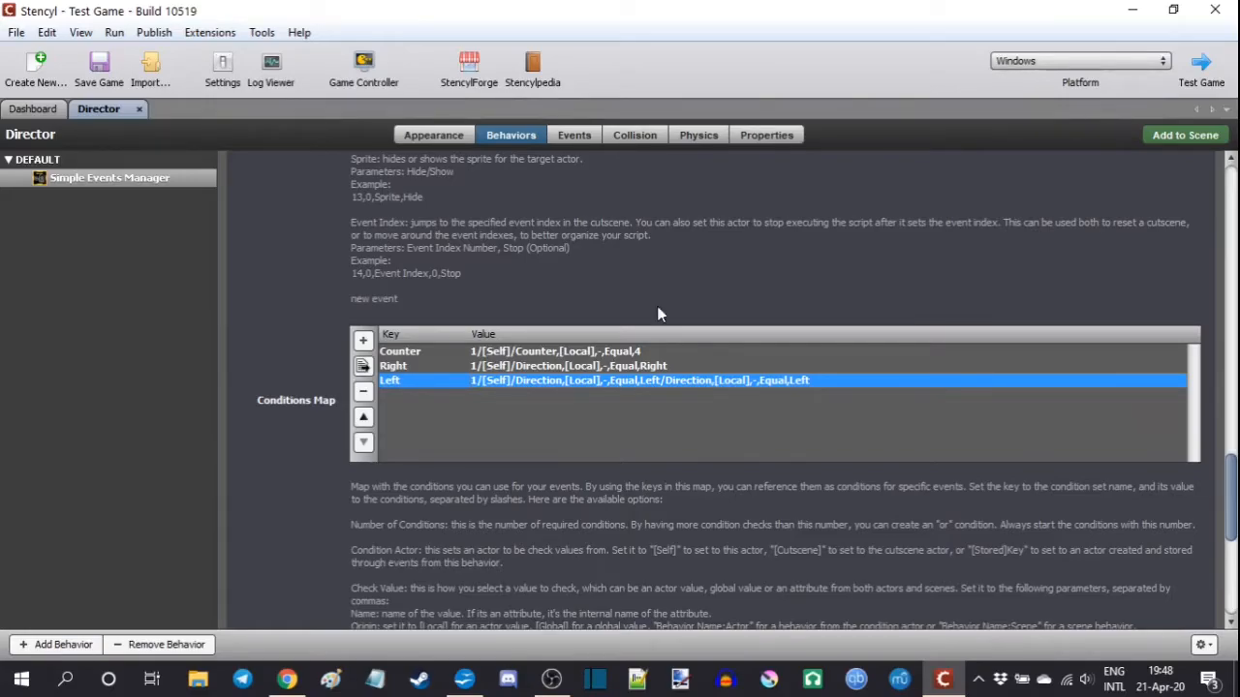
View Director's Updating event with the equivalent if blocks, and compare them with the Counter, Right and Left keys in the Conditions Map.
left_click(568, 135)
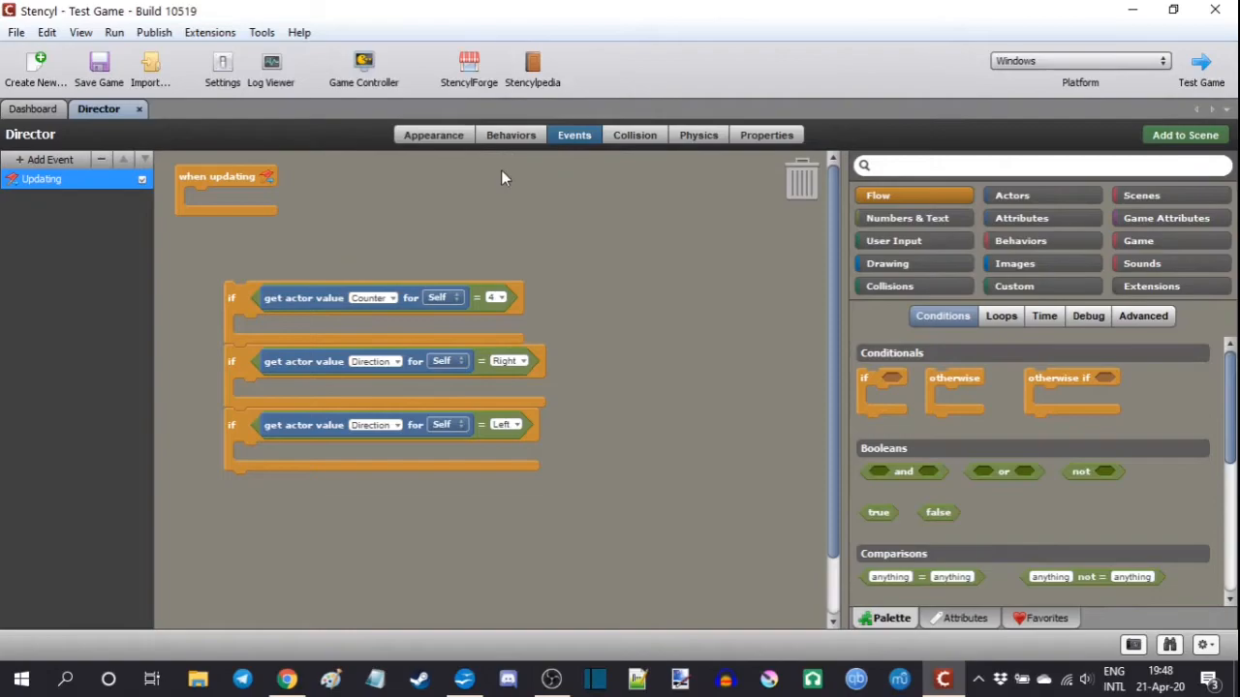
left_click(510, 136)
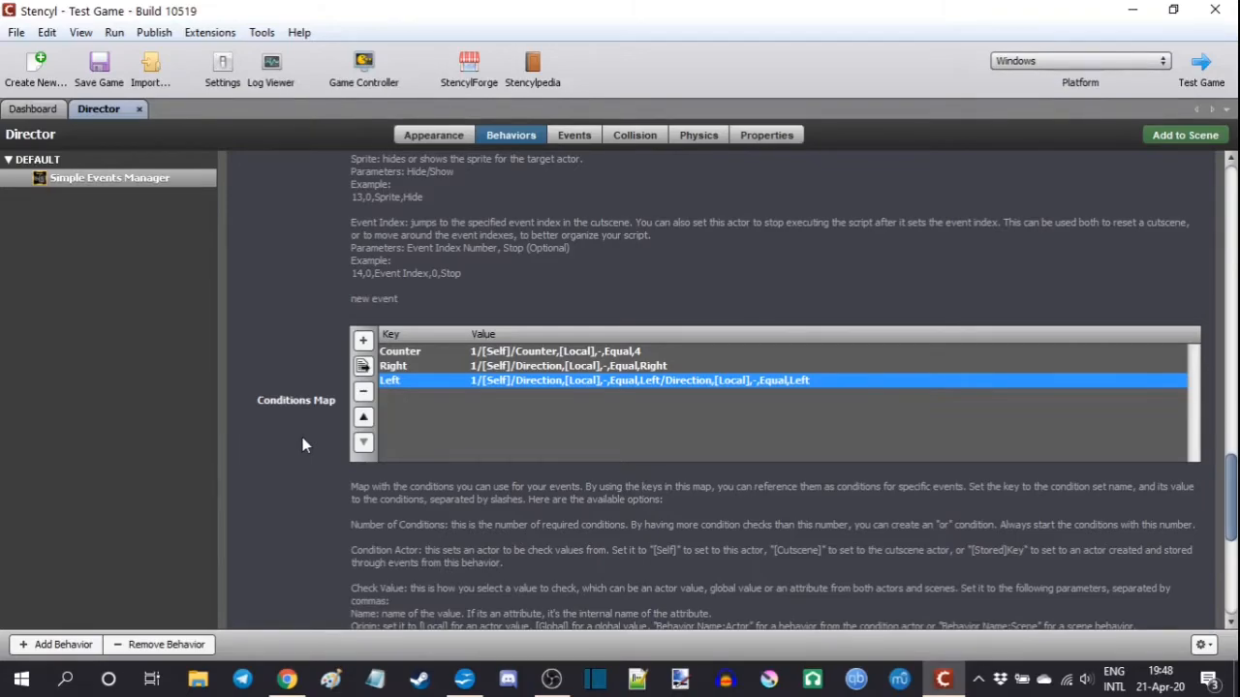
double_click(398, 354)
double_click(400, 368)
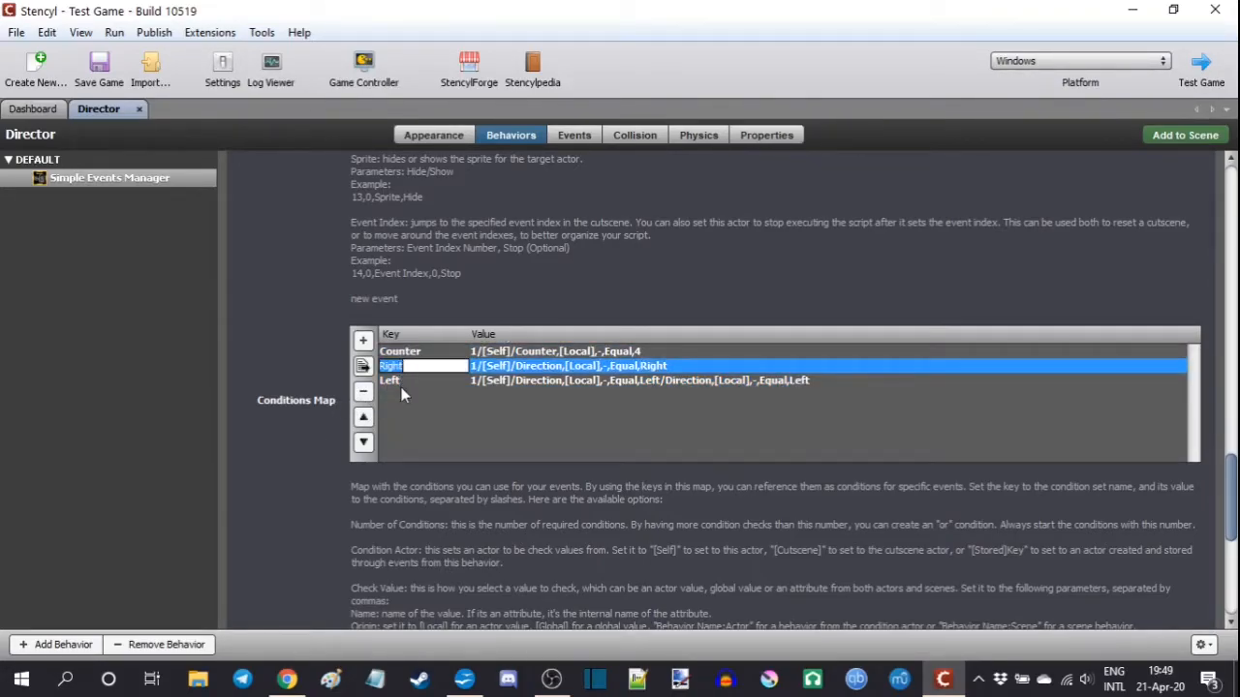
double_click(401, 382)
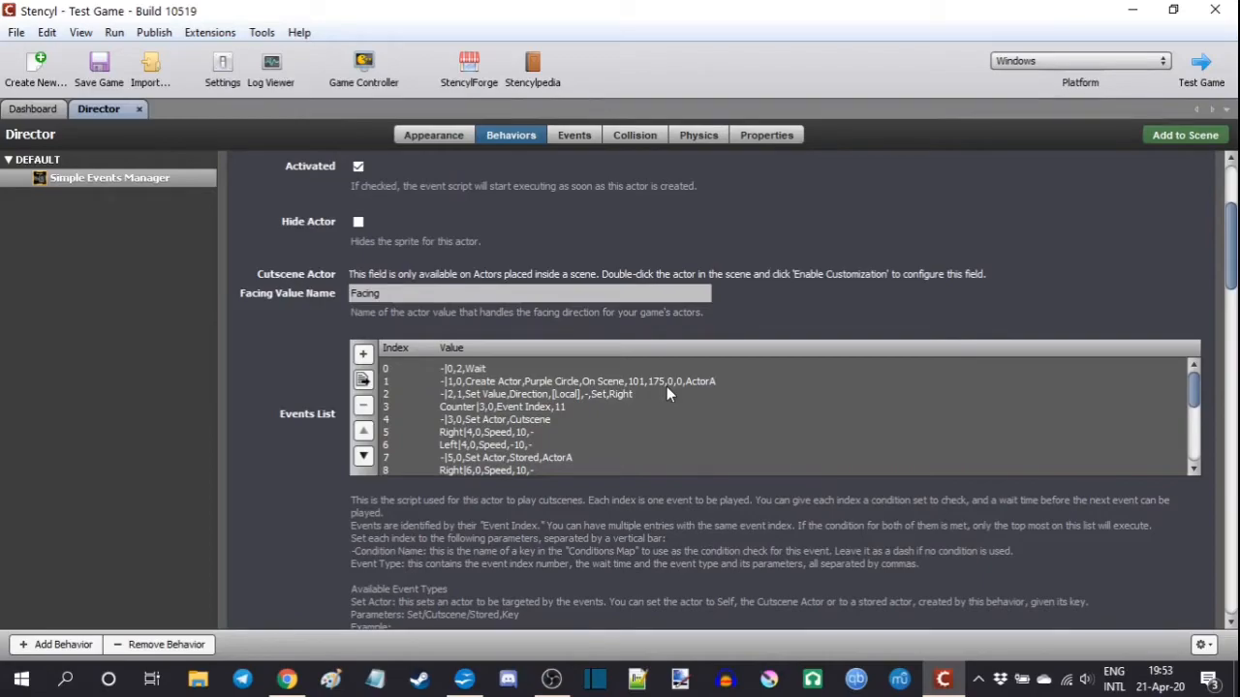
Examine the two Events List entries sharing event index 3, and the opening Wait, Create Actor and Set Value Direction events.
left_click(494, 408)
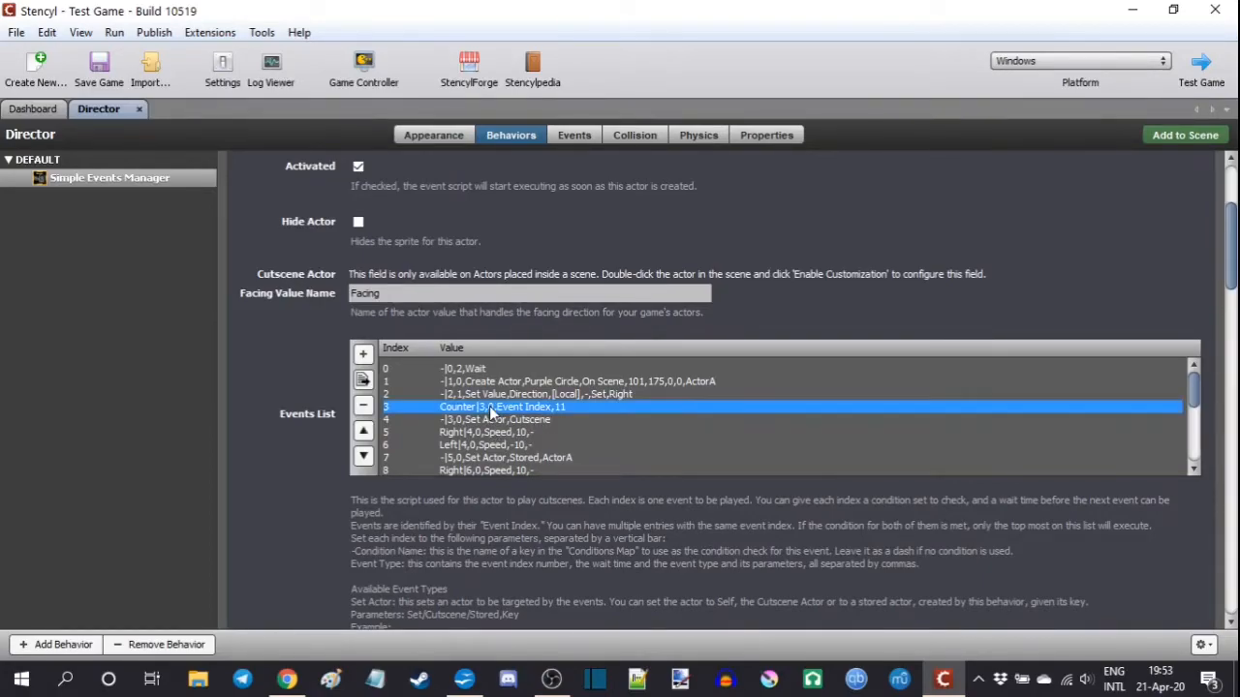
left_click(492, 420)
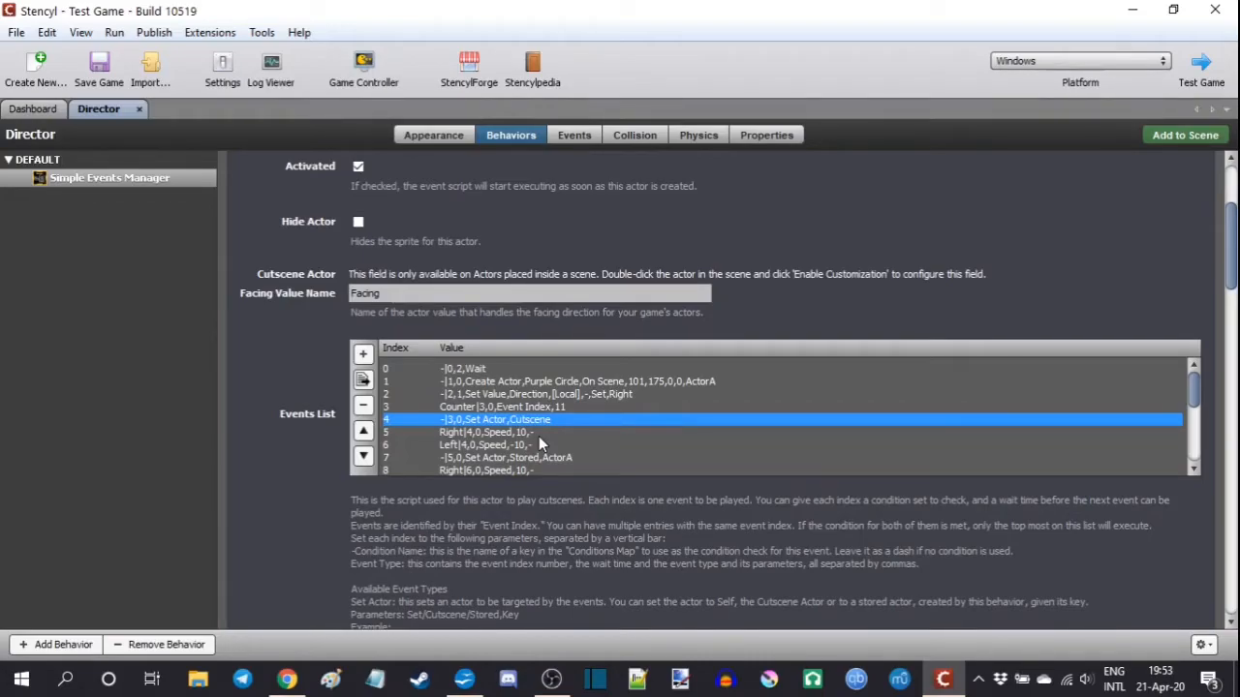
left_click(452, 372)
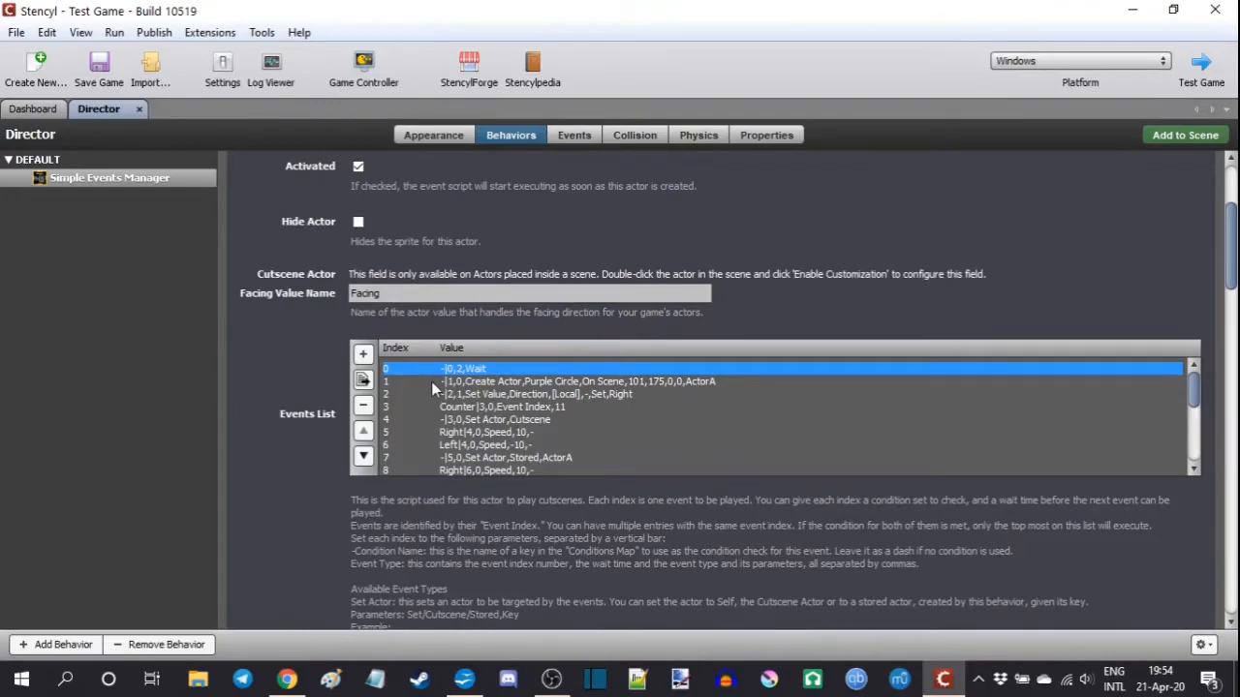
left_click(431, 382)
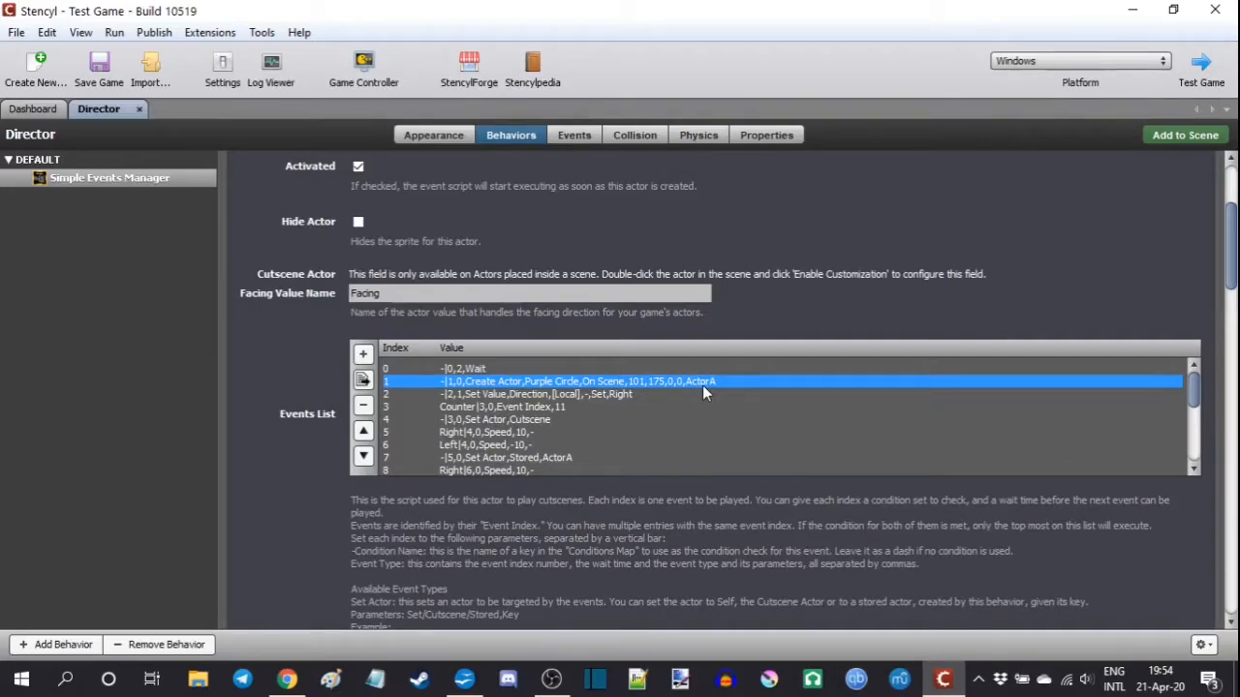
left_click(654, 394)
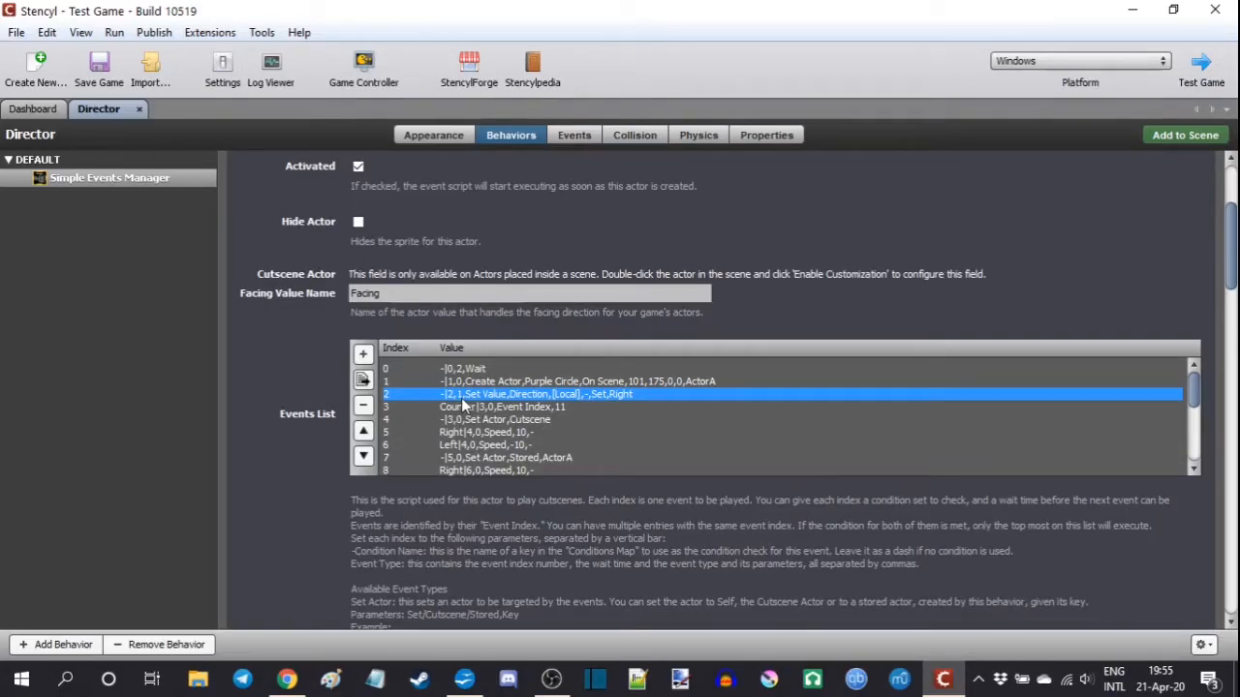
Trace the Counter-conditioned Event Index jump at event 3 to its target, event 11, and return to the start of the Events List.
left_click(575, 408)
left_click(560, 422)
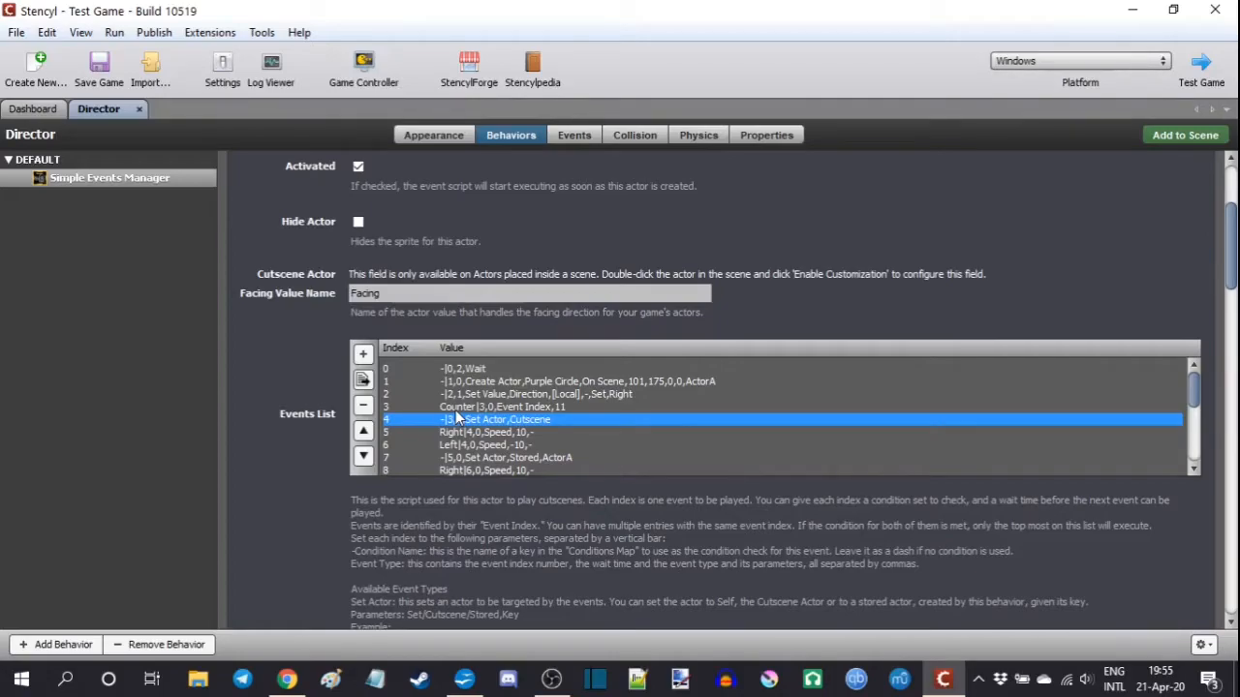
left_click(564, 408)
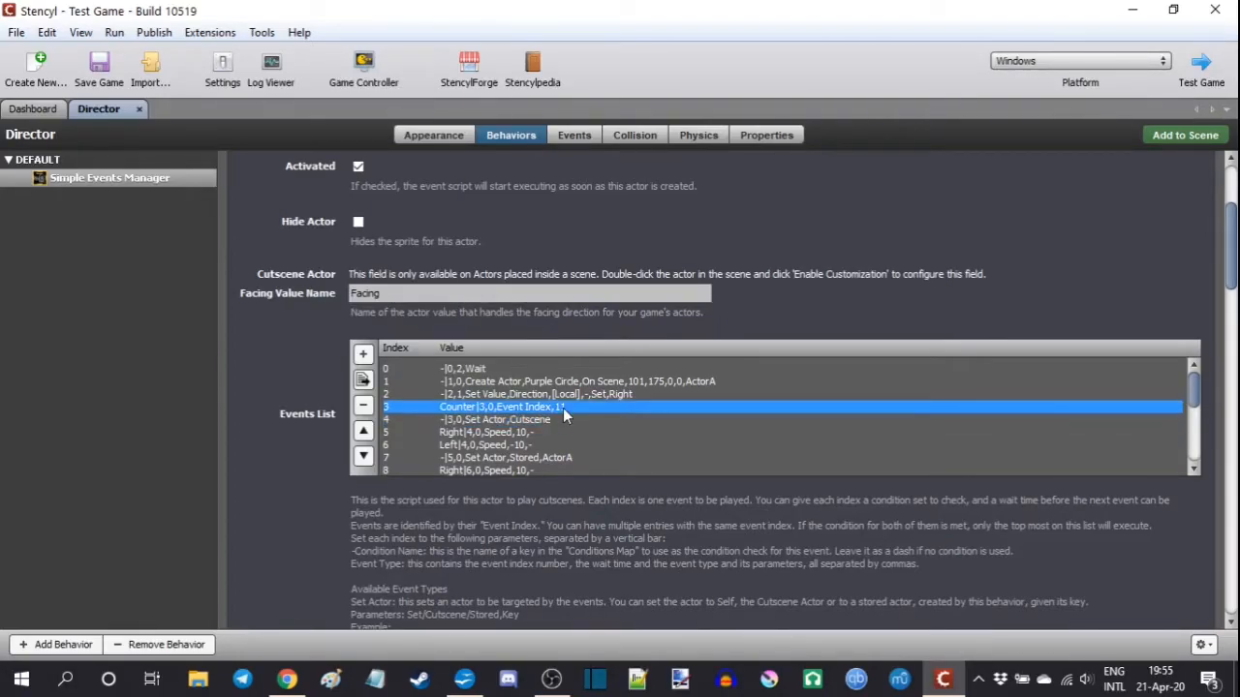
scroll(564, 414, "down", 4)
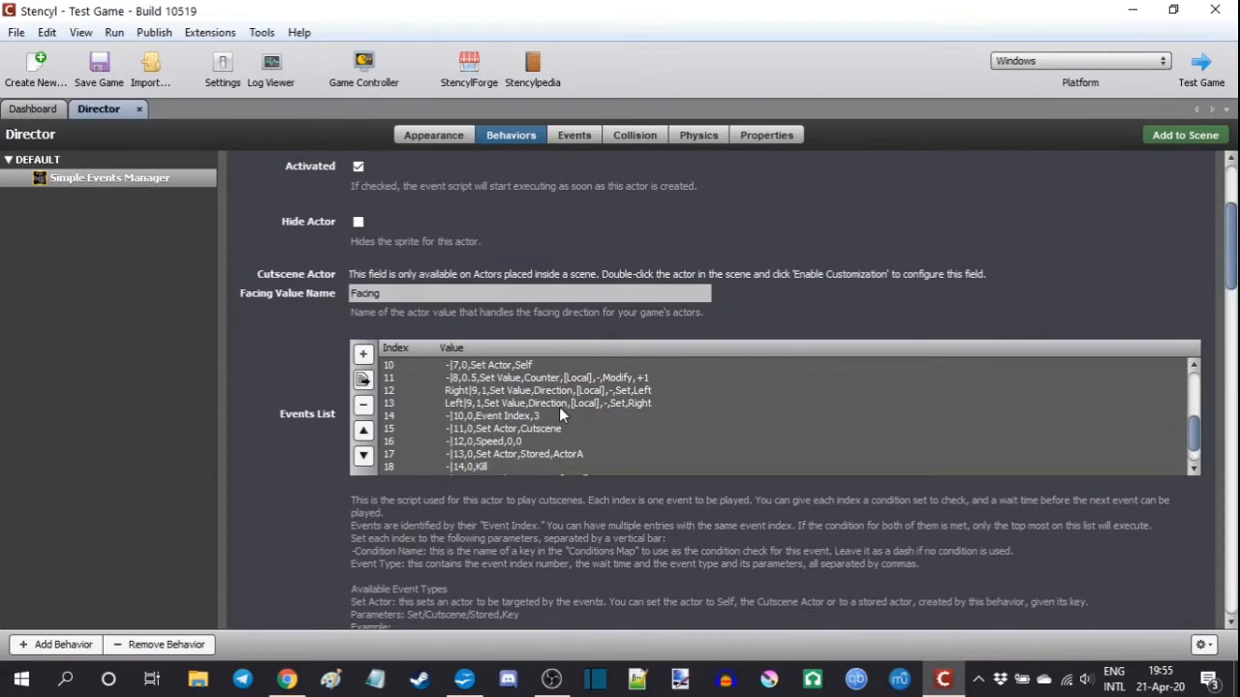
left_click(503, 429)
scroll(581, 429, "up", 4)
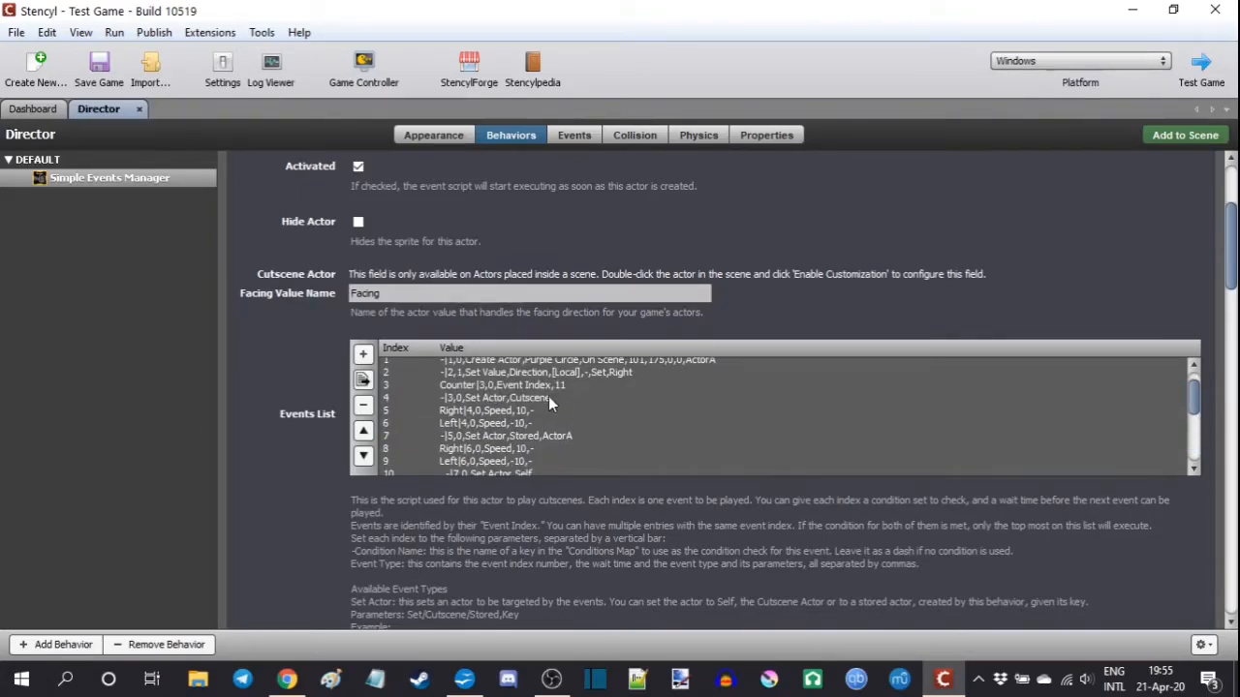
Examine the Set Actor Cutscene event and the Right and Left Speed events at index 4, relating them to the Set Value Direction event.
left_click(550, 401)
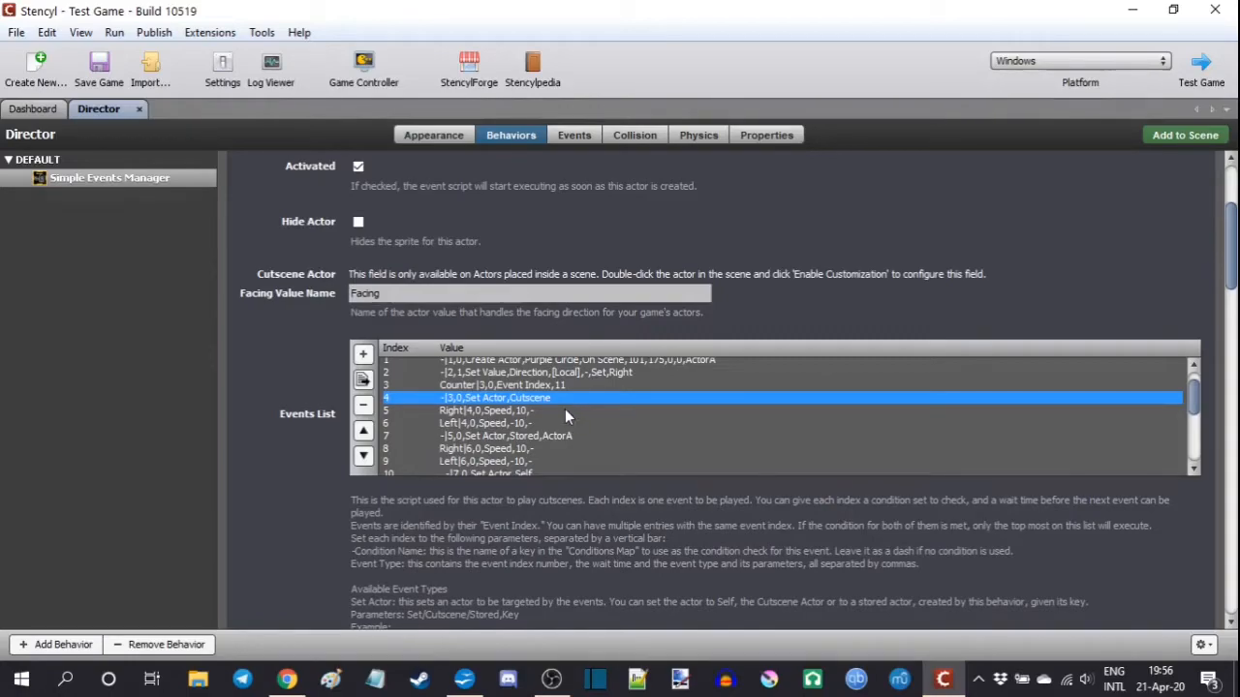
left_click(566, 411)
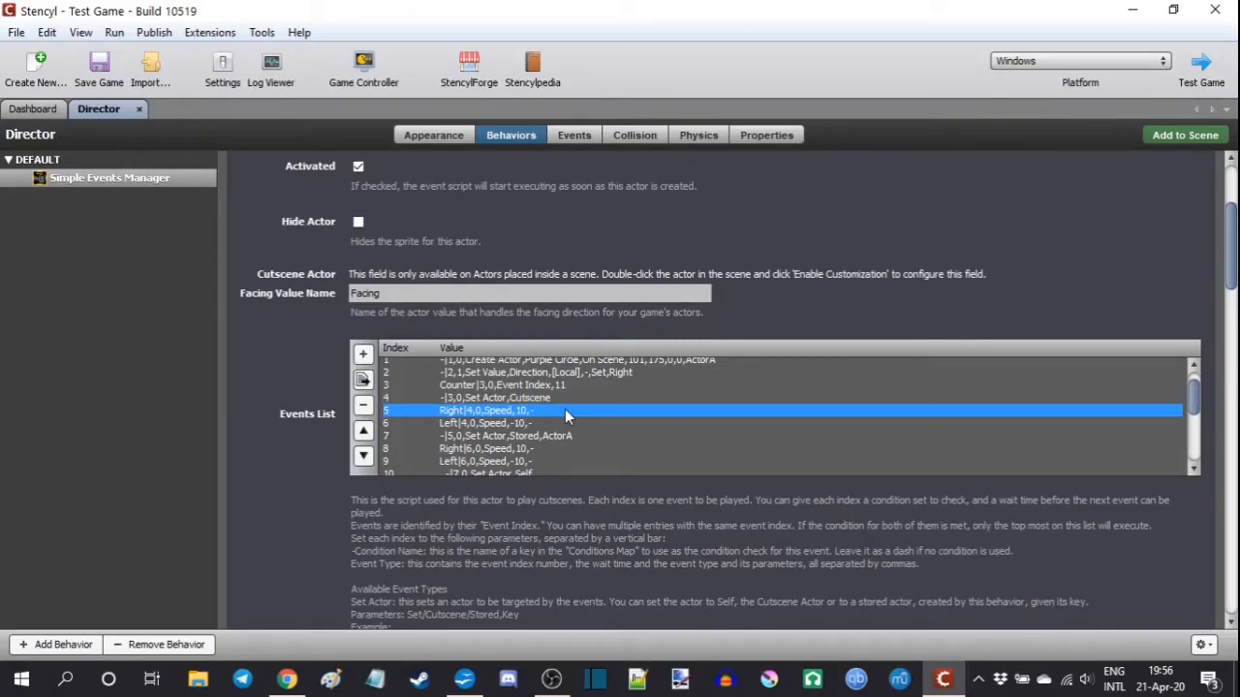
left_click(566, 424)
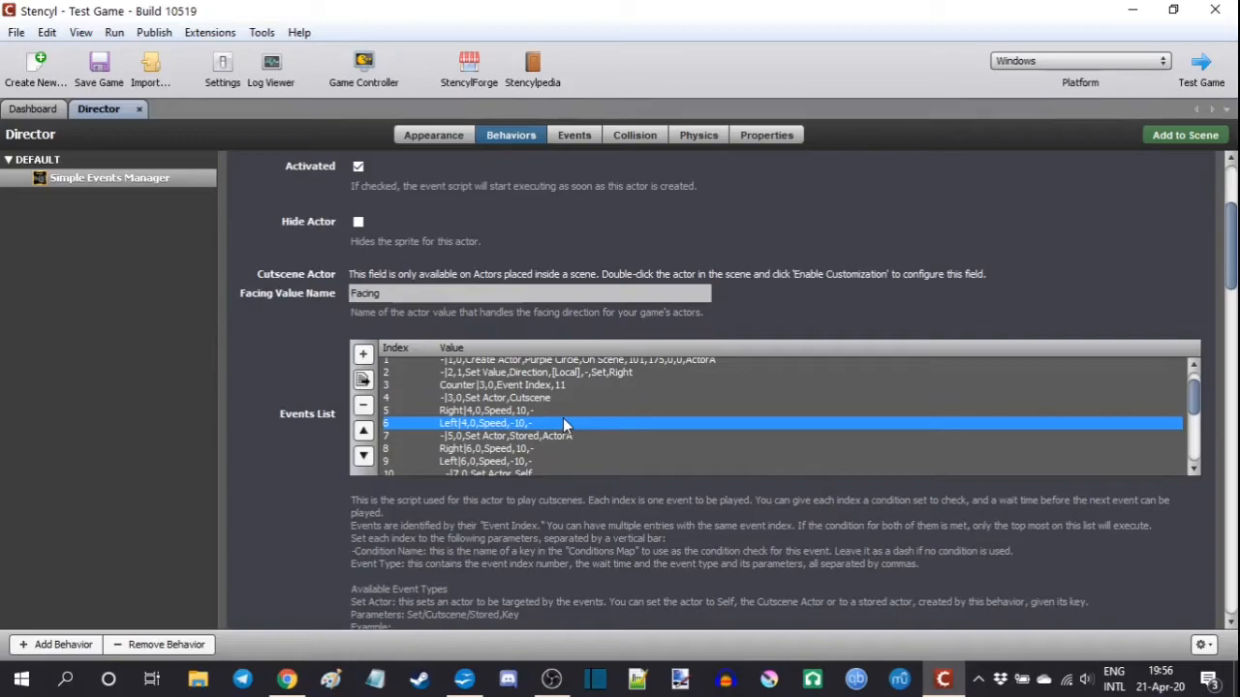
left_click(571, 374)
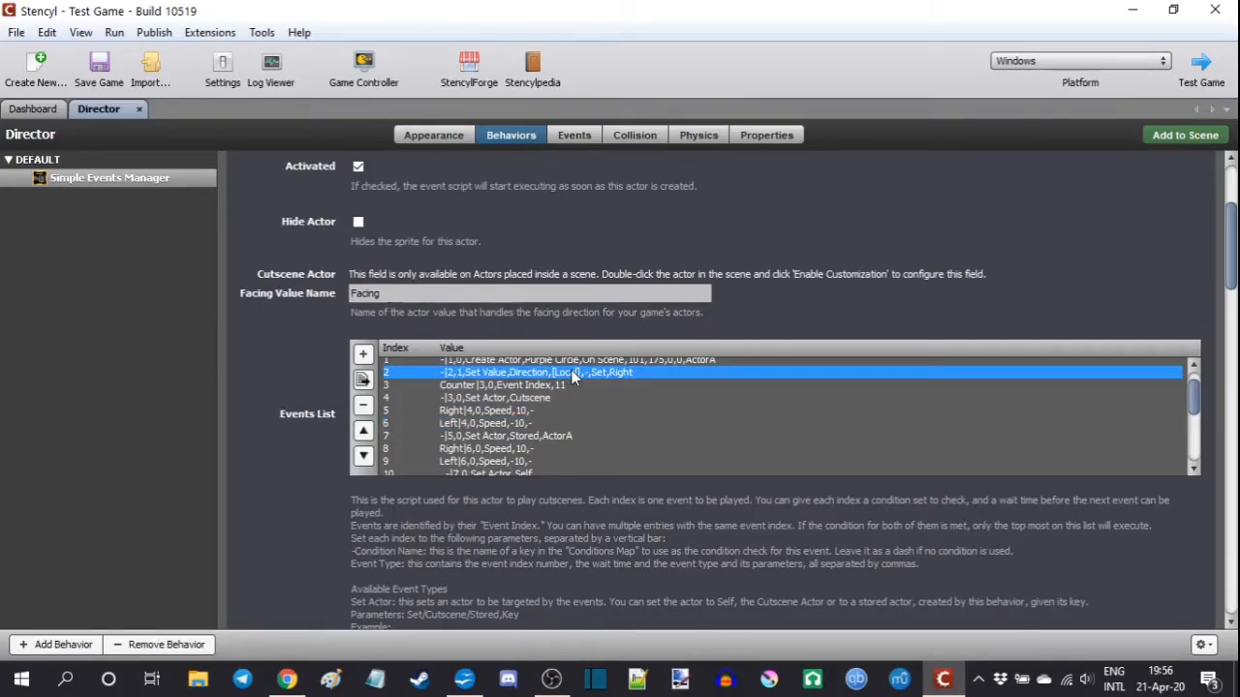
left_click(534, 411)
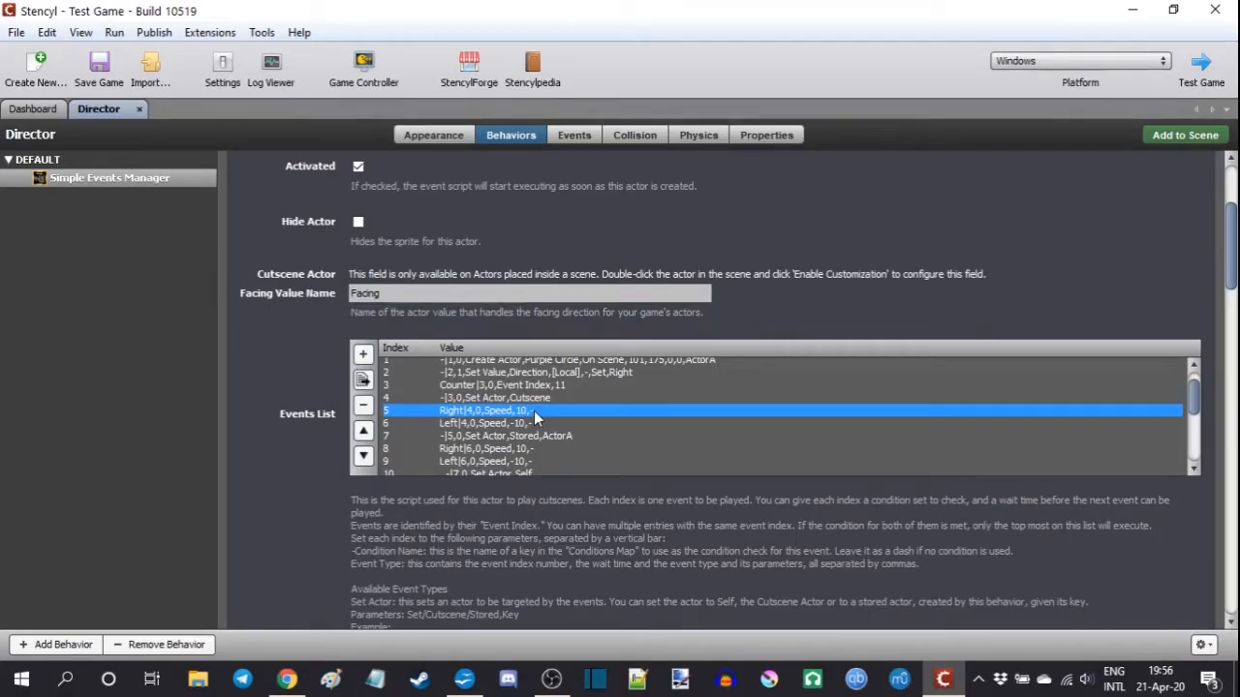
Compare the Set Actor Stored ActorA event at index 5 with the Create Actor event that stores the Purple Circle as ActorA.
left_click(580, 435)
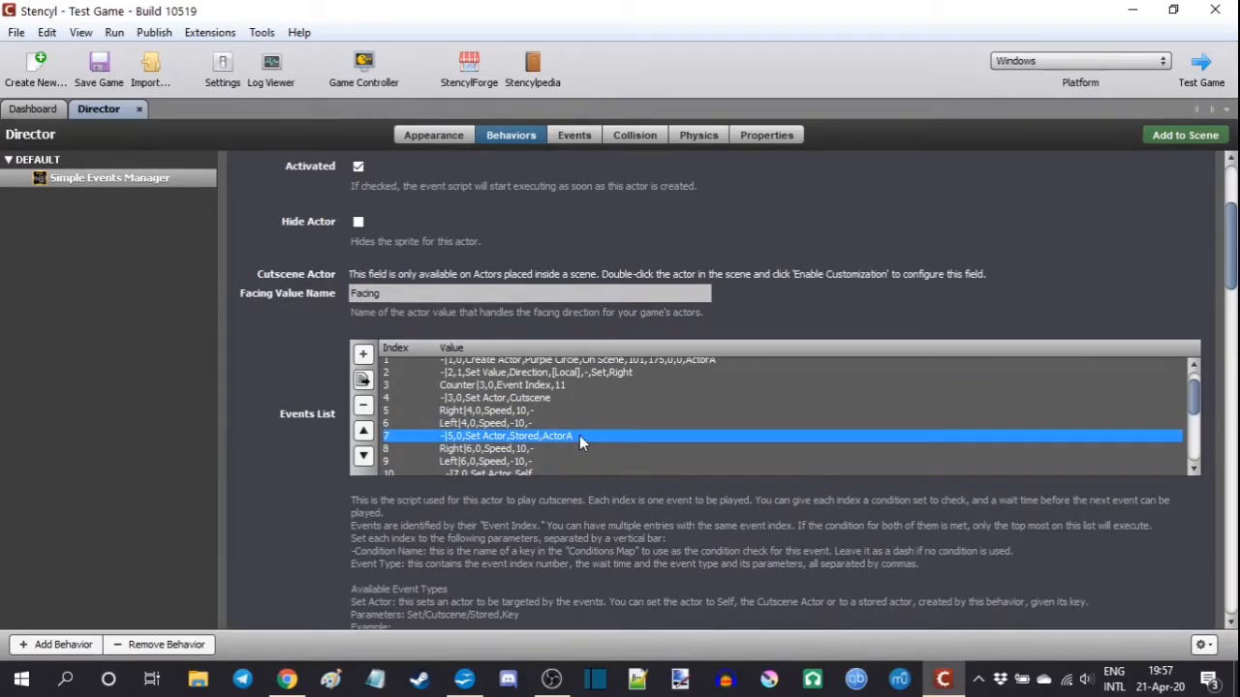
scroll(579, 435, "up", 1)
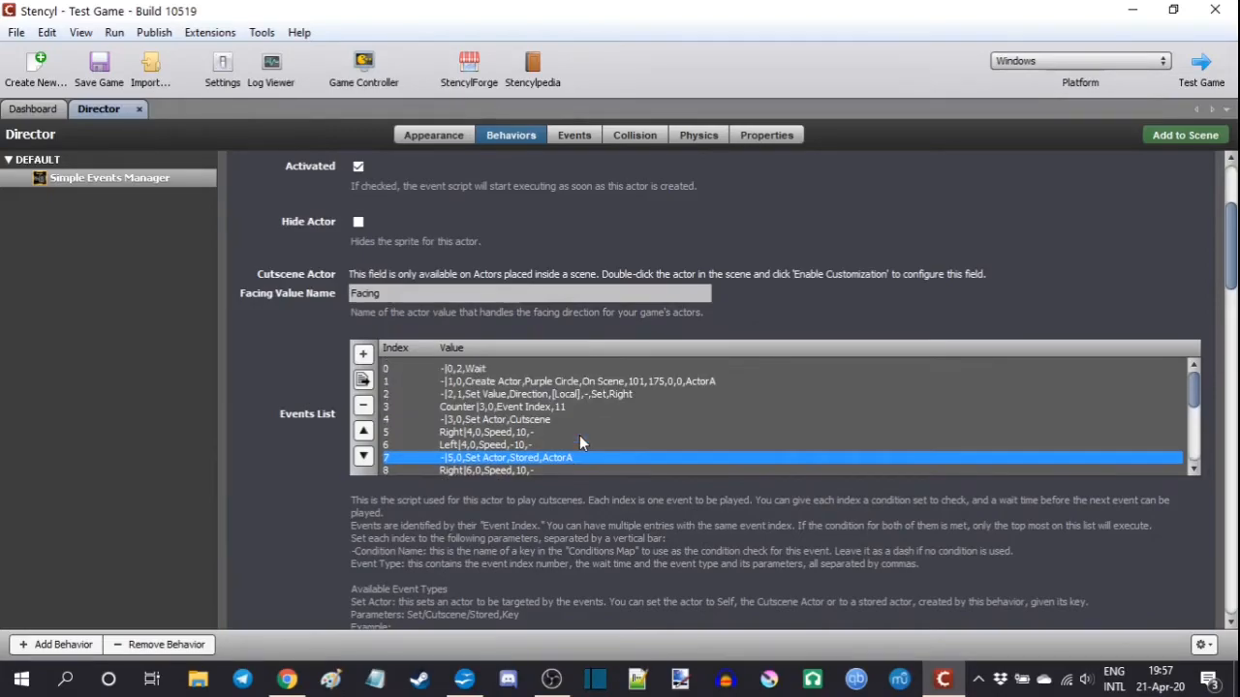
left_click(665, 383)
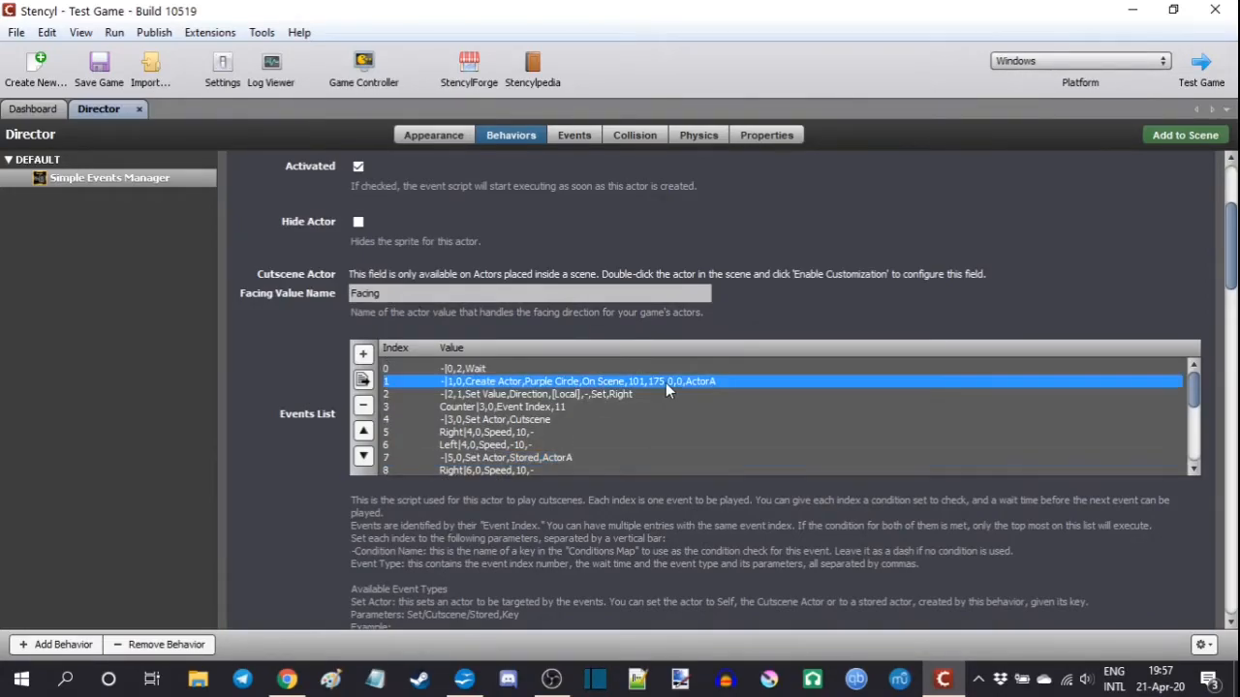
left_click(575, 459)
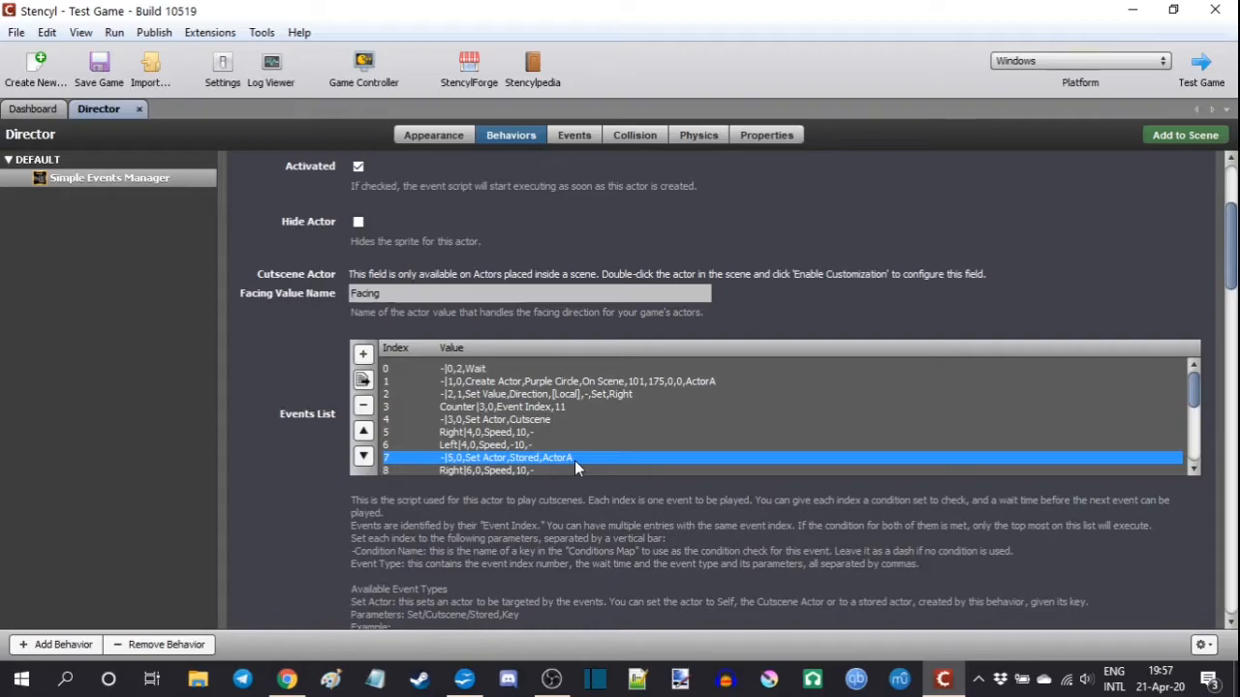
scroll(599, 416, "down", 1)
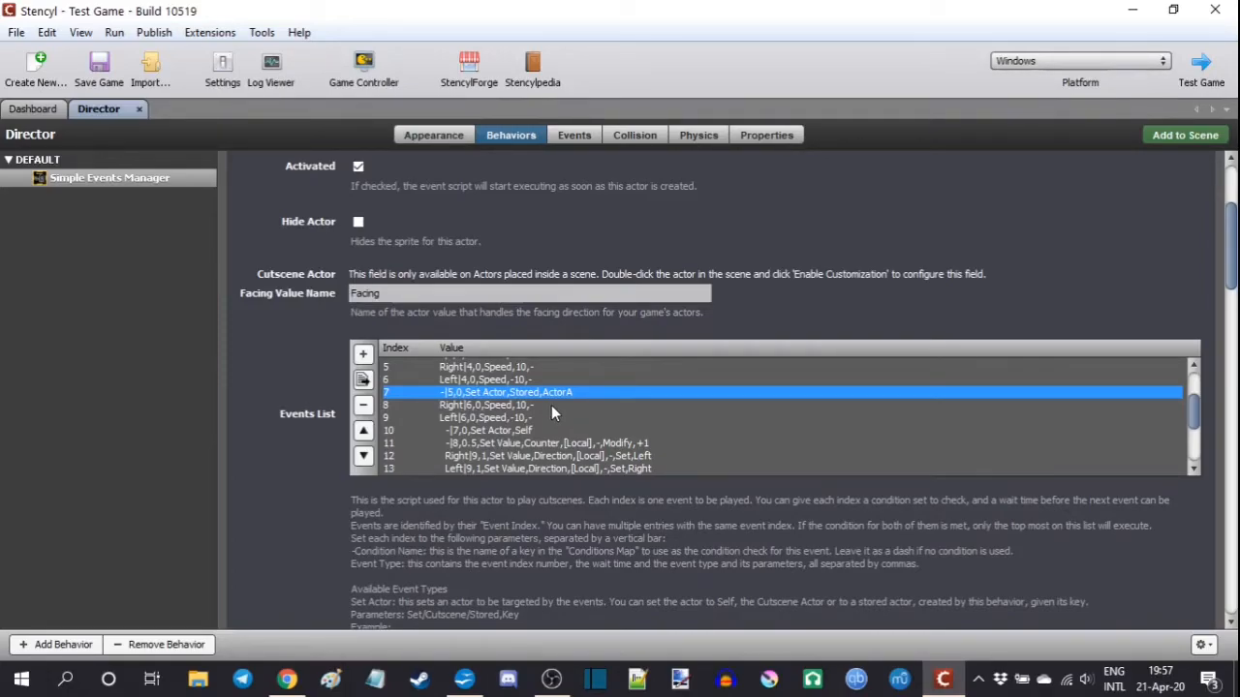
Examine the Right and Left Speed events at index 6, followed by the Set Actor Self and Counter +1 events.
left_click(551, 408)
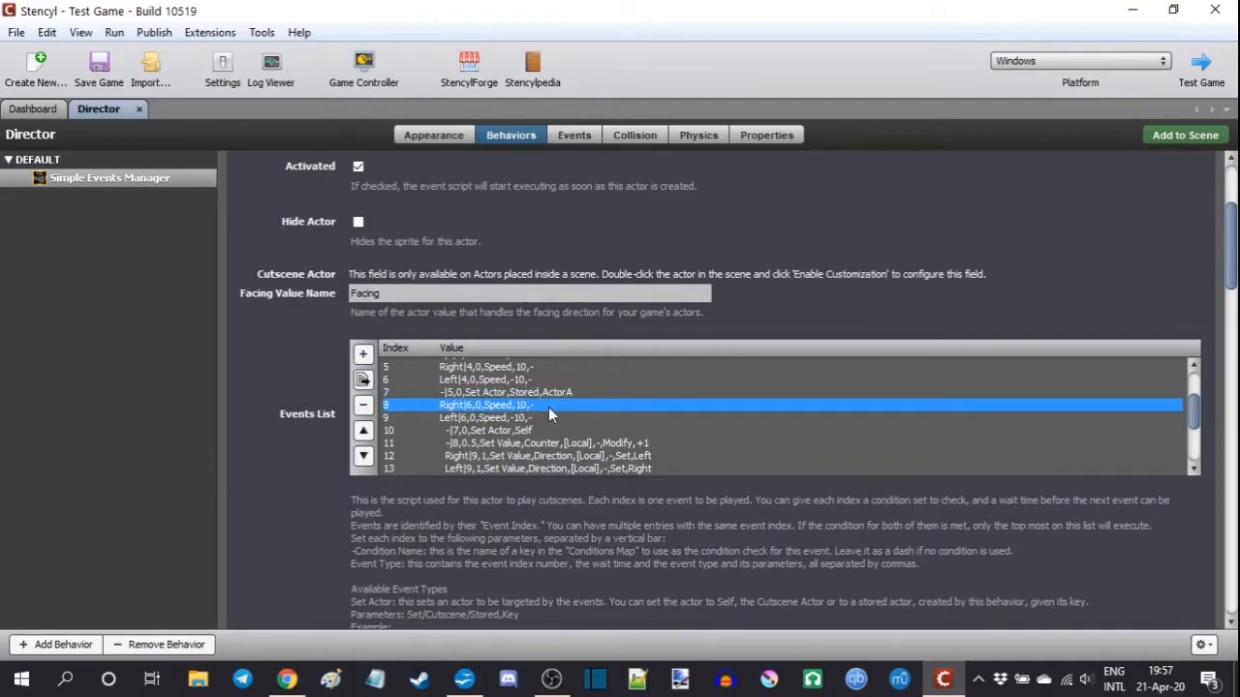
left_click(538, 418)
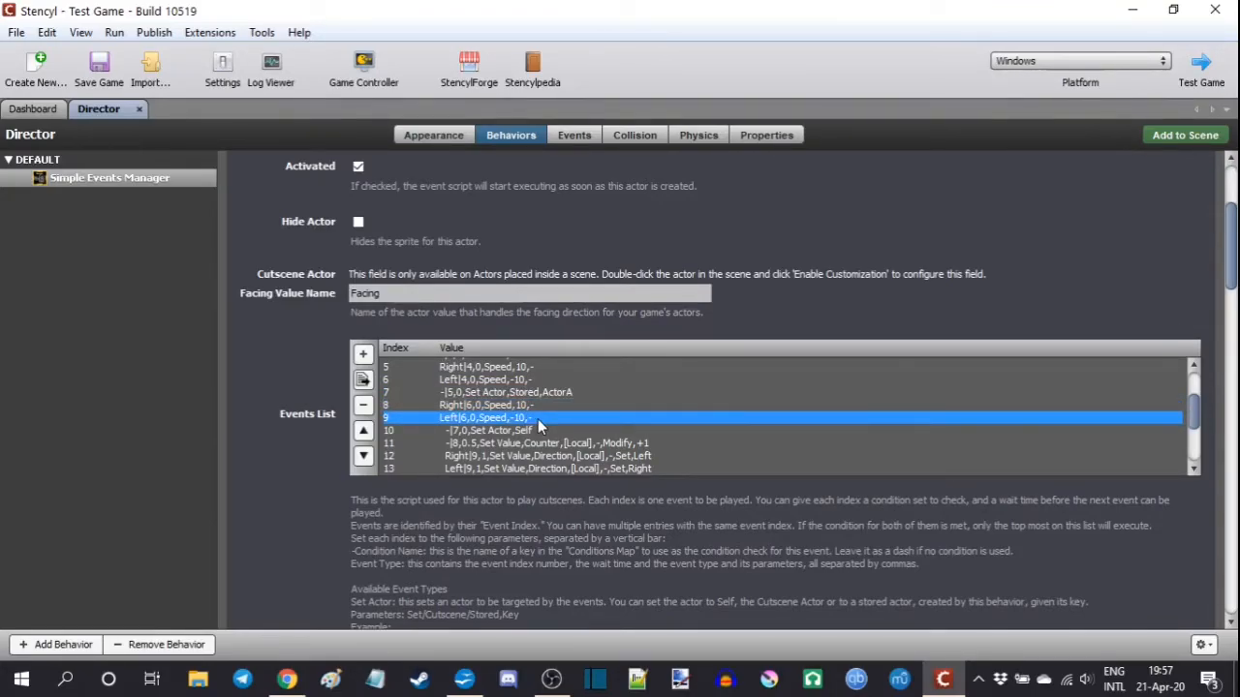
left_click(543, 431)
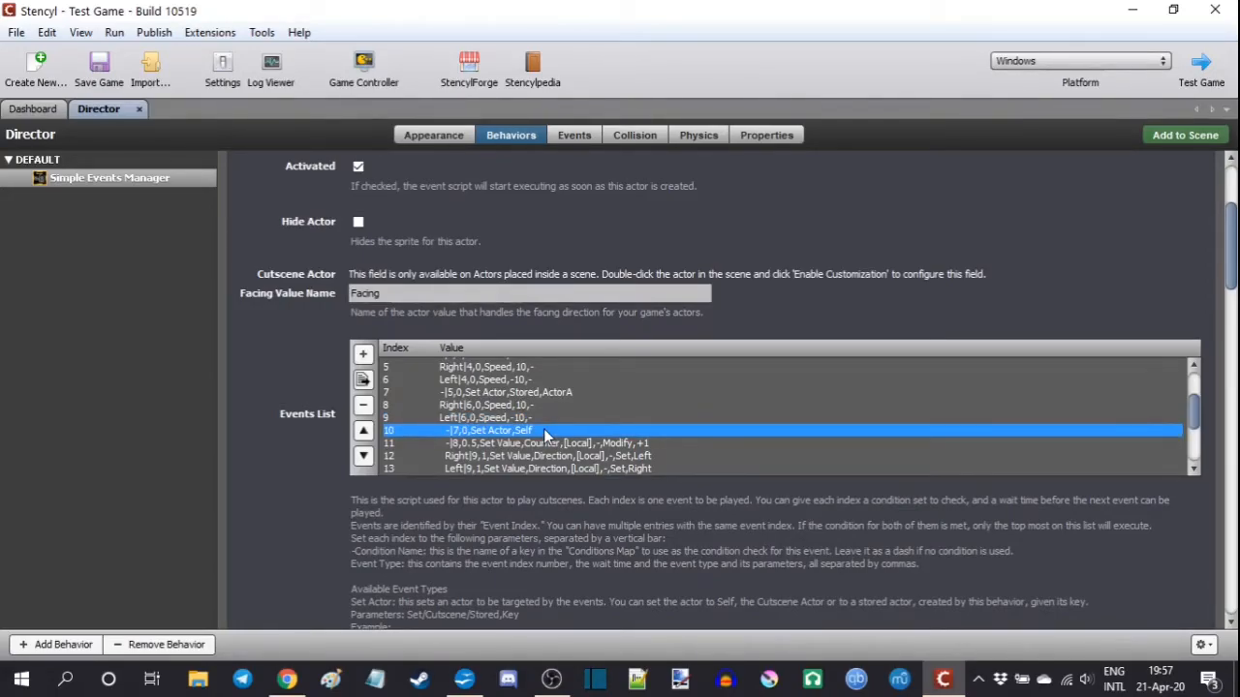
left_click(606, 444)
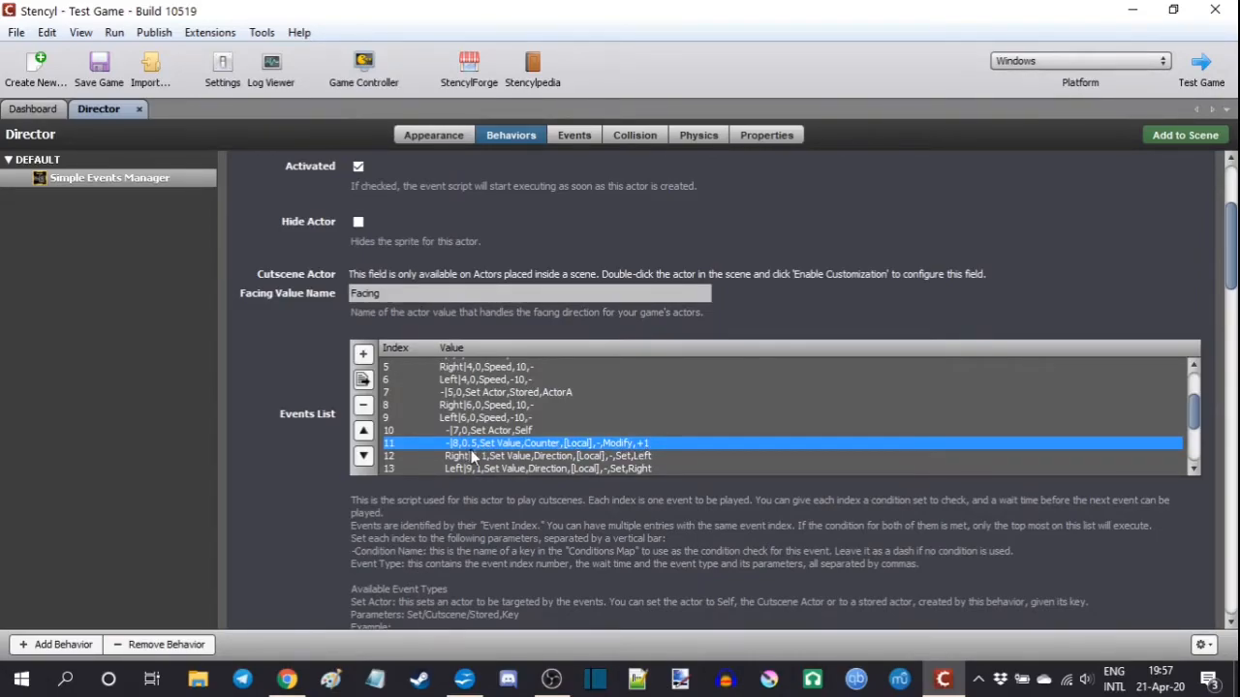
Examine the two Direction-switching events at index 9 and trace the Event Index jump at event 10 back to event 3.
scroll(609, 418, "down", 2)
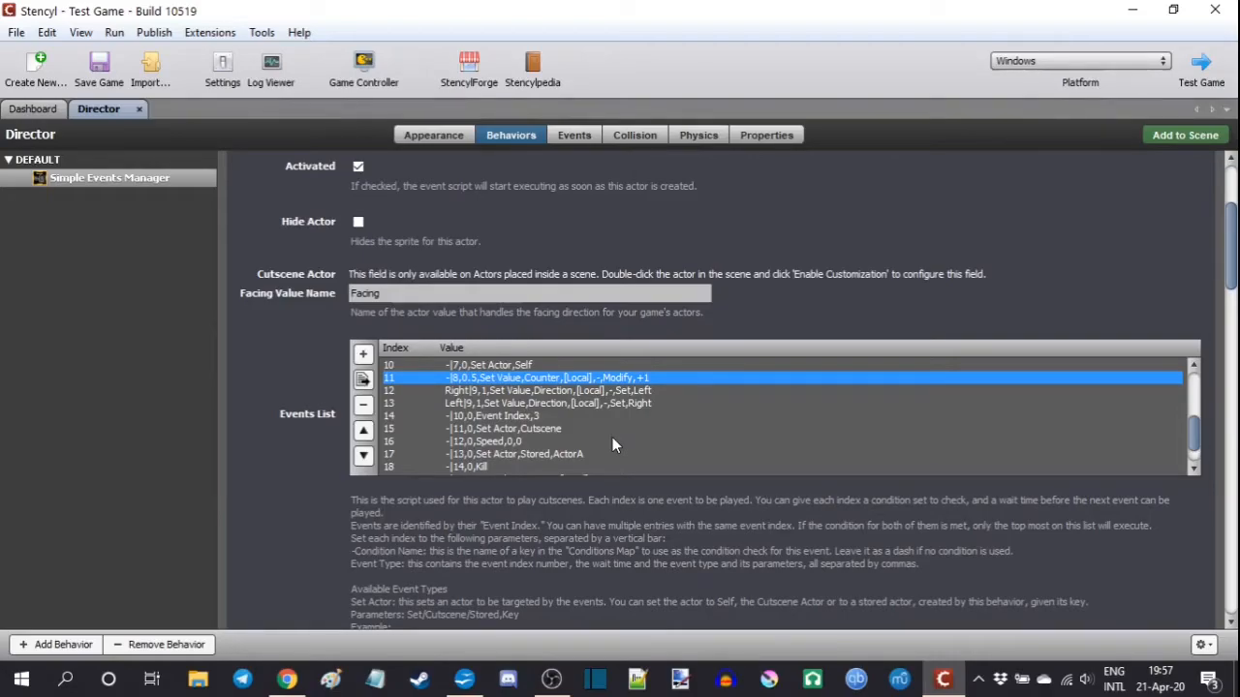
left_click(632, 392)
left_click(638, 403)
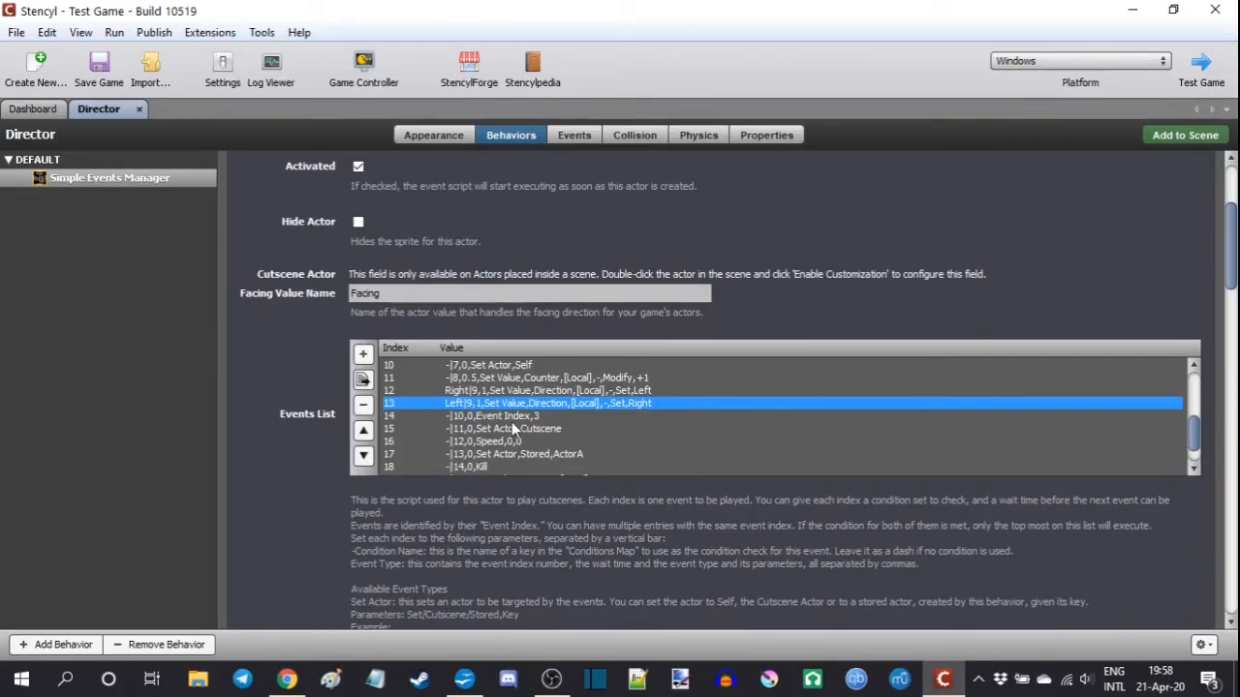
left_click(549, 416)
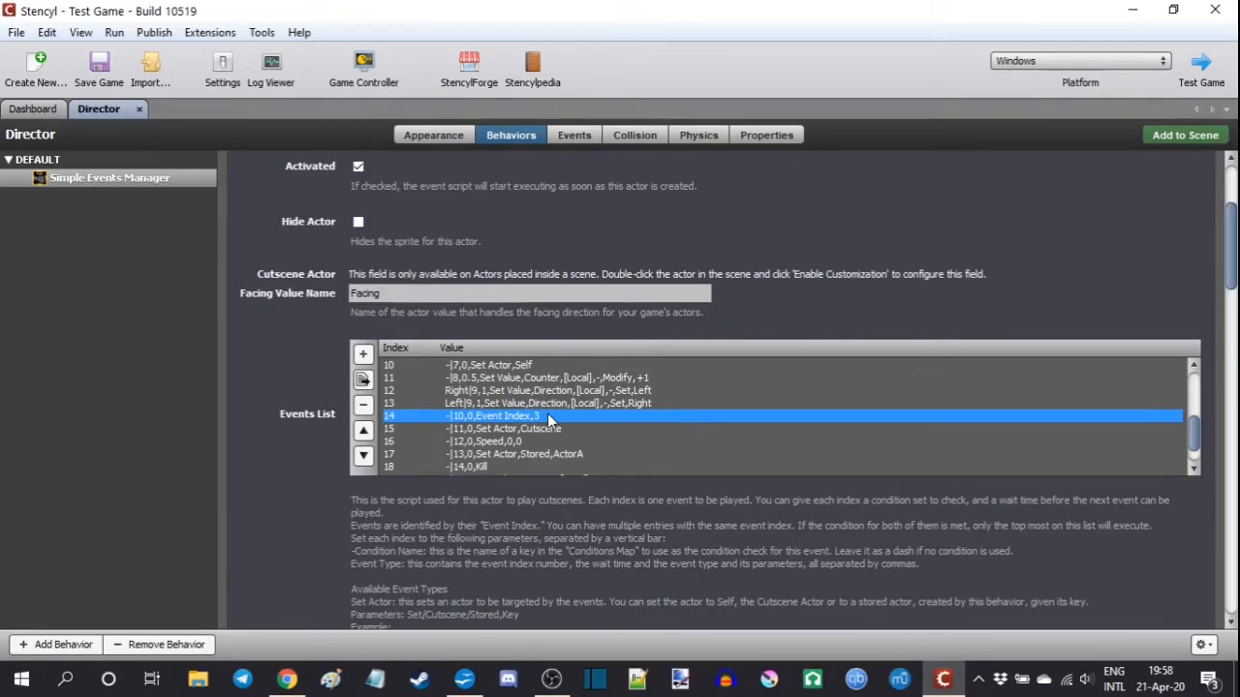
scroll(547, 414, "up", 3)
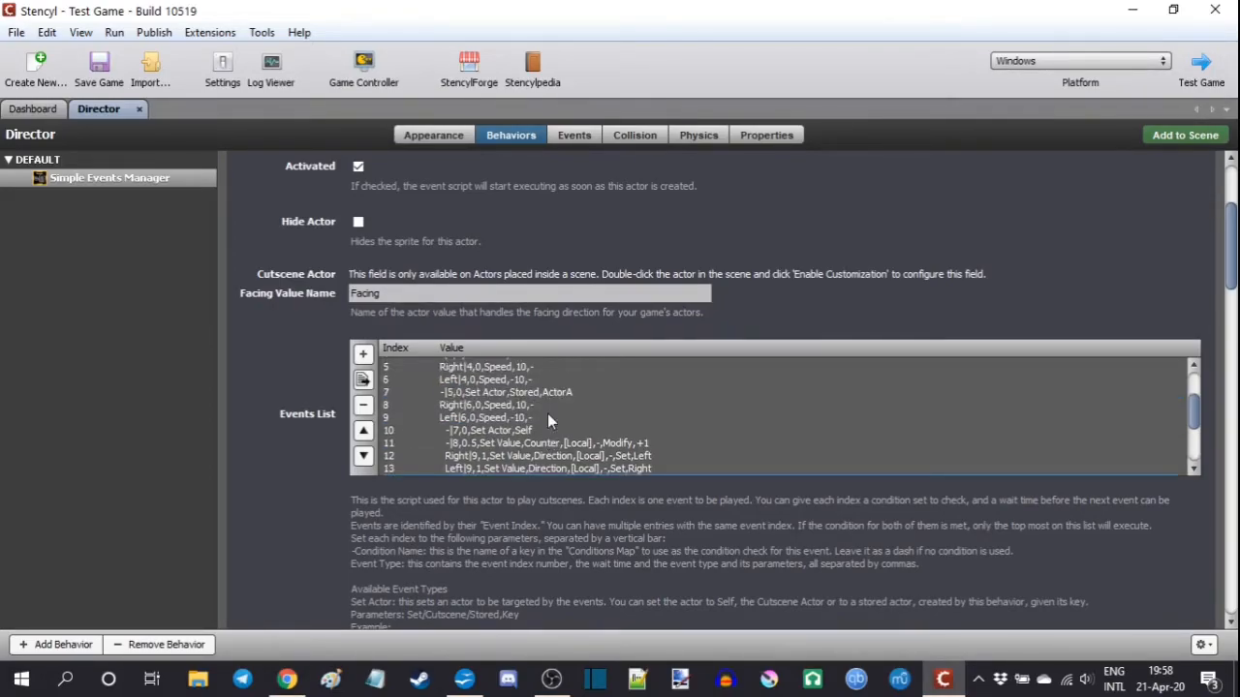
left_click(537, 399)
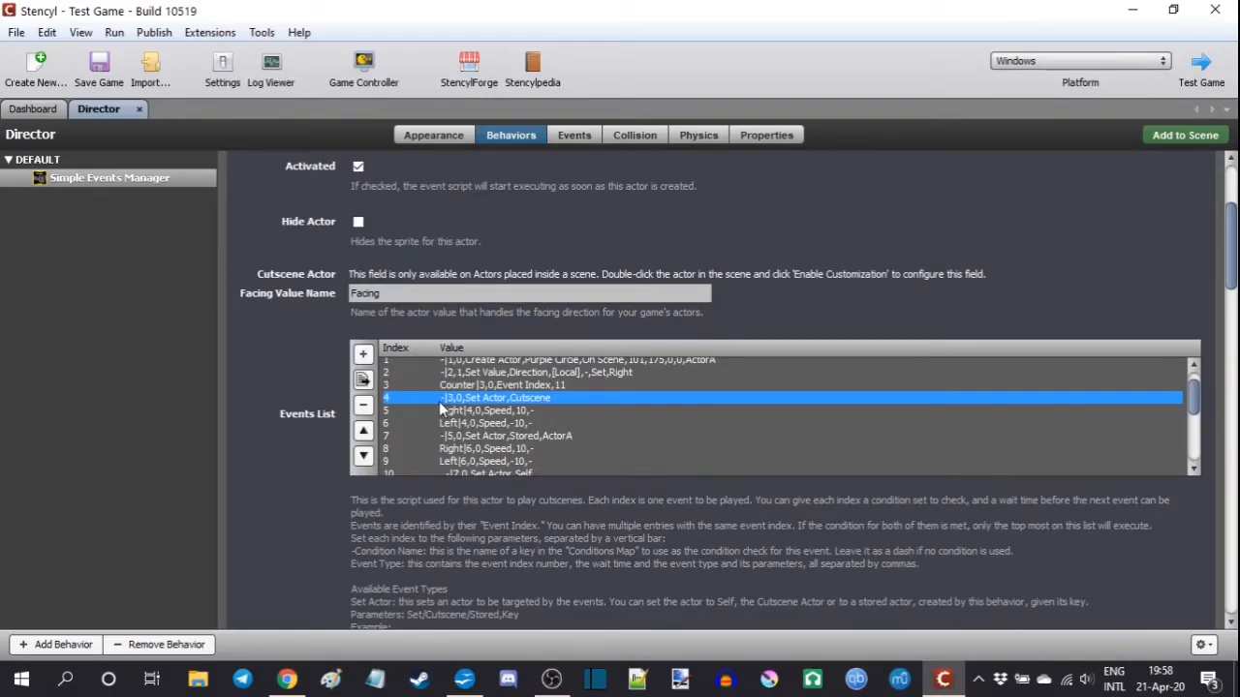
Check the Counter condition in the Conditions Map and follow the Counter-conditioned jump in the Events List to event 11.
scroll(339, 443, "down", 10)
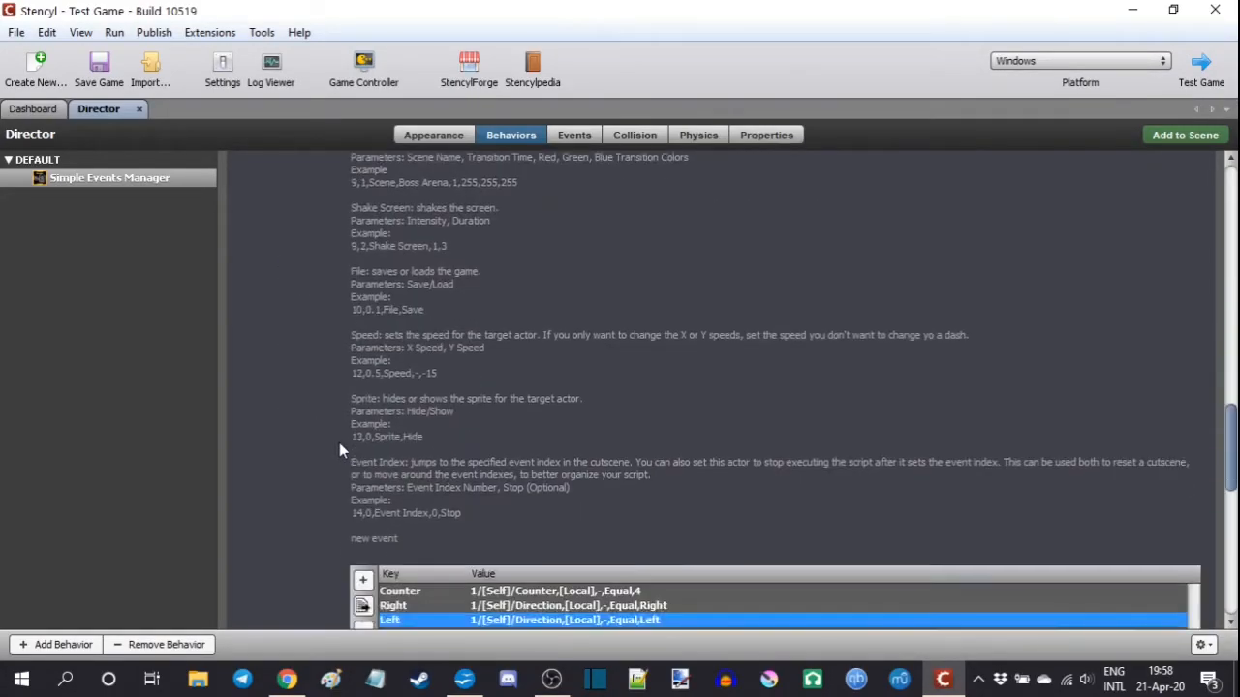
left_click(397, 351)
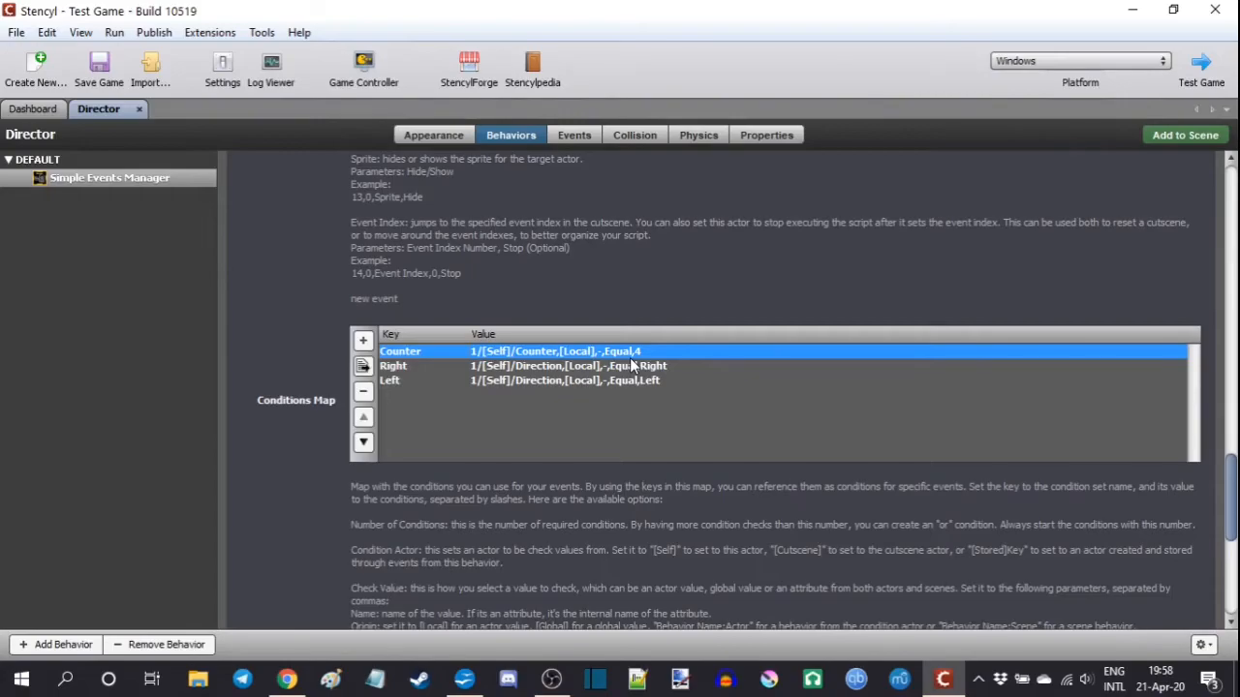
scroll(323, 349, "up", 10)
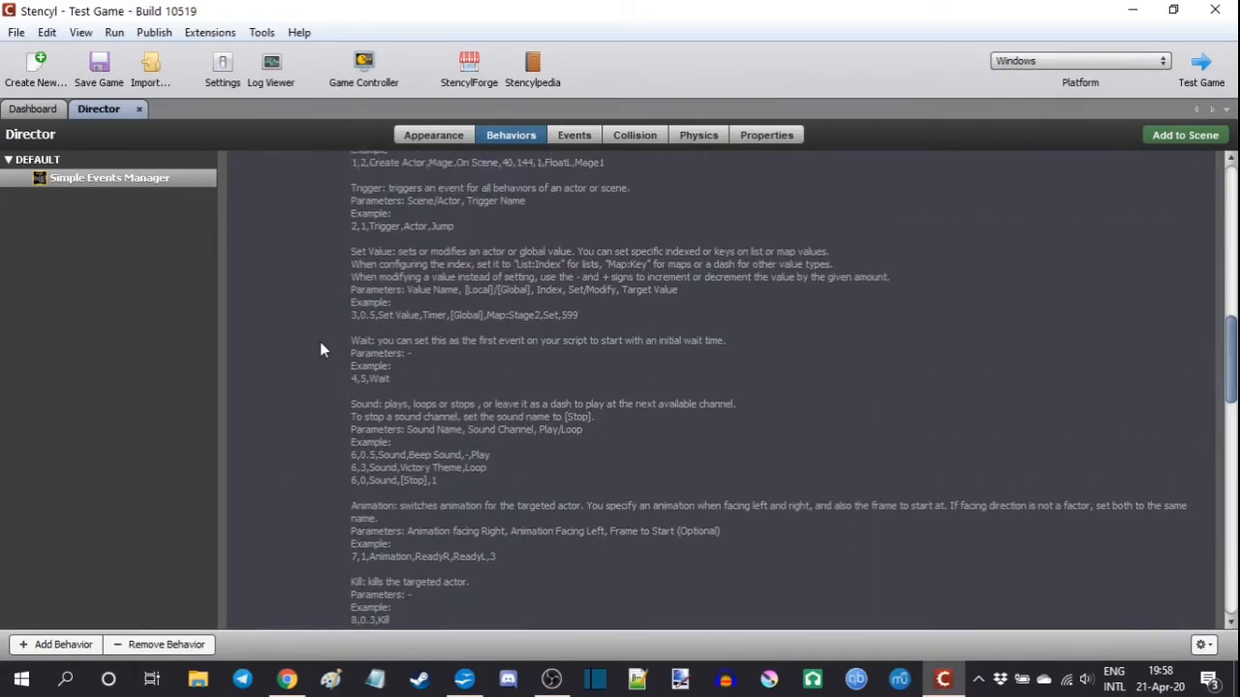
scroll(323, 349, "up", 6)
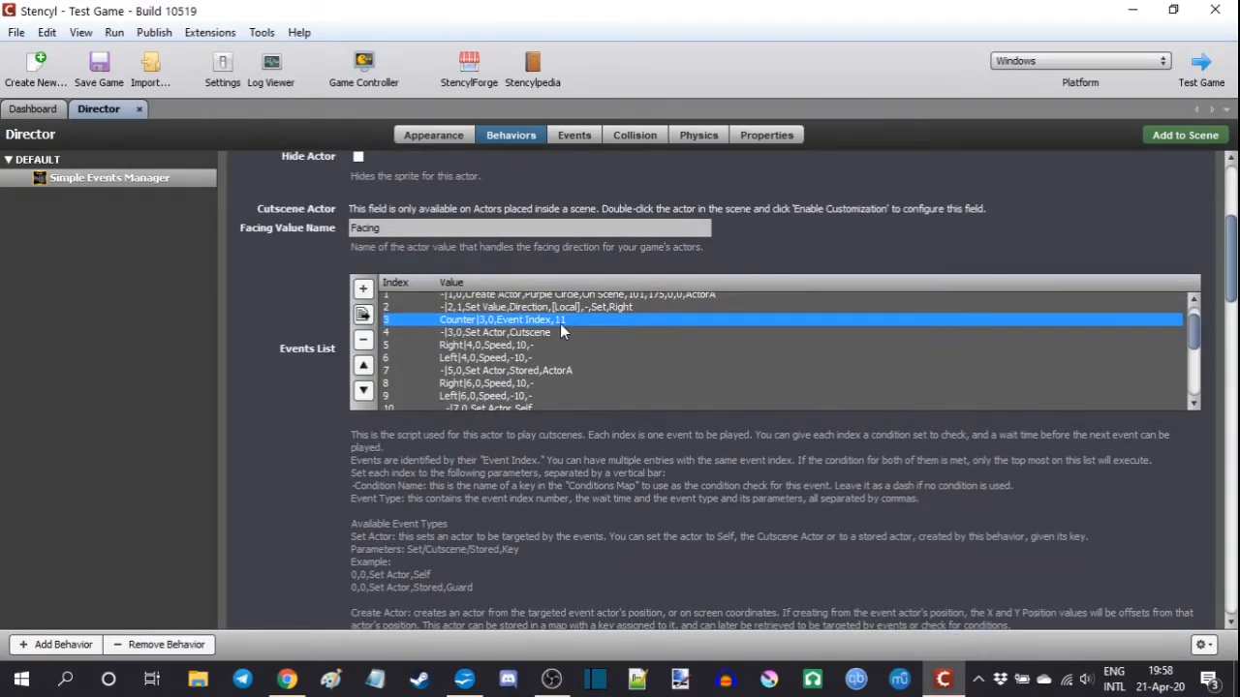
scroll(560, 328, "down", 4)
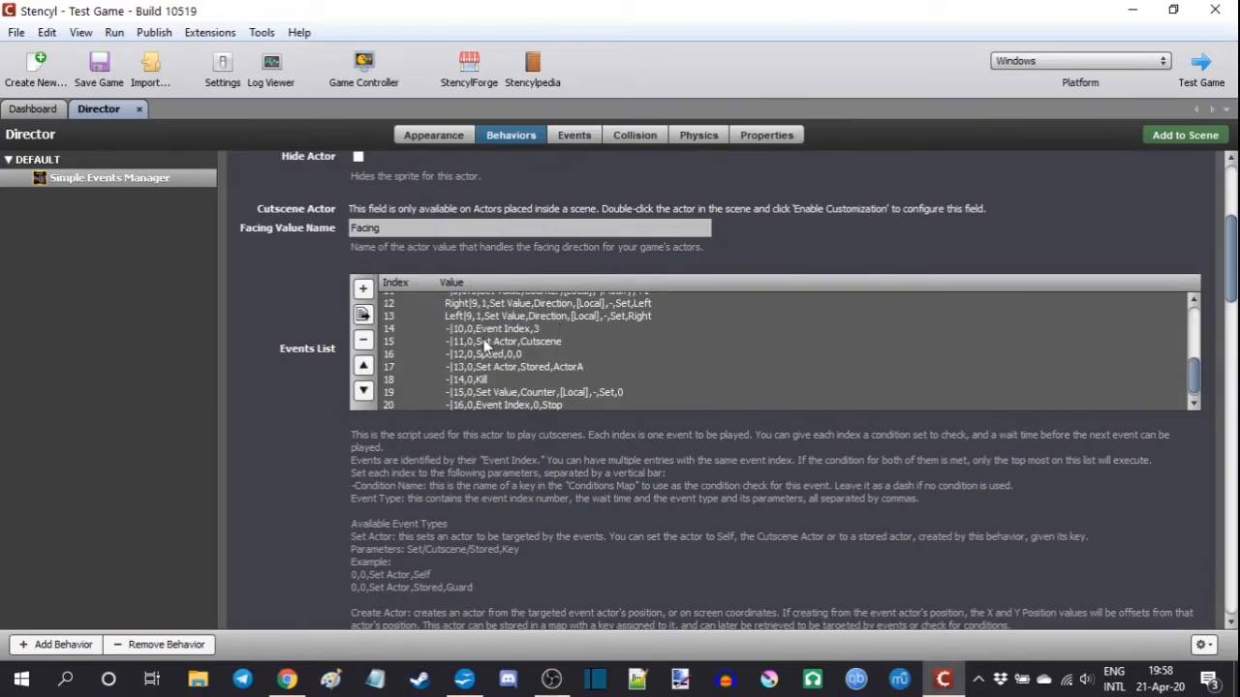
Examine the closing events 11 to 16, from Set Actor Cutscene through Speed, Kill and the Counter reset to Event Index 0, Stop.
left_click(474, 343)
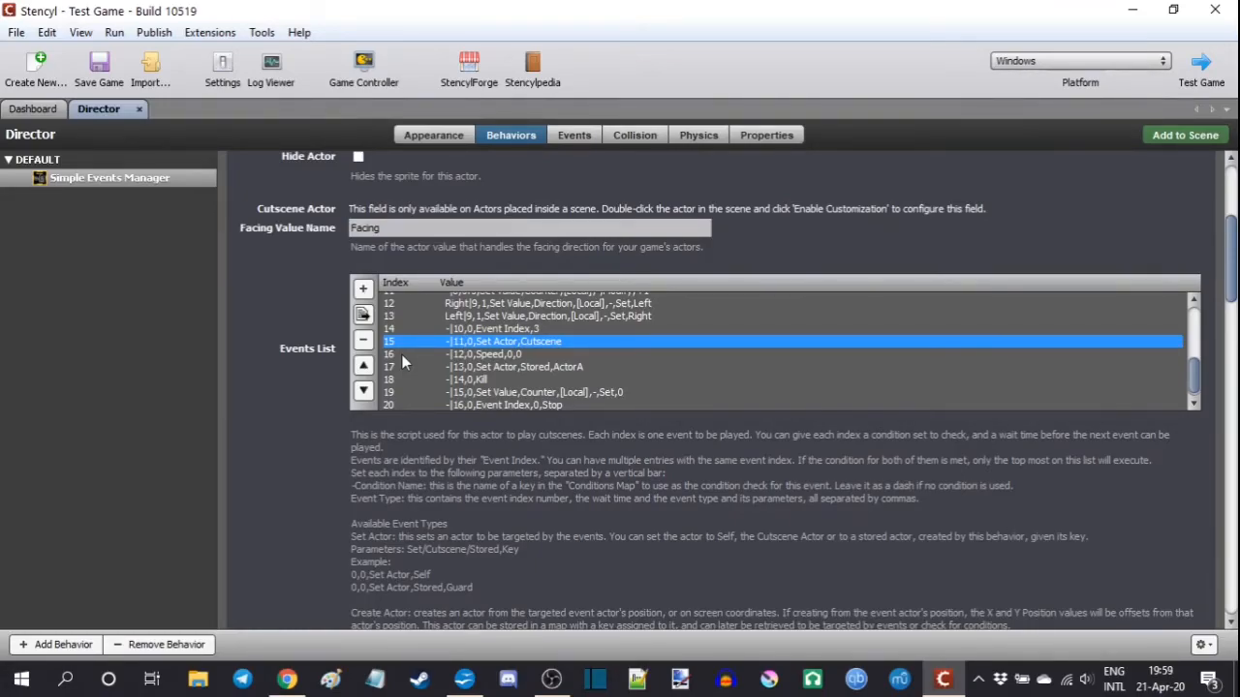
left_click(511, 353)
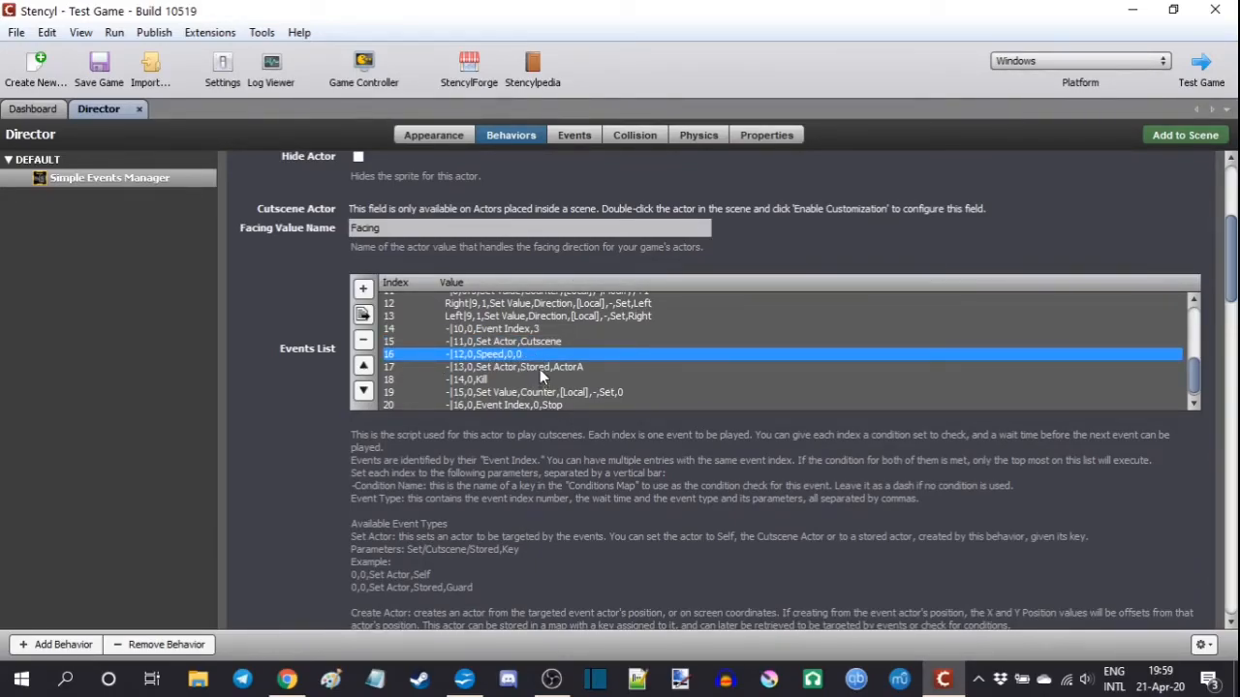
left_click(535, 369)
left_click(516, 380)
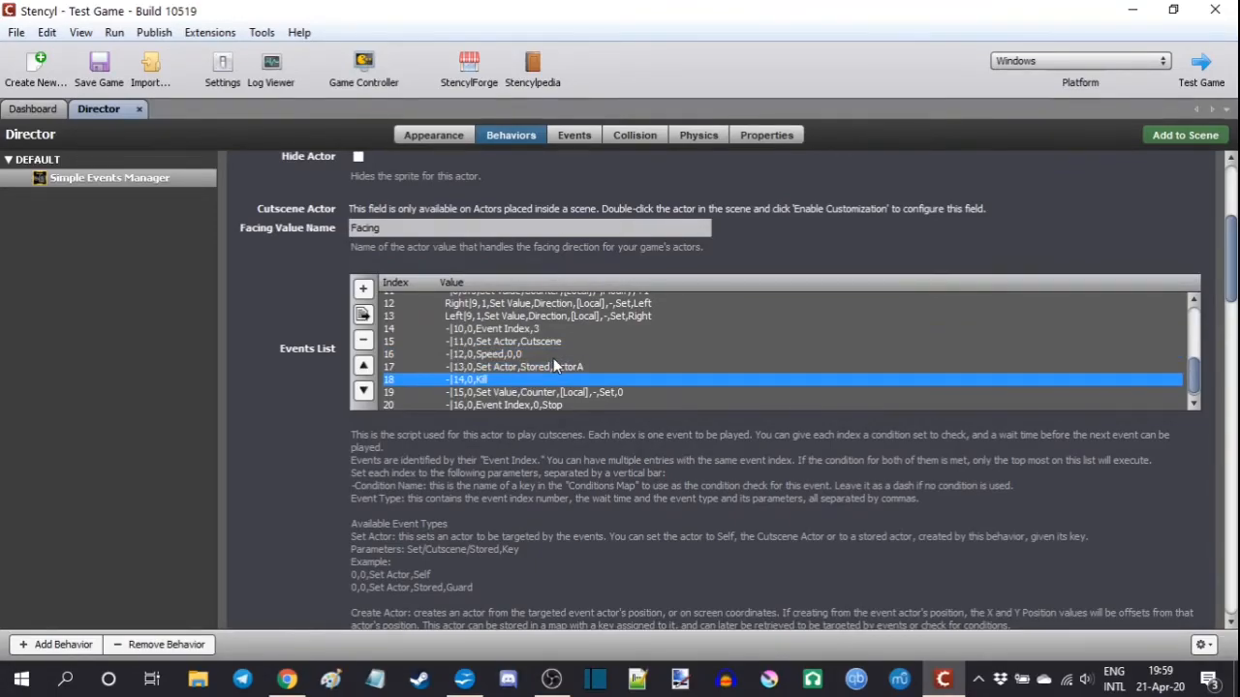
scroll(554, 365, "down", 1)
left_click(573, 387)
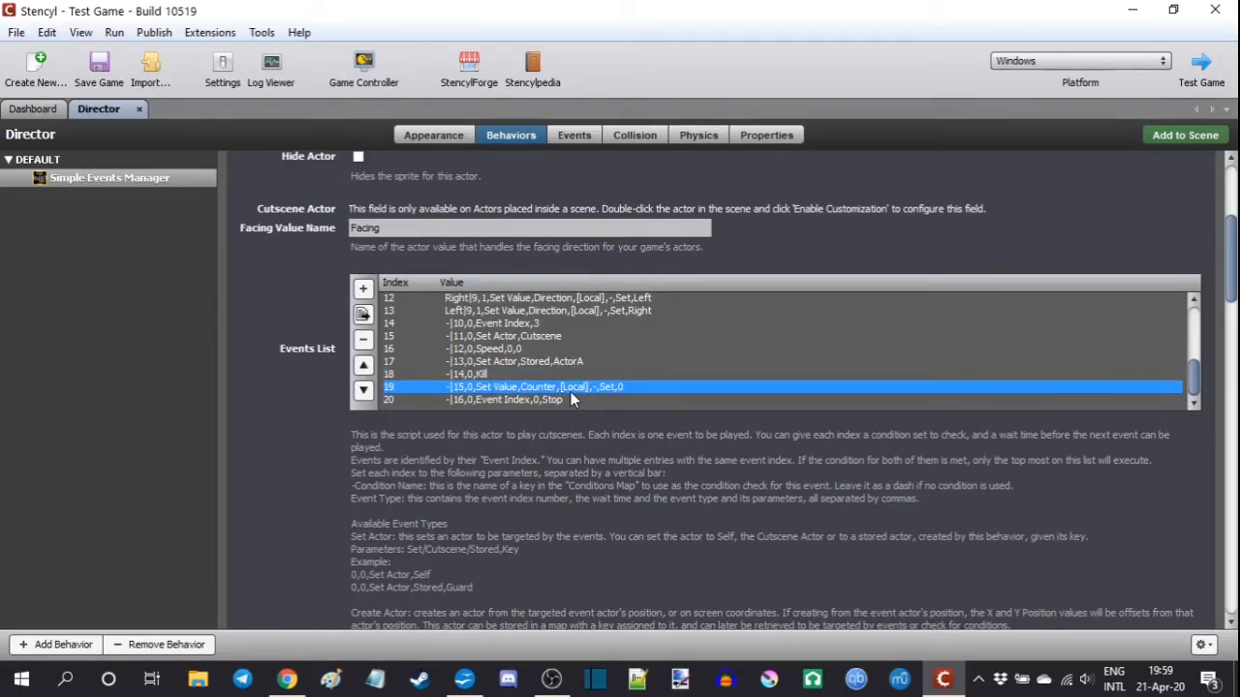
left_click(562, 407)
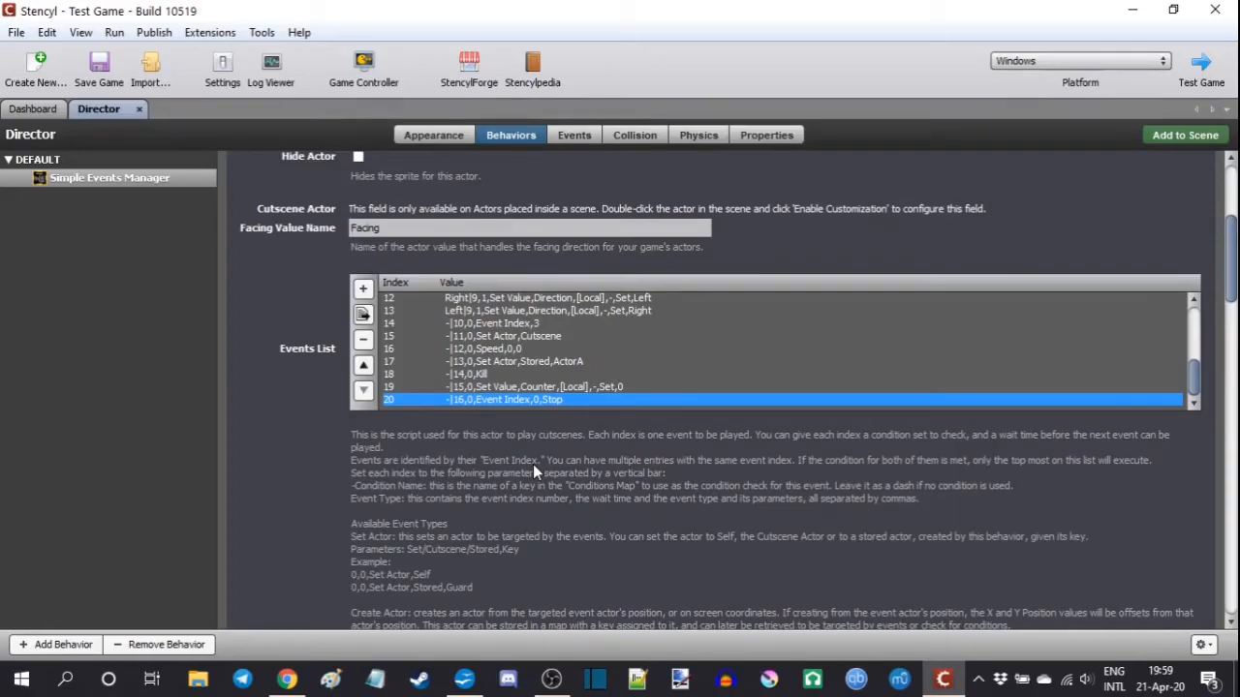
Open Test Scene from the game's scenes.
left_click(35, 108)
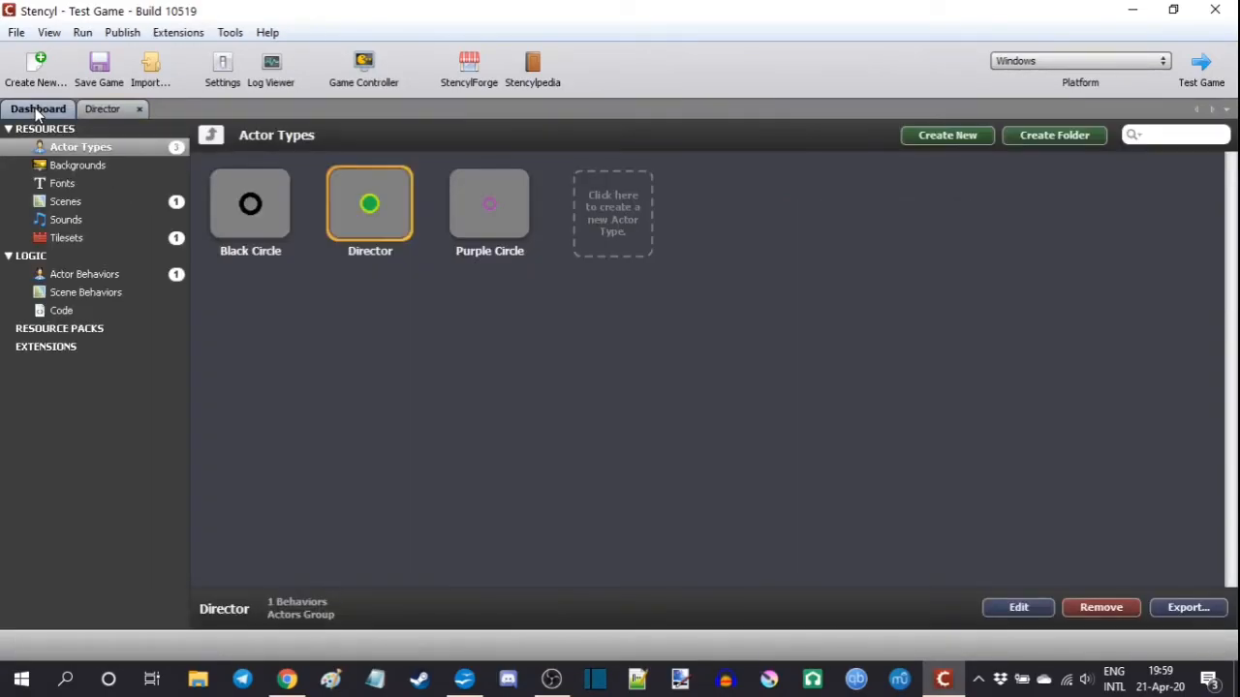
left_click(67, 202)
double_click(252, 245)
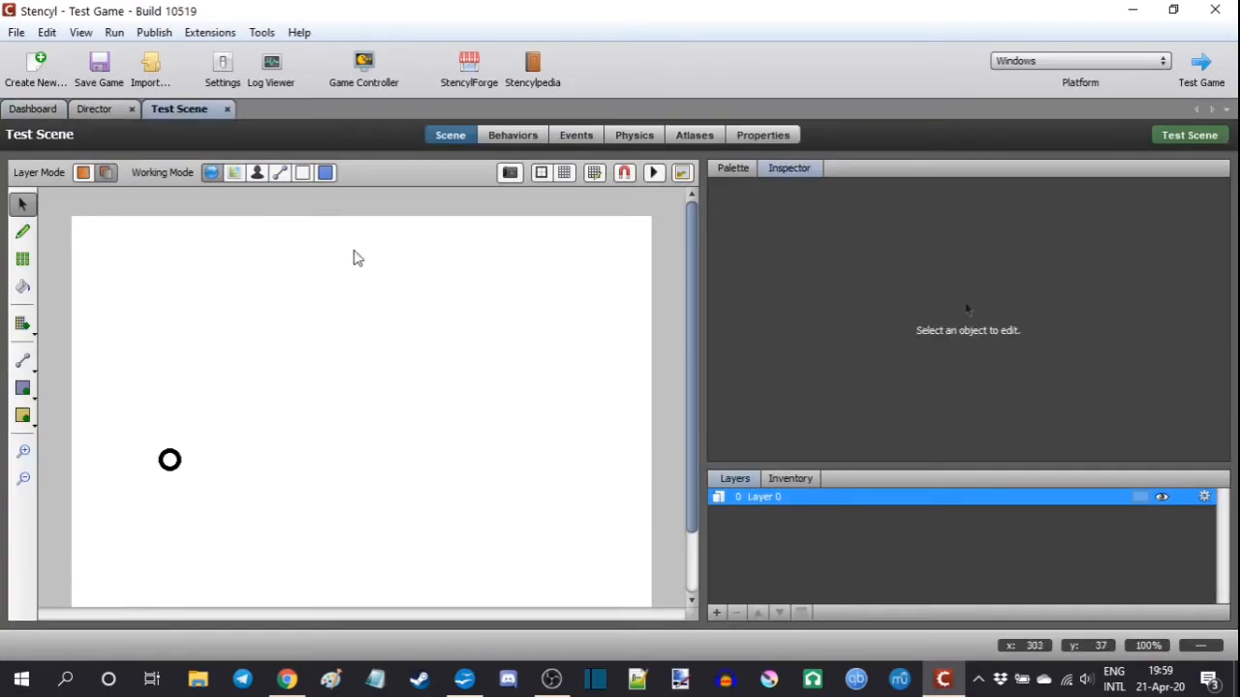
Place a Director actor near the upper-left corner of Test Scene, at about X 32, Y 32.
left_click(734, 168)
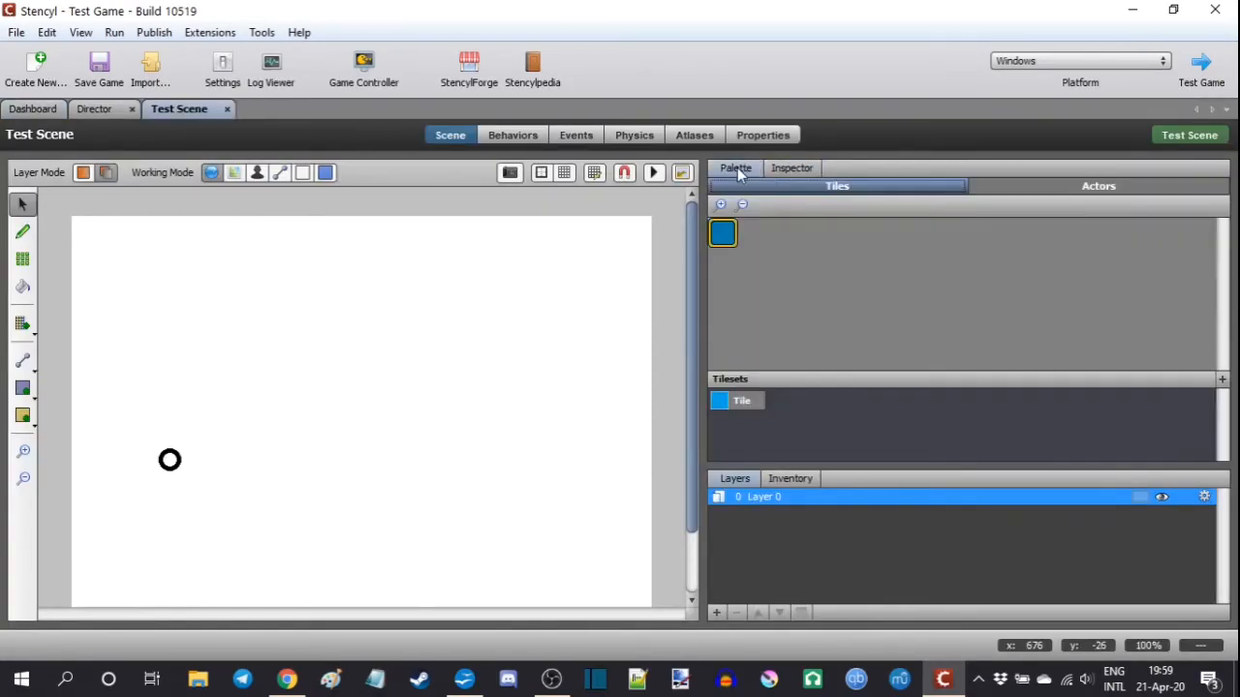
left_click(1032, 189)
left_click(804, 254)
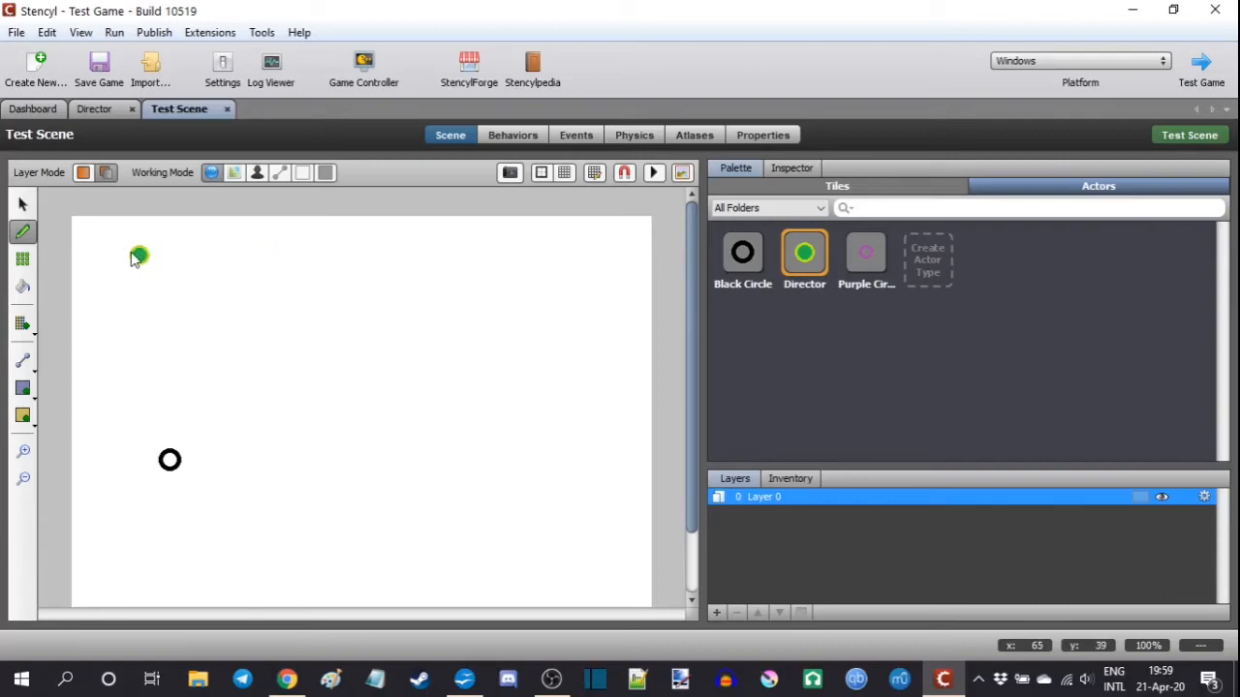
left_click(114, 260)
Enable customization for the Director placed in Test Scene and set its Cutscene Actor to Black Circle.
left_click(22, 204)
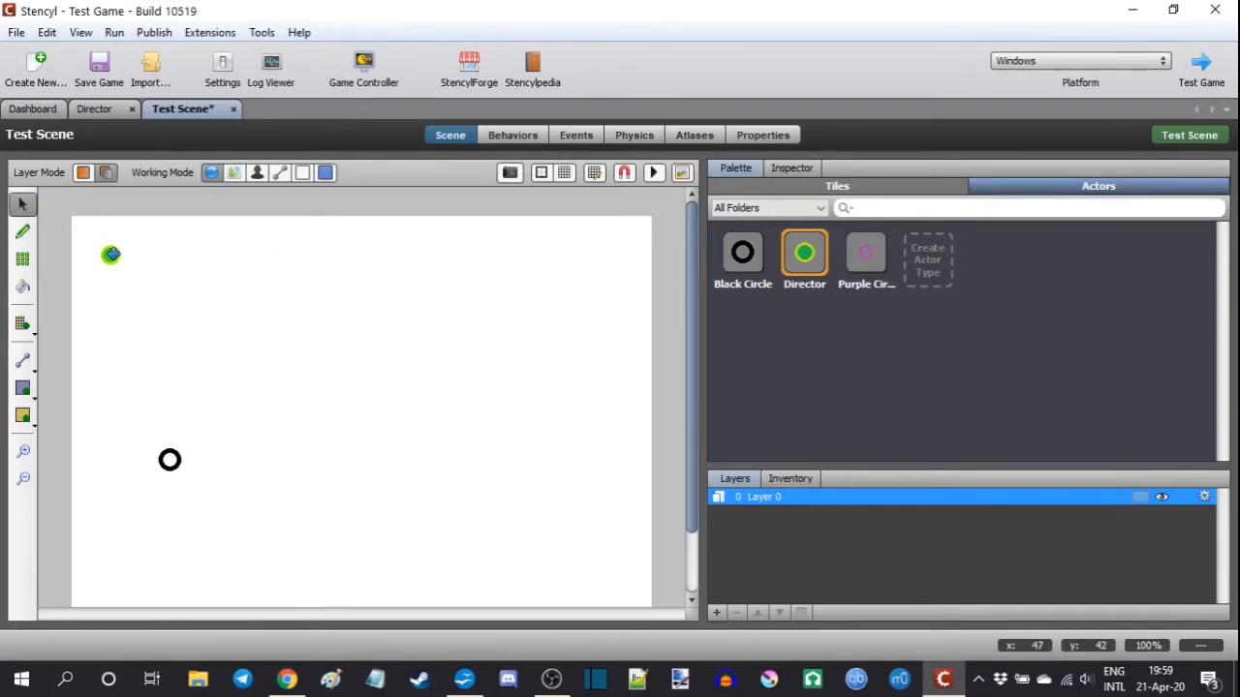
left_click(112, 256)
left_click(789, 168)
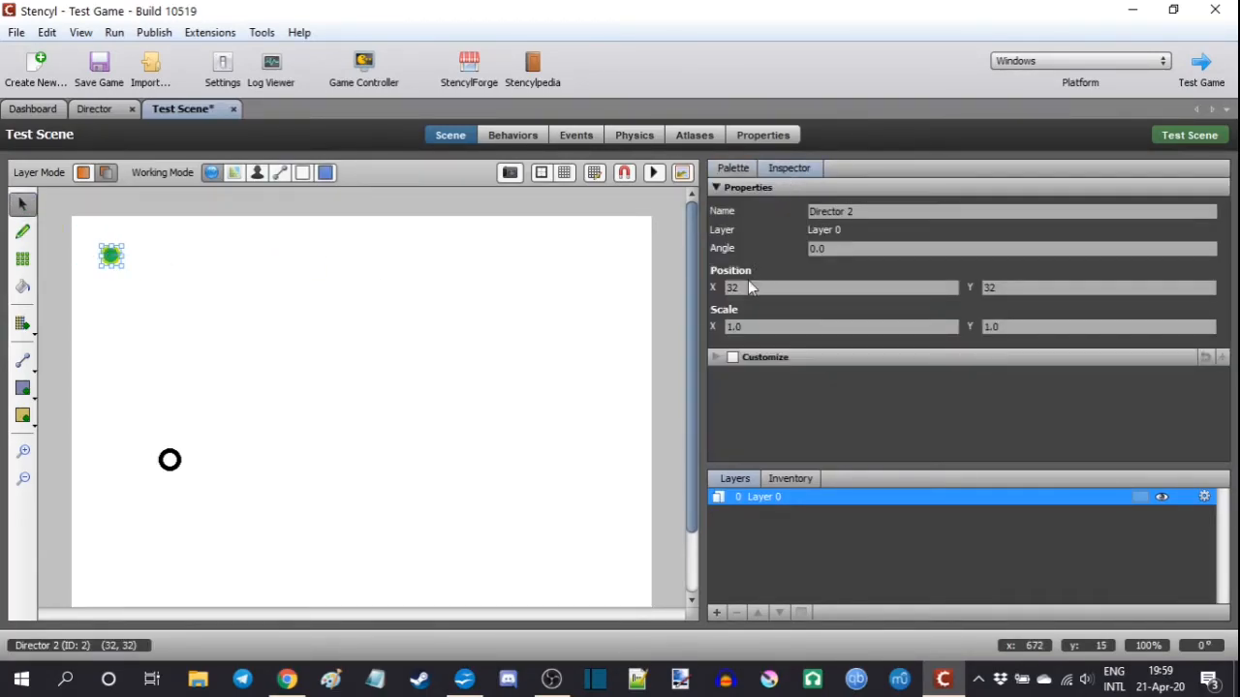
left_click(732, 357)
scroll(753, 386, "down", 3)
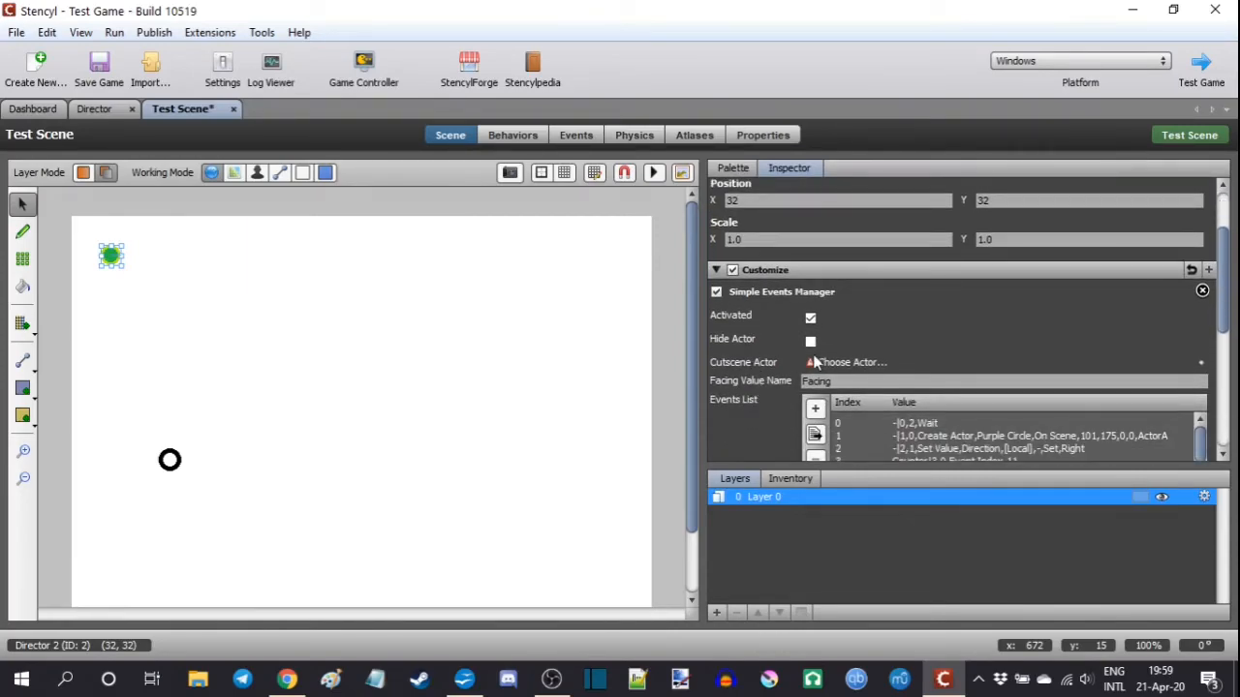
left_click(843, 363)
left_click(387, 364)
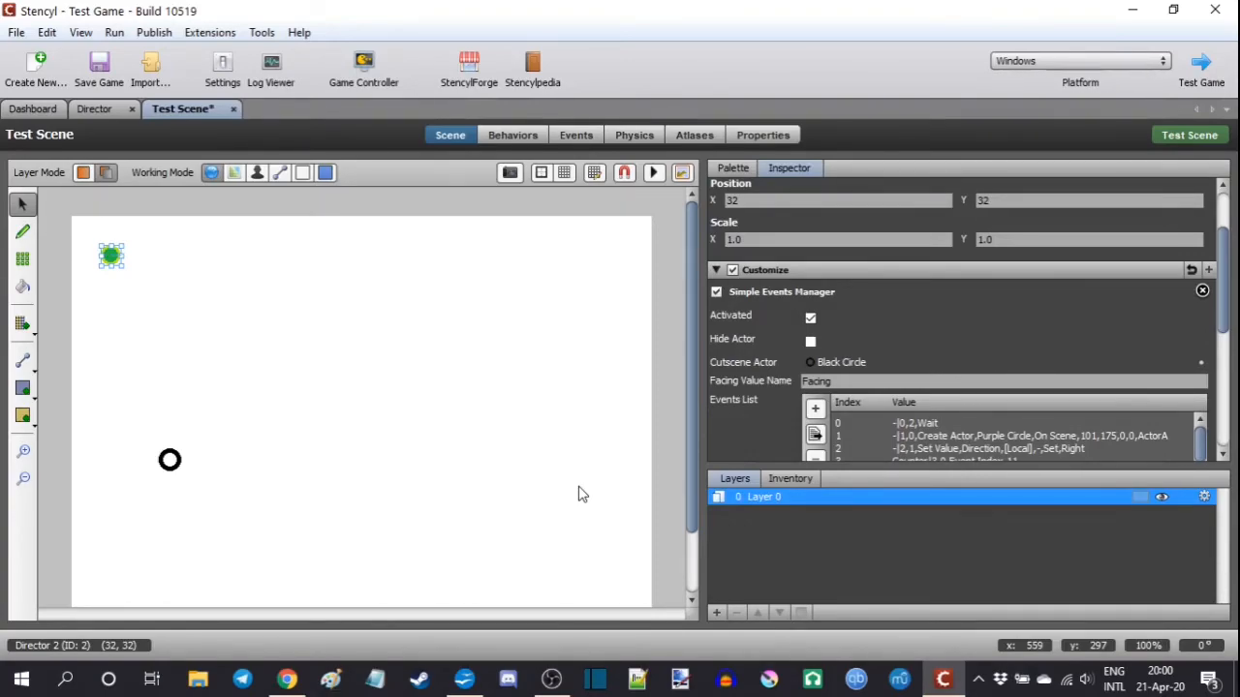
Set the game's test platform to Flash (Player).
scroll(896, 397, "down", 3)
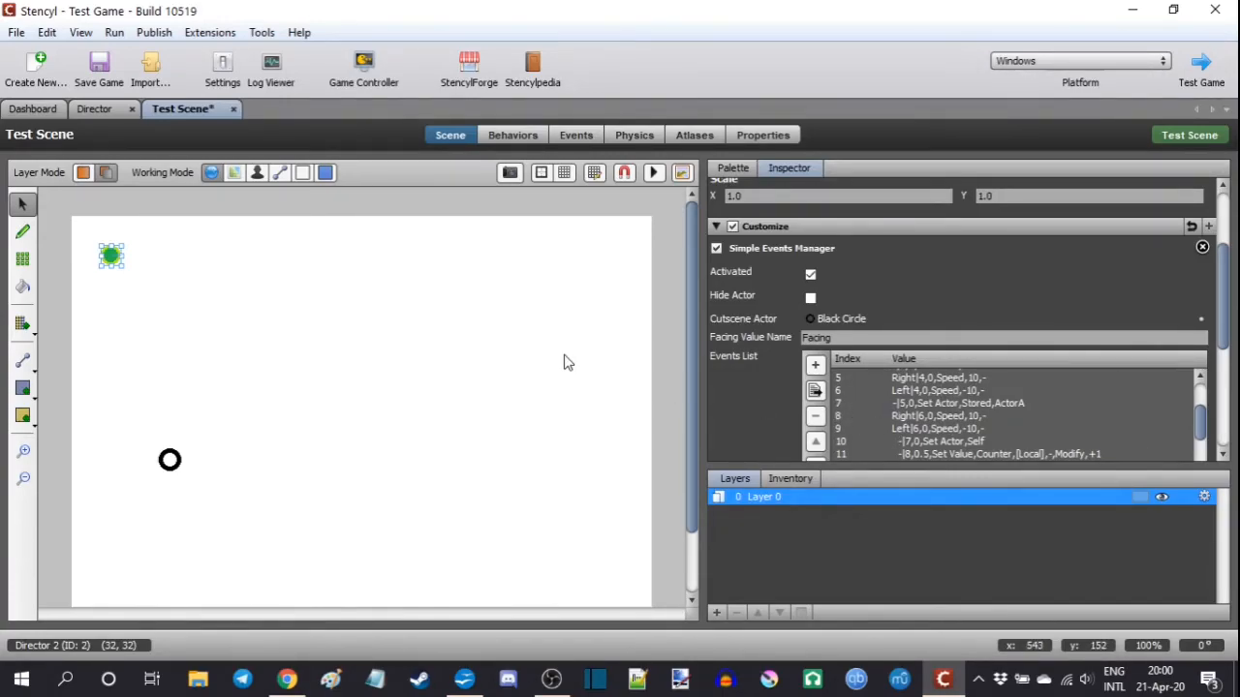
left_click(1143, 62)
mouse_move(1032, 80)
left_click(920, 83)
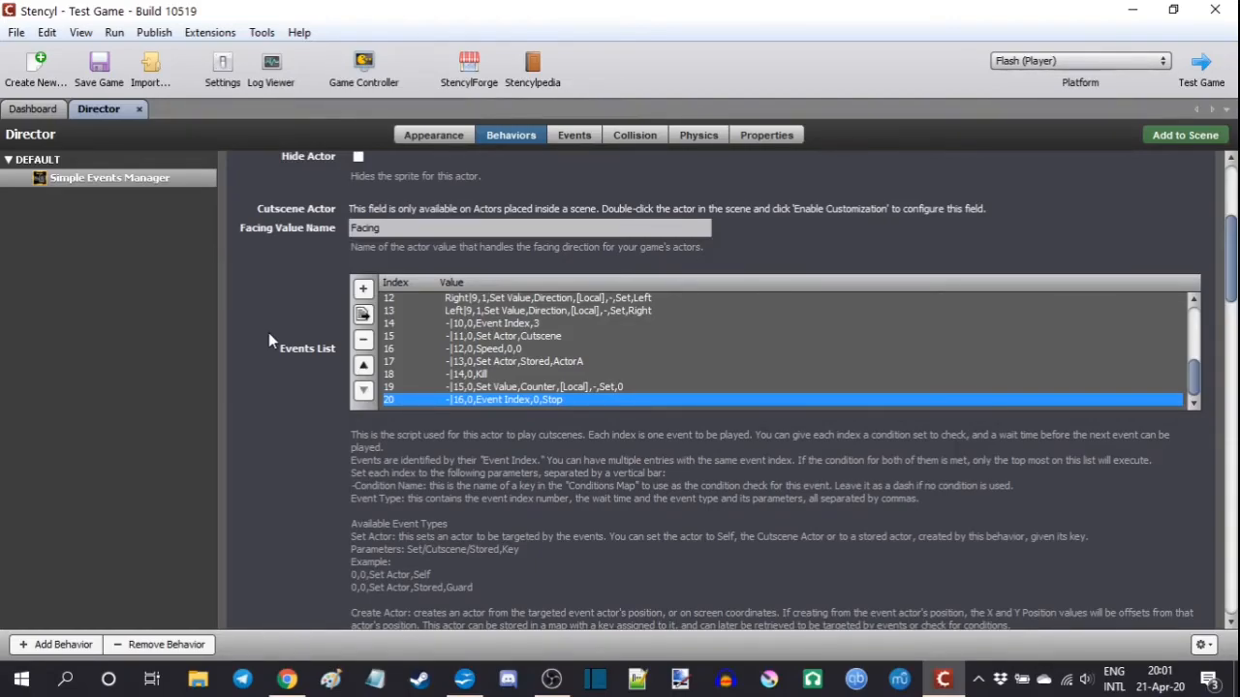
Review Director's Simple Events Manager settings from the Events List through the Conditions Map, and switch Debug off and back on.
scroll(268, 332, "down", 15)
scroll(273, 338, "down", 5)
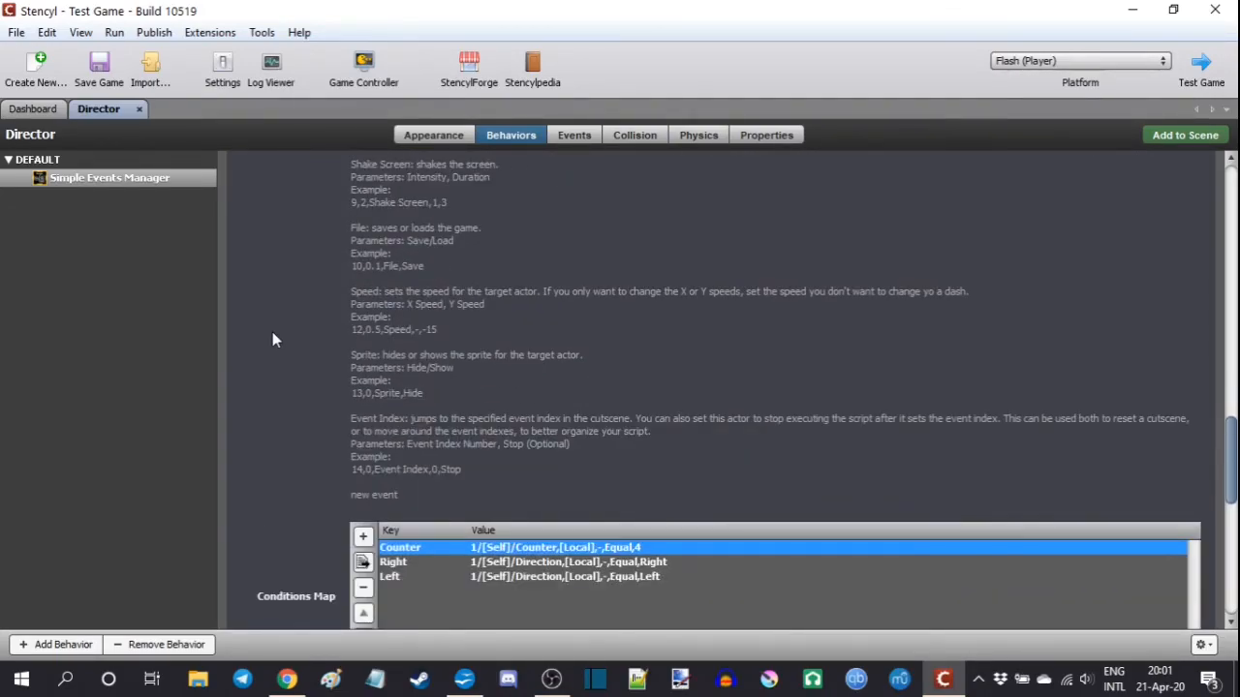
scroll(272, 339, "up", 18)
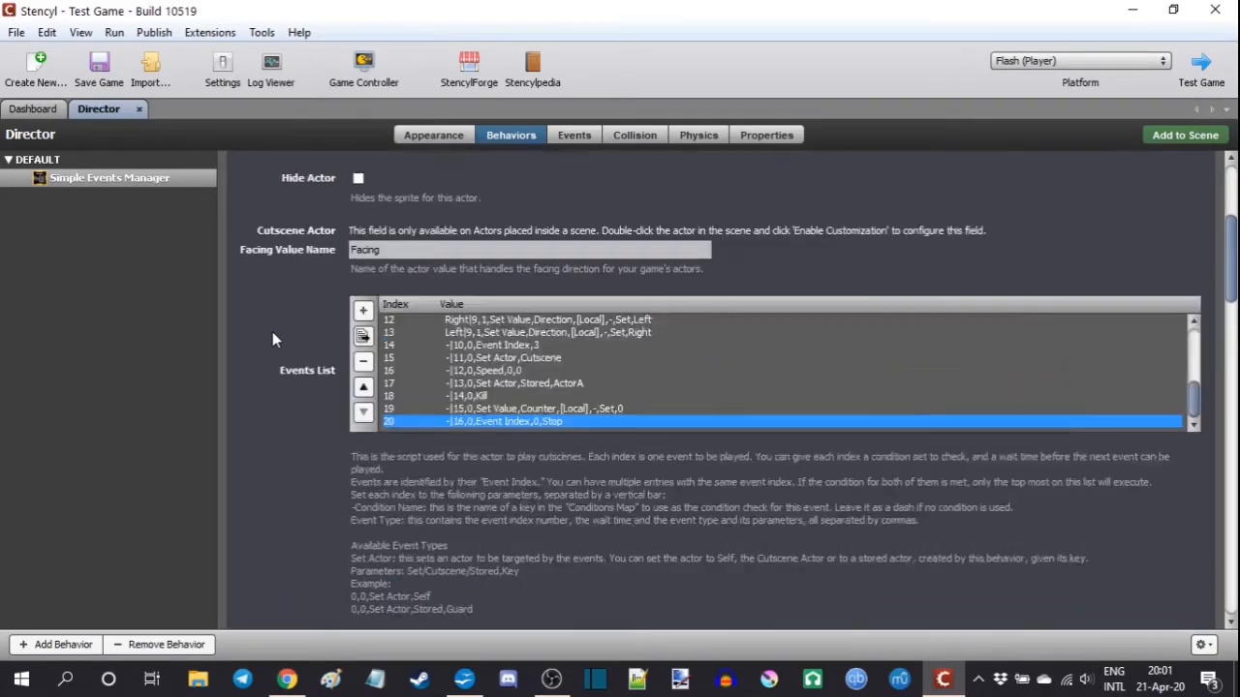
scroll(272, 339, "up", 1)
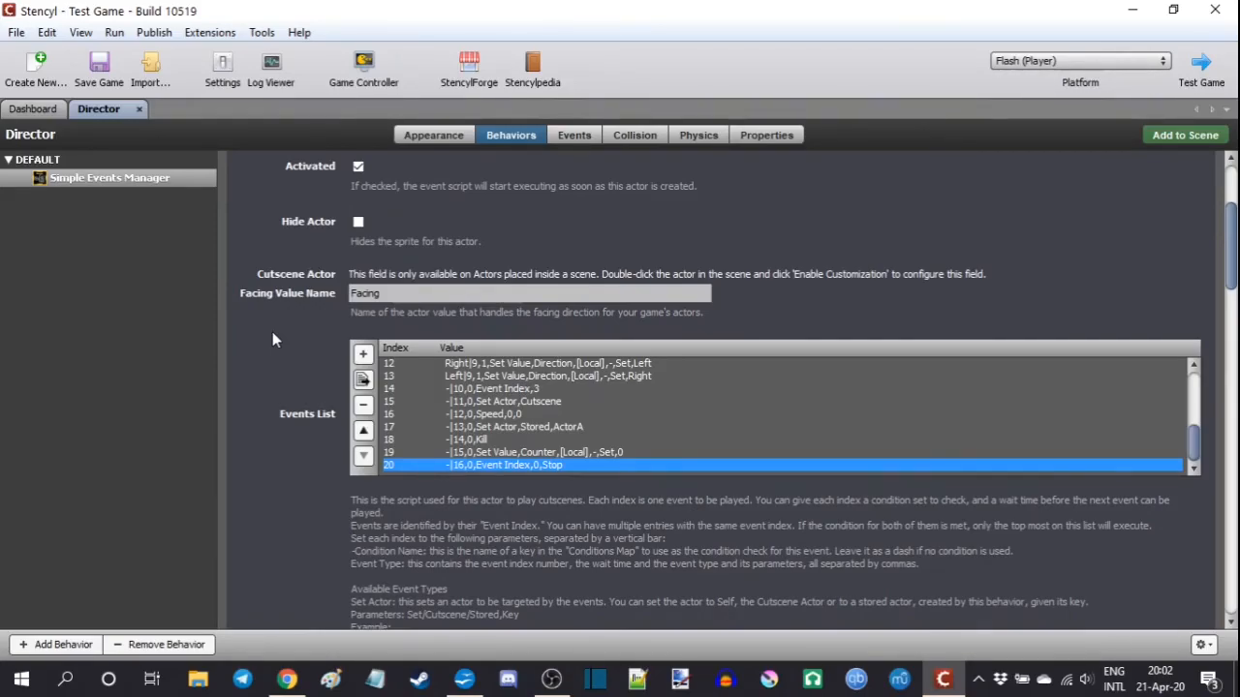
scroll(273, 339, "down", 15)
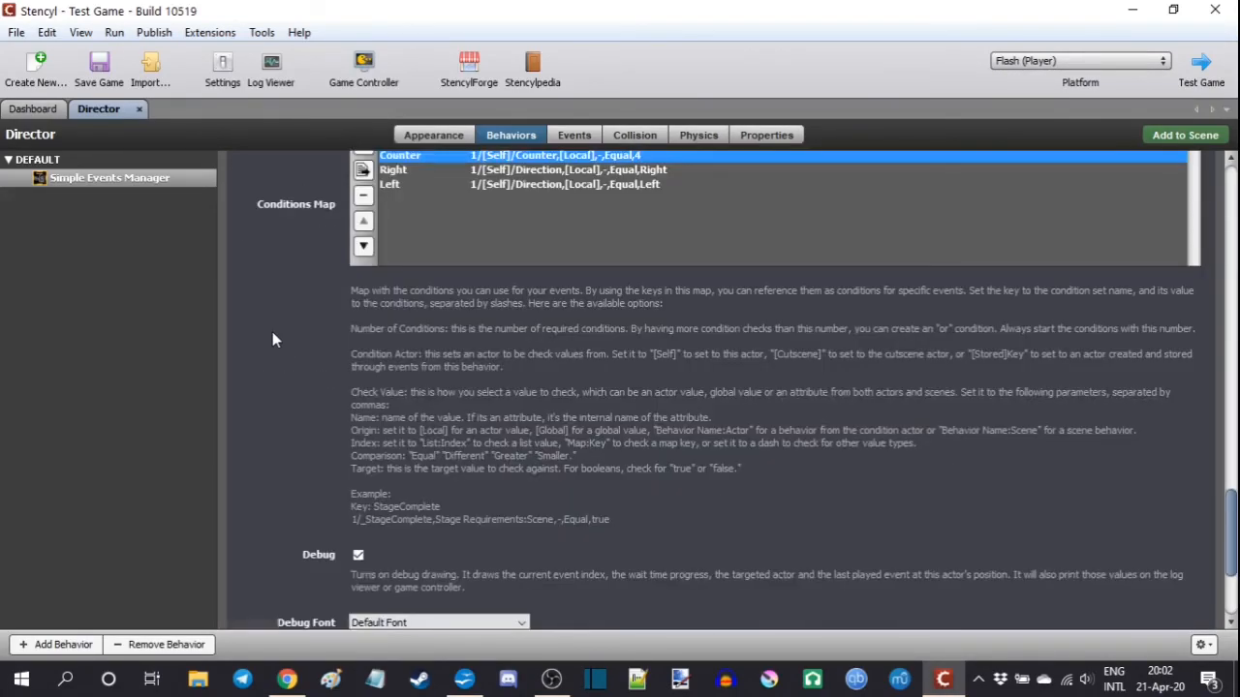
scroll(272, 339, "down", 5)
left_click(359, 361)
left_click(358, 362)
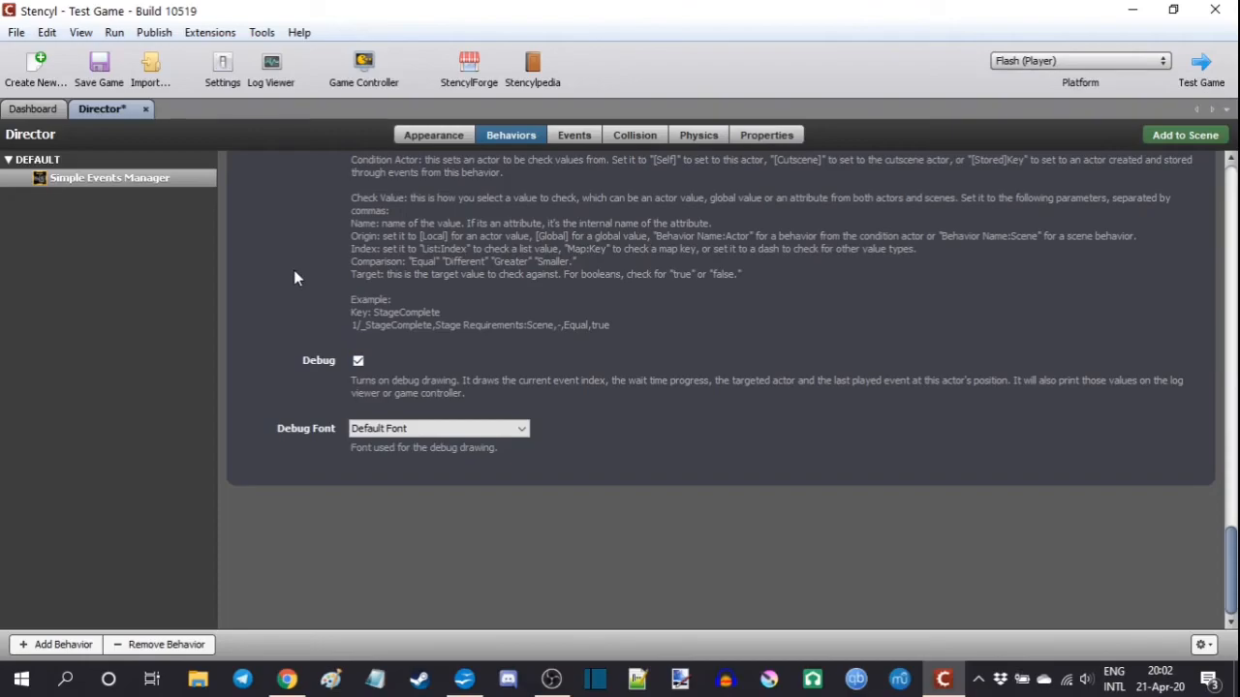